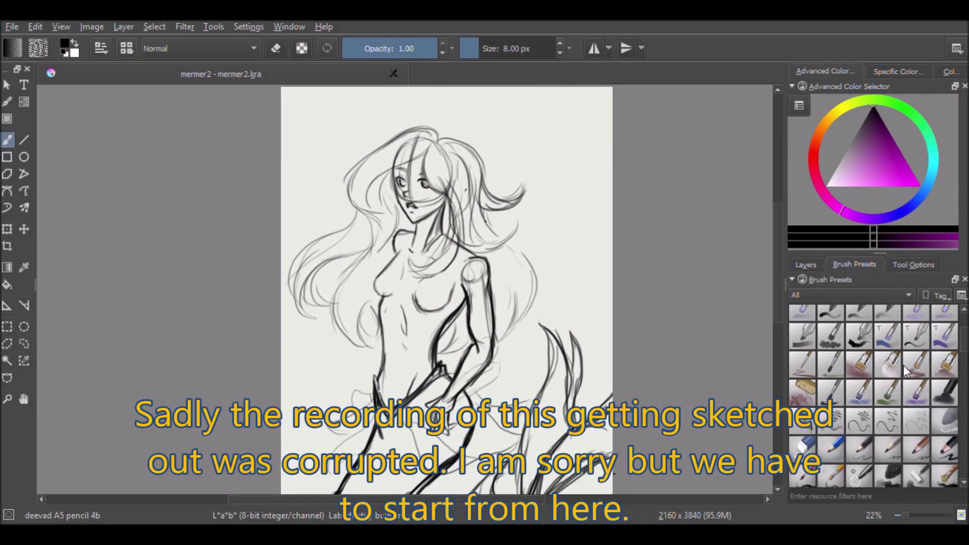
Select the Quick_circle_big brush preset and pick red
{"action": "left_click_drag", "start_coordinate": [962, 333], "coordinate": [956, 413]}
{"action": "scroll", "coordinate": [873, 393], "scroll_direction": "down", "scroll_amount": 2}
{"action": "left_click", "coordinate": [858, 459]}
{"action": "left_click", "coordinate": [813, 163]}
{"action": "left_click", "coordinate": [914, 182]}
Add a new layer beneath the line art and paint the hair flat red
{"action": "key", "text": "minus"}
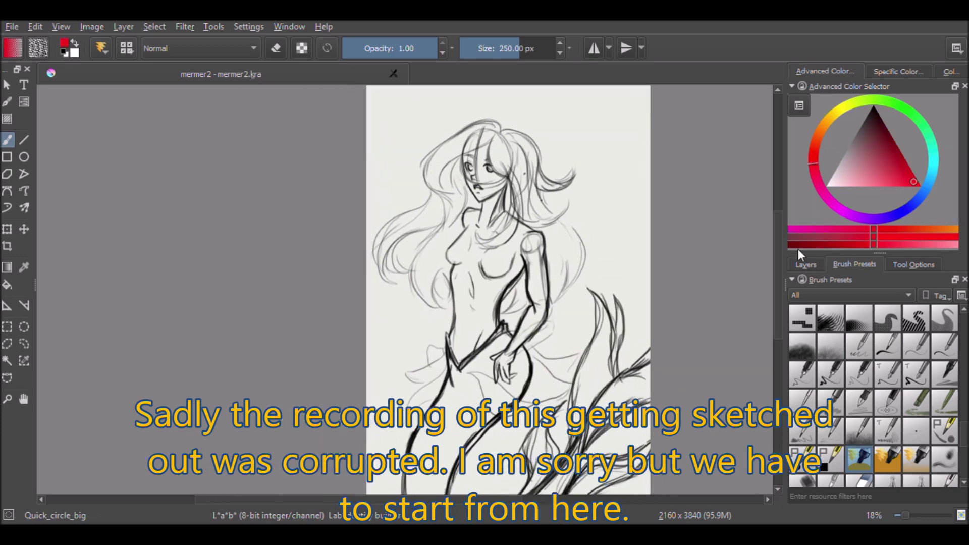
{"action": "left_click", "coordinate": [808, 264]}
{"action": "left_click_drag", "start_coordinate": [850, 329], "coordinate": [849, 354]}
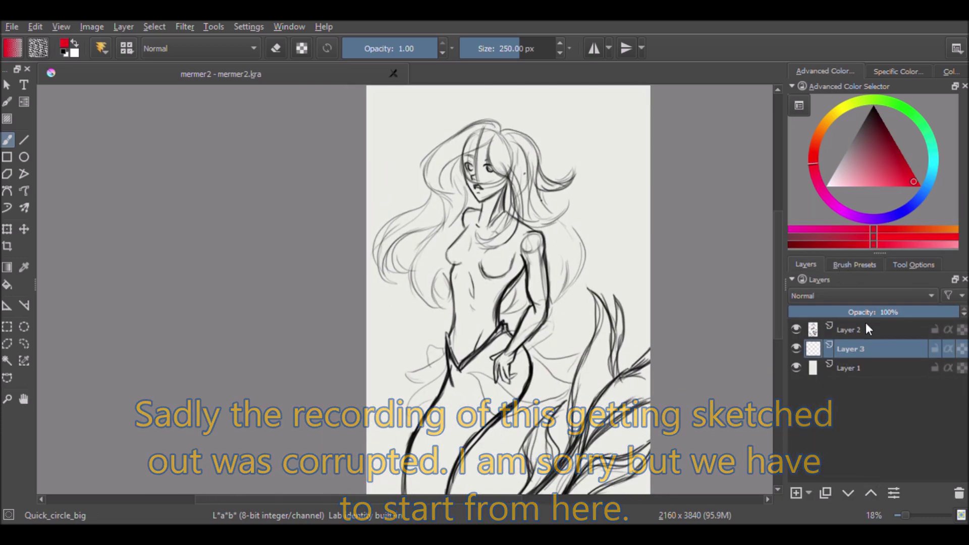
{"action": "mouse_move", "coordinate": [498, 129]}
{"action": "left_mouse_down"}
{"action": "mouse_move", "coordinate": [429, 182]}
{"action": "mouse_move", "coordinate": [485, 131]}
{"action": "mouse_move", "coordinate": [454, 177]}
{"action": "mouse_move", "coordinate": [477, 207]}
{"action": "mouse_move", "coordinate": [434, 308]}
{"action": "mouse_move", "coordinate": [434, 192]}
{"action": "mouse_move", "coordinate": [388, 279]}
{"action": "mouse_move", "coordinate": [429, 212]}
{"action": "mouse_move", "coordinate": [426, 258]}
{"action": "mouse_move", "coordinate": [449, 305]}
{"action": "mouse_move", "coordinate": [509, 174]}
{"action": "mouse_move", "coordinate": [484, 243]}
{"action": "mouse_move", "coordinate": [570, 177]}
{"action": "mouse_move", "coordinate": [554, 264]}
{"action": "mouse_move", "coordinate": [504, 316]}
{"action": "mouse_move", "coordinate": [514, 303]}
{"action": "left_mouse_up"}
On a new layer, paint the face, neck and chest pale yellow-green
{"action": "key", "text": "Insert"}
{"action": "left_click", "coordinate": [853, 178]}
{"action": "left_click_drag", "start_coordinate": [818, 146], "coordinate": [858, 112]}
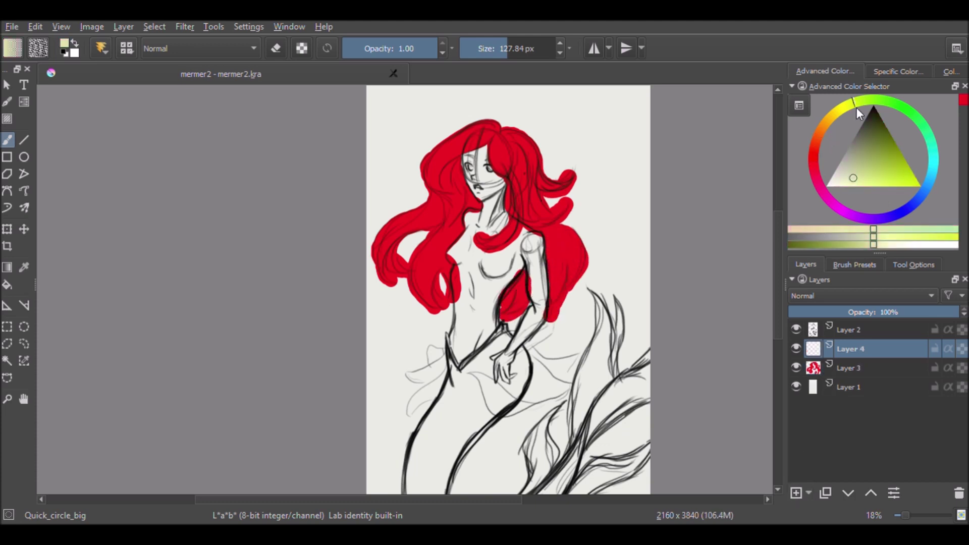
{"action": "mouse_move", "coordinate": [472, 151]}
{"action": "left_mouse_down"}
{"action": "mouse_move", "coordinate": [492, 191]}
{"action": "mouse_move", "coordinate": [454, 263]}
{"action": "mouse_move", "coordinate": [536, 251]}
{"action": "mouse_move", "coordinate": [469, 277]}
{"action": "mouse_move", "coordinate": [462, 305]}
{"action": "mouse_move", "coordinate": [537, 282]}
{"action": "mouse_move", "coordinate": [497, 359]}
{"action": "left_mouse_up"}
{"action": "key", "text": "minus"}
Pick green and paint the waist and tail on a new layer
{"action": "left_click", "coordinate": [880, 142]}
{"action": "left_click", "coordinate": [876, 102]}
{"action": "key", "text": "Insert"}
{"action": "mouse_move", "coordinate": [483, 282]}
{"action": "left_mouse_down"}
{"action": "mouse_move", "coordinate": [497, 318]}
{"action": "mouse_move", "coordinate": [525, 290]}
{"action": "mouse_move", "coordinate": [533, 308]}
{"action": "mouse_move", "coordinate": [471, 353]}
{"action": "mouse_move", "coordinate": [480, 434]}
{"action": "mouse_move", "coordinate": [580, 344]}
{"action": "mouse_move", "coordinate": [497, 428]}
{"action": "left_mouse_up"}
On another new layer, paint teal fins at the left hip and right side
{"action": "key", "text": "Insert"}
{"action": "left_click", "coordinate": [928, 135]}
{"action": "left_click_drag", "start_coordinate": [477, 291], "coordinate": [457, 338]}
{"action": "mouse_move", "coordinate": [503, 308]}
{"action": "left_mouse_down"}
{"action": "mouse_move", "coordinate": [518, 326]}
{"action": "mouse_move", "coordinate": [533, 278]}
{"action": "mouse_move", "coordinate": [480, 283]}
{"action": "mouse_move", "coordinate": [581, 272]}
{"action": "mouse_move", "coordinate": [540, 303]}
{"action": "left_mouse_up"}
{"action": "mouse_move", "coordinate": [555, 361]}
{"action": "left_mouse_down"}
{"action": "mouse_move", "coordinate": [530, 406]}
{"action": "mouse_move", "coordinate": [595, 265]}
{"action": "left_mouse_up"}
{"action": "left_click_drag", "start_coordinate": [586, 328], "coordinate": [611, 252]}
{"action": "mouse_move", "coordinate": [545, 386]}
{"action": "left_mouse_down"}
{"action": "mouse_move", "coordinate": [590, 358]}
{"action": "mouse_move", "coordinate": [631, 296]}
{"action": "left_mouse_up"}
{"action": "left_click_drag", "start_coordinate": [631, 359], "coordinate": [572, 393]}
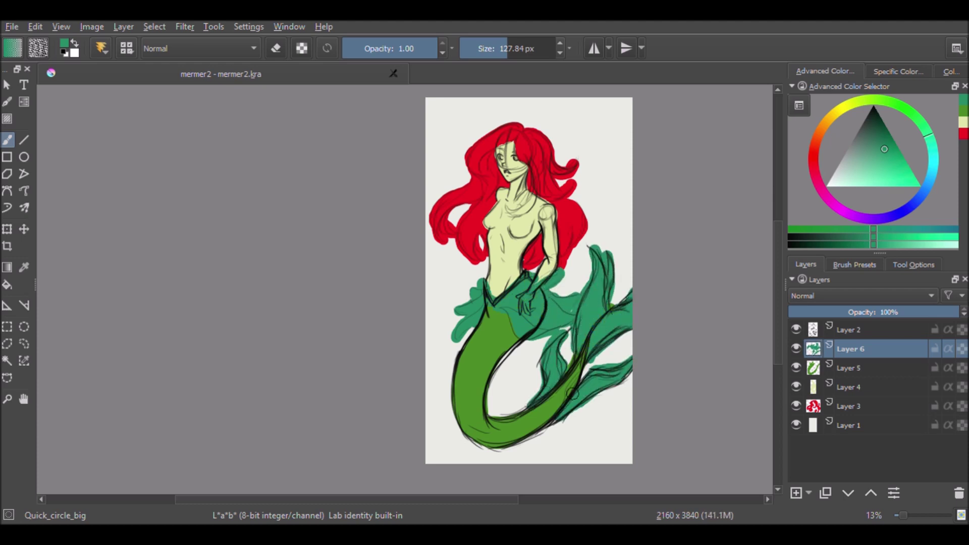
Move the tail layer down the layer stack
{"action": "left_click", "coordinate": [853, 368]}
{"action": "left_click", "coordinate": [849, 493]}
{"action": "left_click", "coordinate": [849, 493]}
Place the tail layer just above the background, with the fin layer above it
{"action": "left_click", "coordinate": [852, 378]}
{"action": "left_click", "coordinate": [849, 493]}
{"action": "left_click", "coordinate": [853, 349]}
{"action": "left_click", "coordinate": [849, 493]}
{"action": "left_click", "coordinate": [848, 493]}
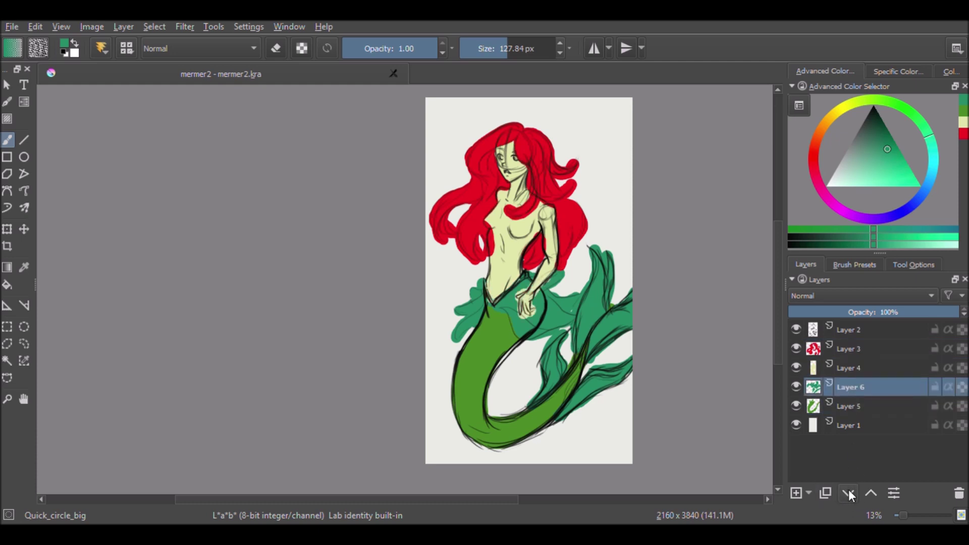
{"action": "left_click", "coordinate": [852, 407]}
Shrink the brush and erase stray paint on the skin layer
{"action": "left_click_drag", "start_coordinate": [509, 48], "coordinate": [490, 49]}
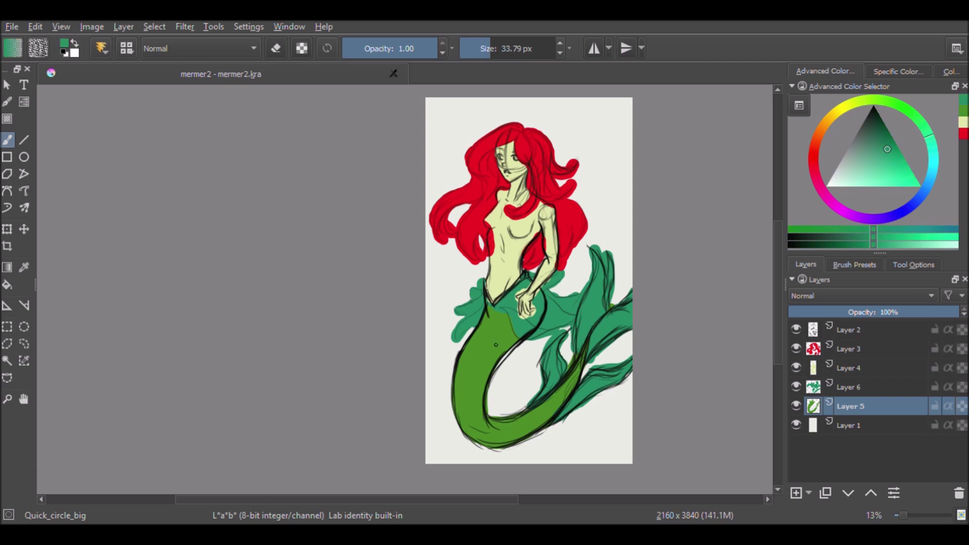
{"action": "left_click", "coordinate": [853, 368]}
{"action": "key", "text": "e"}
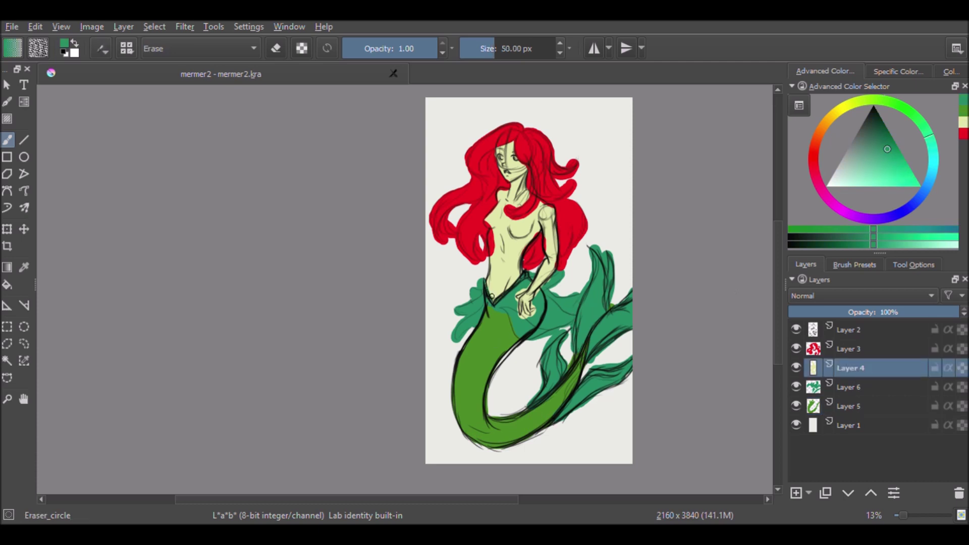
{"action": "key", "text": "e"}
{"action": "left_click", "coordinate": [802, 332]}
Add Layer 7, hide the line art, and sample the pale skin colour
{"action": "key", "text": "Insert"}
{"action": "left_click", "coordinate": [796, 348]}
{"action": "left_click", "coordinate": [853, 387]}
{"action": "left_click", "coordinate": [961, 126]}
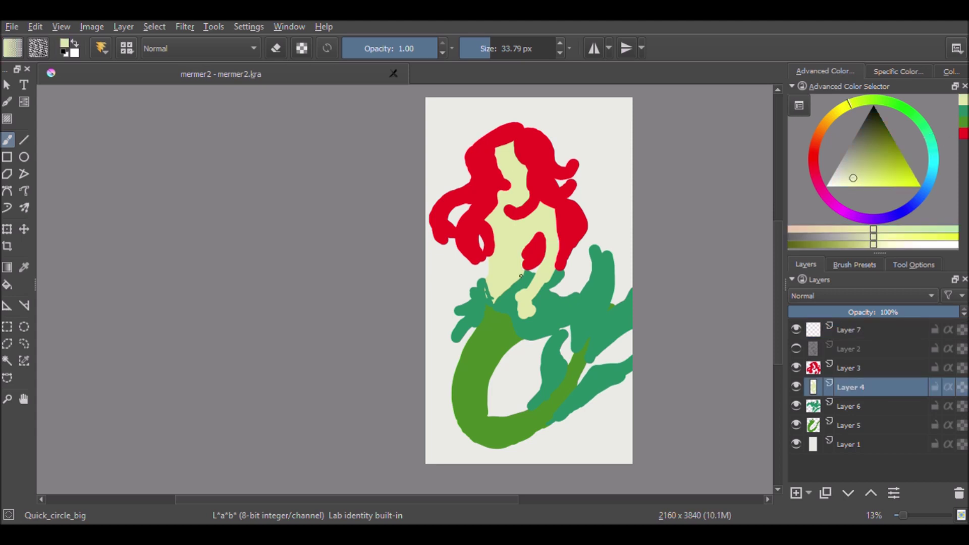
Show the line art at 19% opacity and select the empty Layer 7
{"action": "left_click", "coordinate": [796, 348]}
{"action": "left_click", "coordinate": [853, 349]}
{"action": "left_click", "coordinate": [821, 312]}
{"action": "scroll", "coordinate": [674, 398], "scroll_direction": "up", "scroll_amount": 2}
{"action": "scroll", "coordinate": [675, 398], "scroll_direction": "up", "scroll_amount": 1}
{"action": "left_click", "coordinate": [853, 387]}
{"action": "left_click", "coordinate": [853, 330]}
Choose the deevad 4a airbrush at a fine size with a dark olive colour
{"action": "left_click", "coordinate": [854, 264]}
{"action": "scroll", "coordinate": [964, 423], "scroll_direction": "up", "scroll_amount": 10}
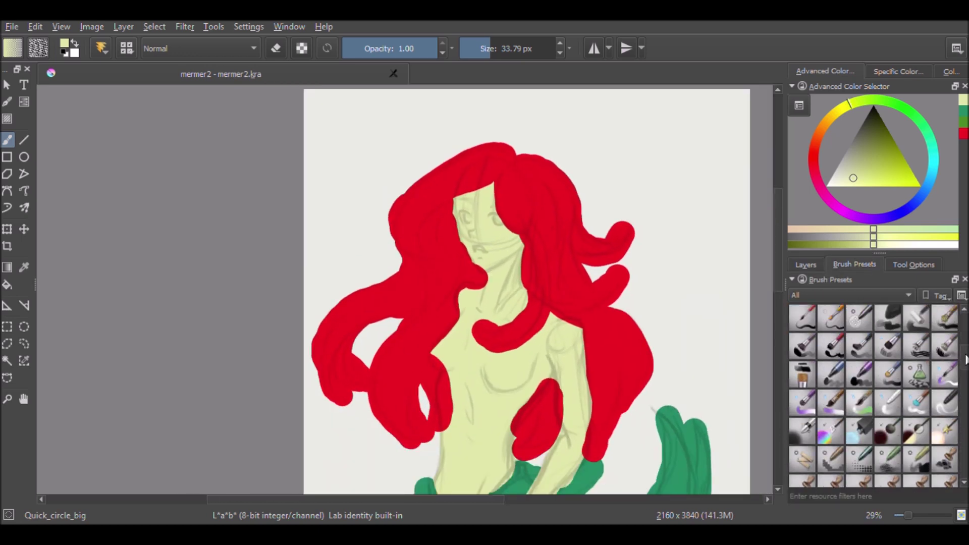
{"action": "left_click", "coordinate": [802, 345]}
{"action": "left_click_drag", "start_coordinate": [505, 48], "coordinate": [472, 48]}
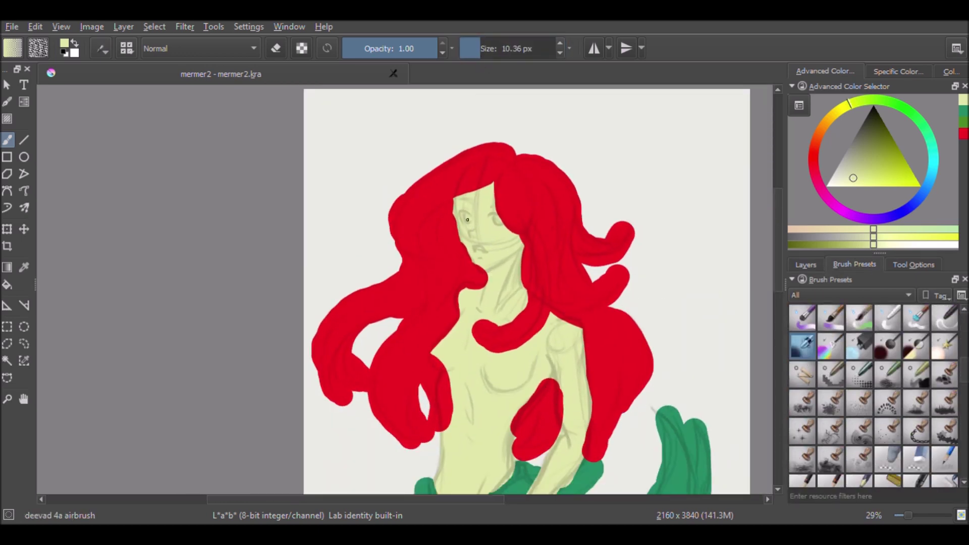
{"action": "left_click", "coordinate": [855, 159]}
{"action": "scroll", "coordinate": [377, 282], "scroll_direction": "up", "scroll_amount": 4}
{"action": "key", "text": "k"}
{"action": "key", "text": "k"}
Test the brush width, then trace the left edge of the face and jaw
{"action": "left_click", "coordinate": [377, 284]}
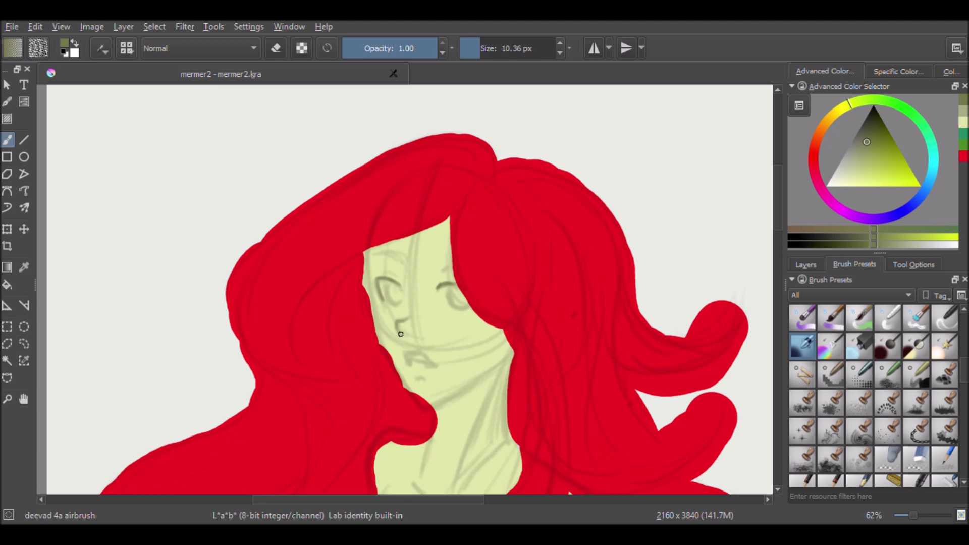
{"action": "key", "text": "bracketleft"}
{"action": "key", "text": "bracketleft"}
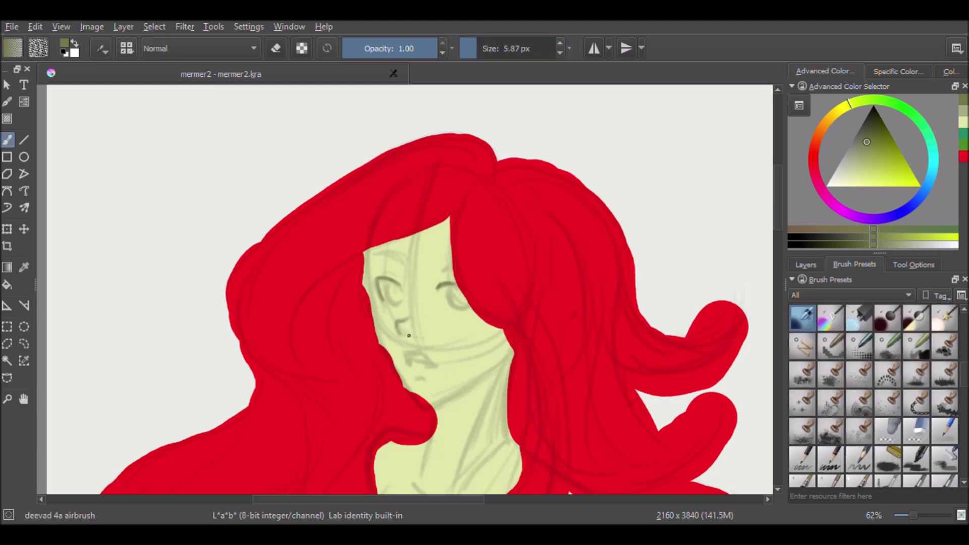
{"action": "scroll", "coordinate": [377, 293], "scroll_direction": "up", "scroll_amount": 1}
{"action": "key", "text": "bracketright"}
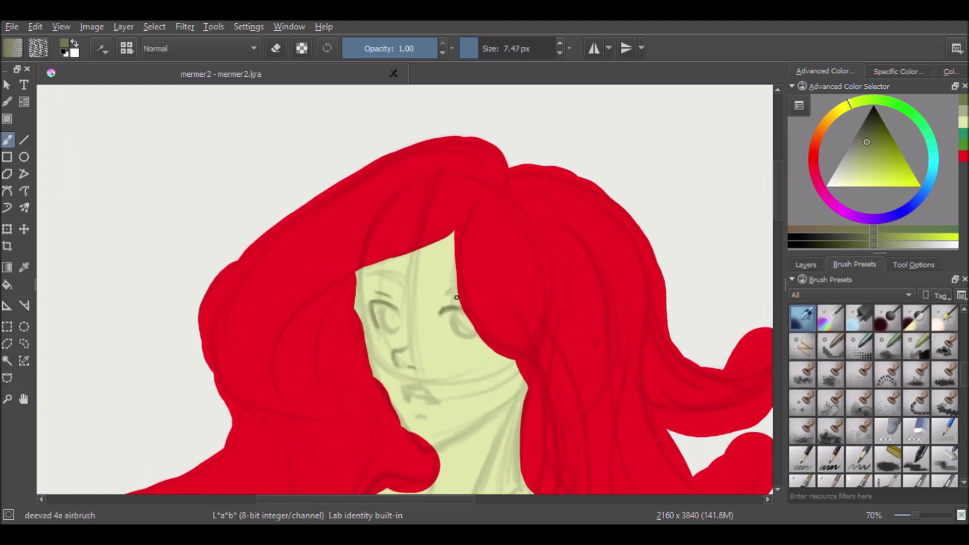
{"action": "scroll", "coordinate": [442, 284], "scroll_direction": "down", "scroll_amount": 2}
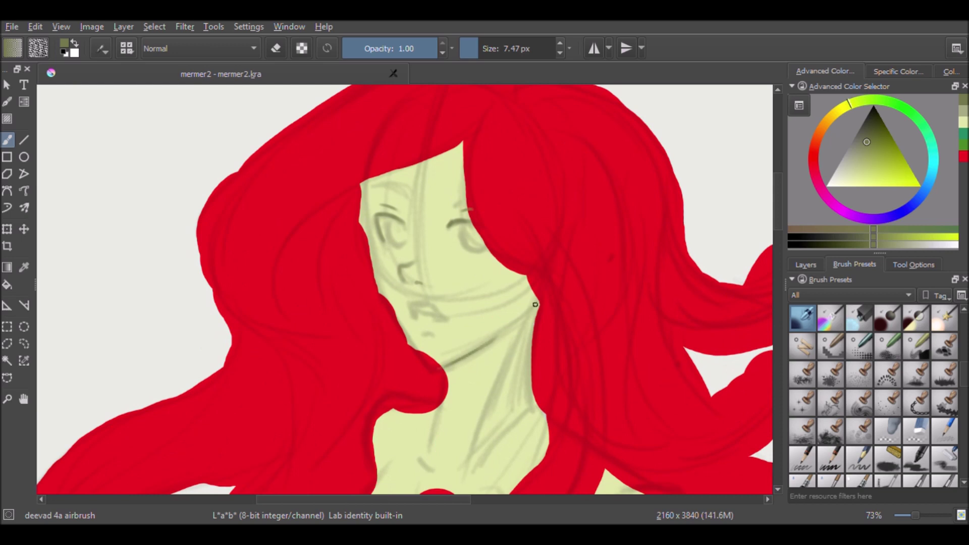
{"action": "mouse_move", "coordinate": [363, 183]}
{"action": "left_mouse_down"}
{"action": "mouse_move", "coordinate": [367, 260]}
{"action": "mouse_move", "coordinate": [413, 347]}
{"action": "mouse_move", "coordinate": [441, 367]}
{"action": "left_mouse_up"}
{"action": "left_click_drag", "start_coordinate": [365, 240], "coordinate": [392, 318]}
{"action": "scroll", "coordinate": [365, 206], "scroll_direction": "down", "scroll_amount": 3}
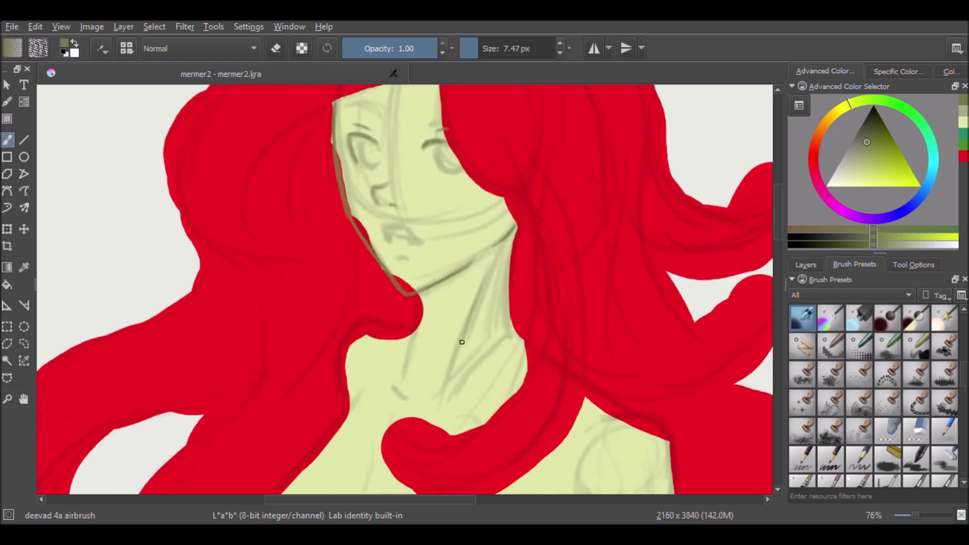
Outline the left torso side and the shoulder beside the red hair lock
{"action": "scroll", "coordinate": [597, 345], "scroll_direction": "down", "scroll_amount": 1}
{"action": "scroll", "coordinate": [597, 345], "scroll_direction": "down", "scroll_amount": 1}
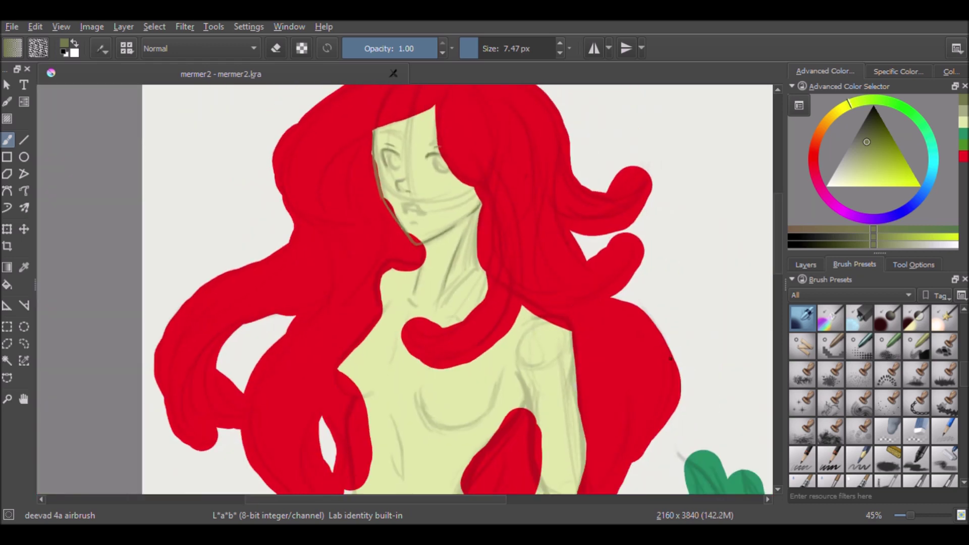
{"action": "scroll", "coordinate": [531, 381], "scroll_direction": "down", "scroll_amount": 2}
{"action": "scroll", "coordinate": [473, 244], "scroll_direction": "up", "scroll_amount": 1}
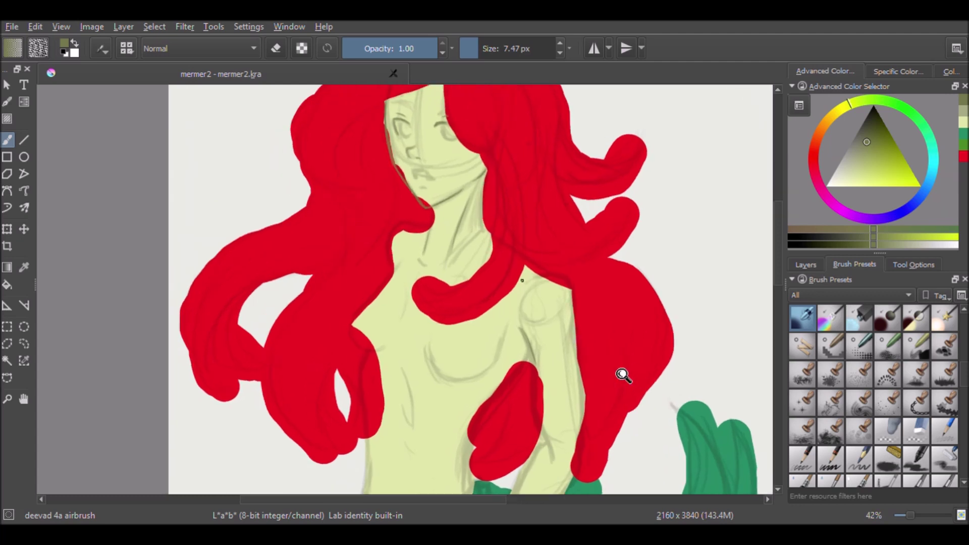
{"action": "mouse_move", "coordinate": [371, 358]}
{"action": "left_mouse_down"}
{"action": "mouse_move", "coordinate": [376, 252]}
{"action": "mouse_move", "coordinate": [370, 389]}
{"action": "left_mouse_up"}
{"action": "left_click_drag", "start_coordinate": [425, 435], "coordinate": [446, 382]}
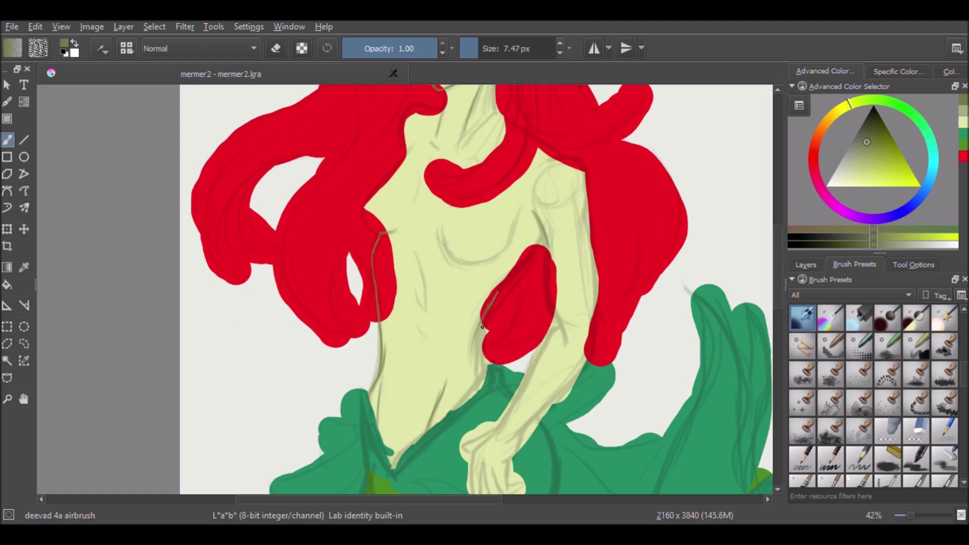
{"action": "left_click_drag", "start_coordinate": [484, 323], "coordinate": [504, 280]}
{"action": "scroll", "coordinate": [482, 375], "scroll_direction": "up", "scroll_amount": 1, "text": "ctrl"}
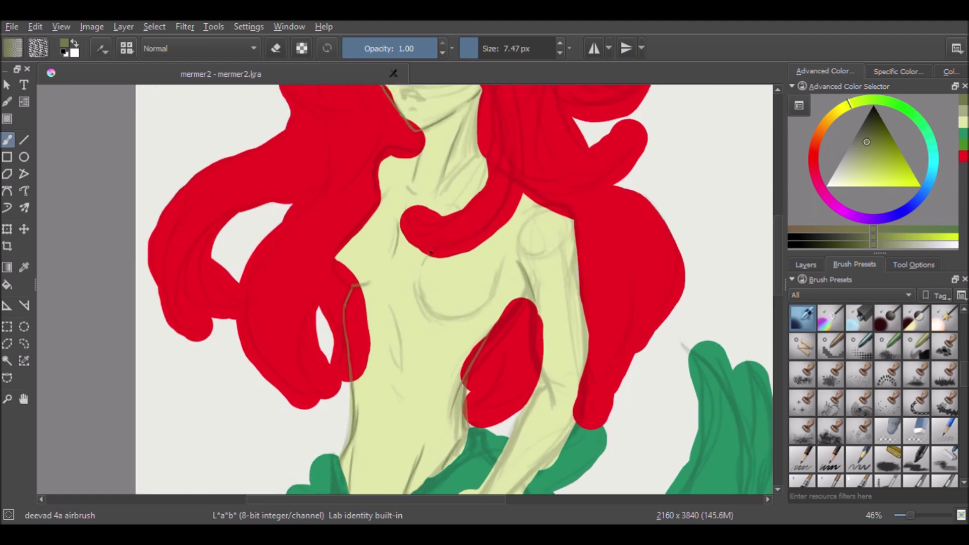
{"action": "scroll", "coordinate": [372, 196], "scroll_direction": "up", "scroll_amount": 1, "text": "ctrl"}
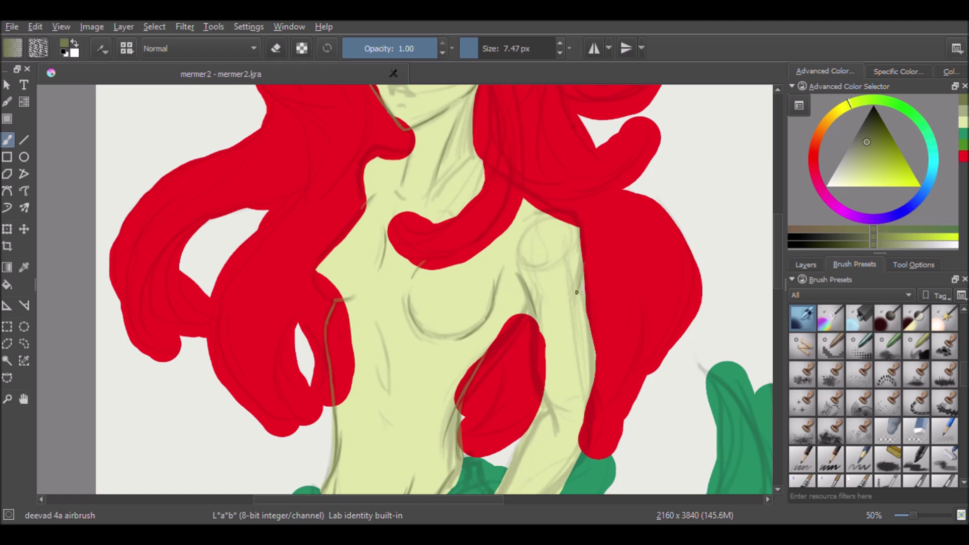
{"action": "left_click_drag", "start_coordinate": [552, 207], "coordinate": [559, 211]}
{"action": "scroll", "coordinate": [539, 233], "scroll_direction": "down", "scroll_amount": 3}
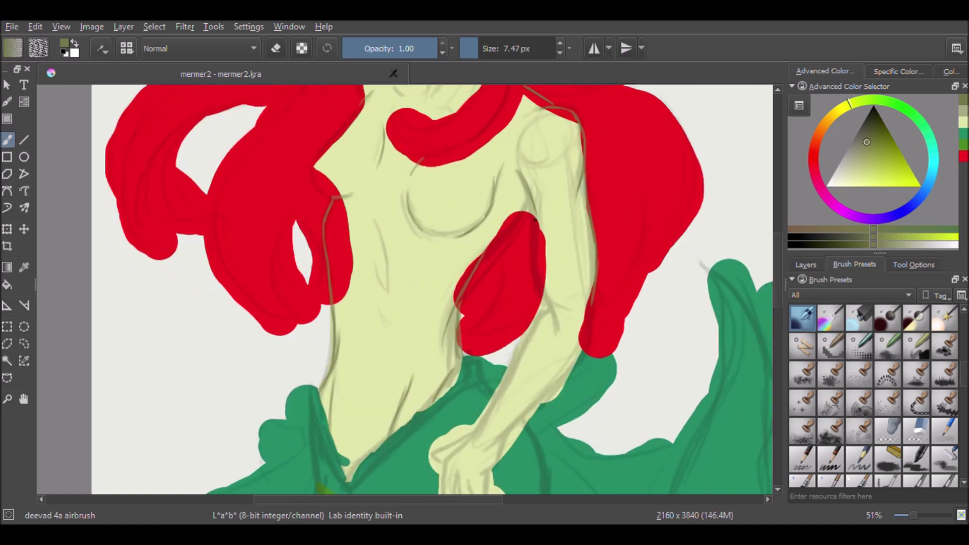
{"action": "left_click_drag", "start_coordinate": [532, 207], "coordinate": [539, 241]}
Outline the arm down to the fins, plus the hand and fingers
{"action": "left_click_drag", "start_coordinate": [545, 299], "coordinate": [477, 431]}
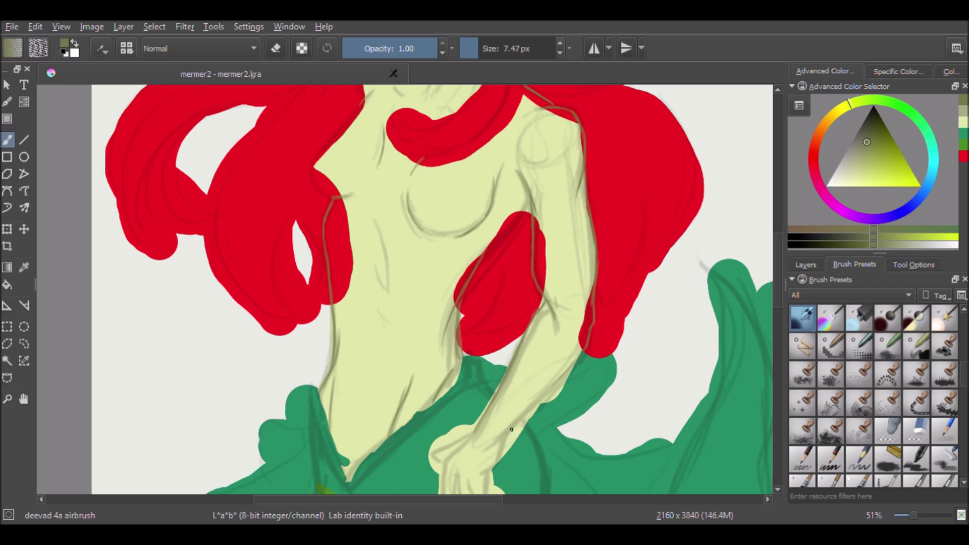
{"action": "scroll", "coordinate": [569, 368], "scroll_direction": "down", "scroll_amount": 3}
{"action": "scroll", "coordinate": [590, 334], "scroll_direction": "up", "scroll_amount": 2}
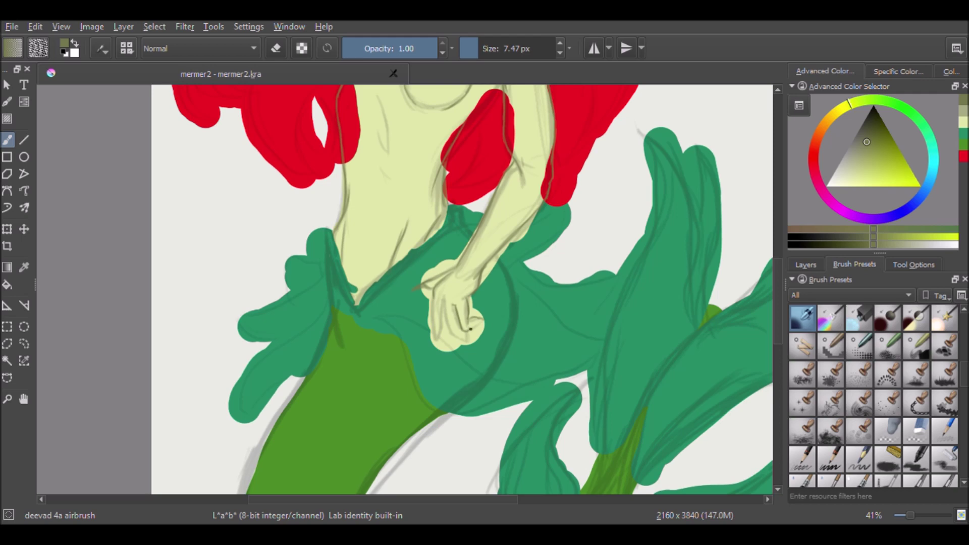
{"action": "scroll", "coordinate": [471, 320], "scroll_direction": "up", "scroll_amount": 2}
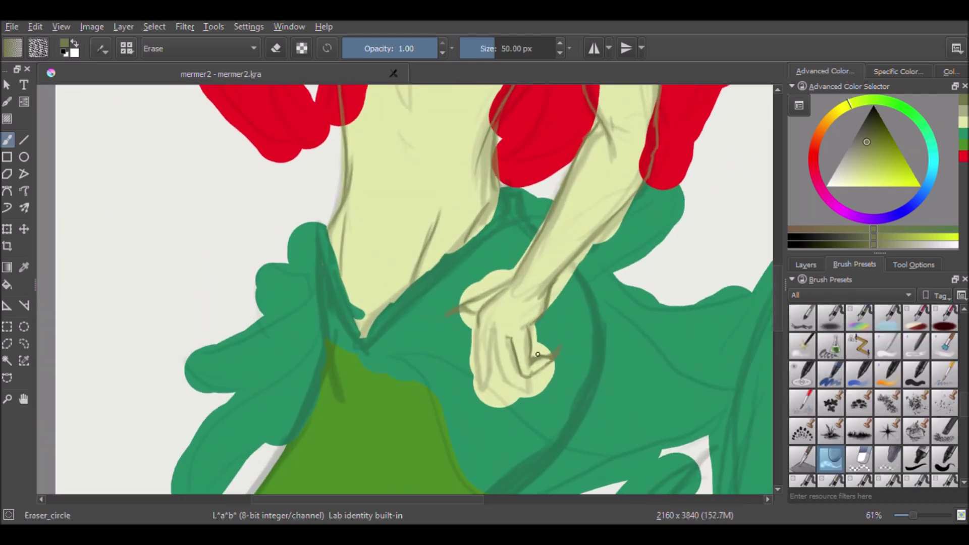
{"action": "left_click_drag", "start_coordinate": [498, 325], "coordinate": [508, 381]}
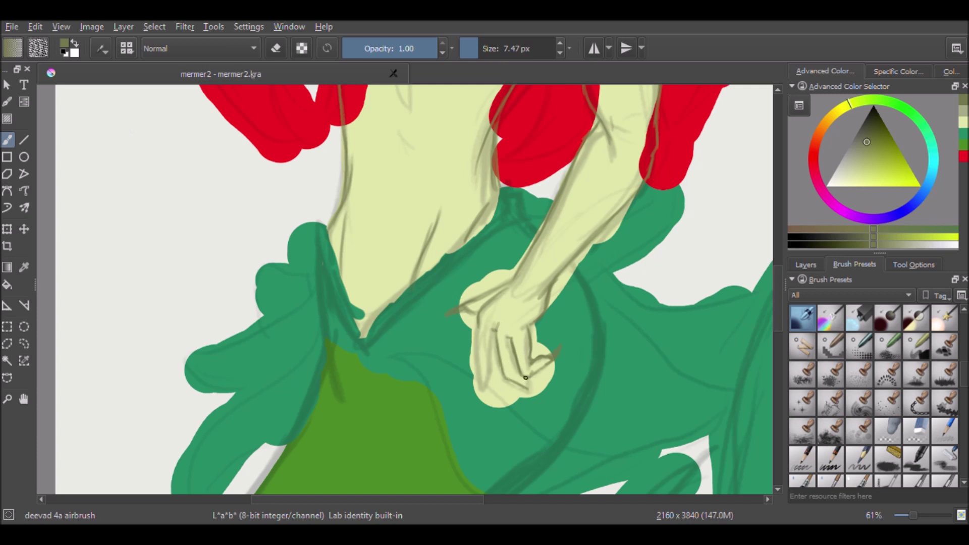
{"action": "left_click_drag", "start_coordinate": [491, 329], "coordinate": [482, 388]}
{"action": "scroll", "coordinate": [454, 444], "scroll_direction": "up", "scroll_amount": 3}
{"action": "left_click_drag", "start_coordinate": [504, 345], "coordinate": [523, 378]}
{"action": "scroll", "coordinate": [523, 378], "scroll_direction": "down", "scroll_amount": 3}
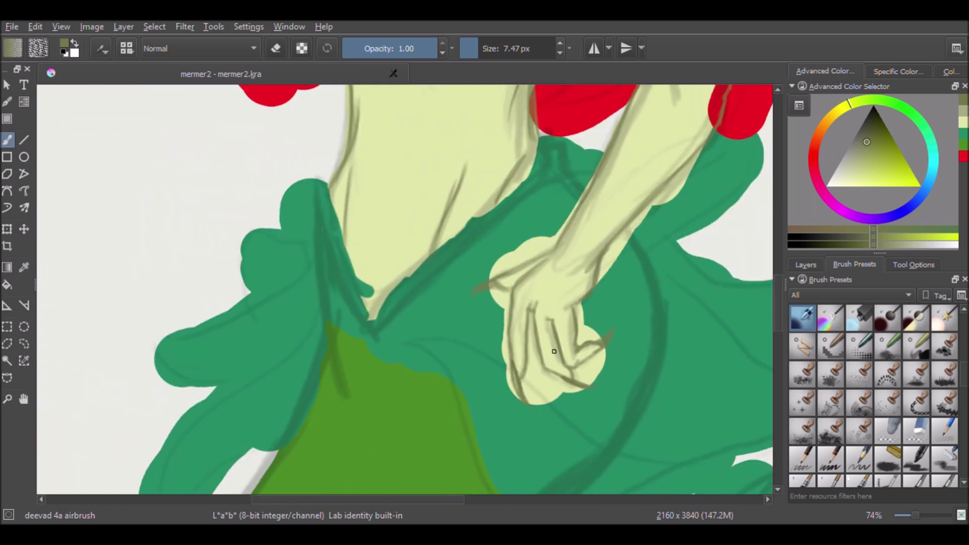
{"action": "scroll", "coordinate": [500, 285], "scroll_direction": "down", "scroll_amount": 3}
{"action": "scroll", "coordinate": [555, 328], "scroll_direction": "up", "scroll_amount": 2}
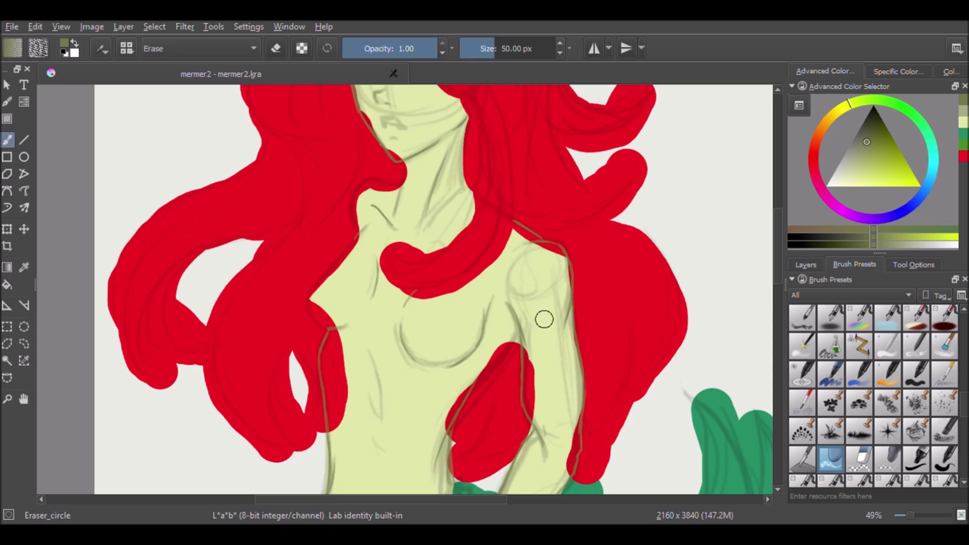
Redraw the line above the hair curl, the mouth and the lower lip
{"action": "key", "text": "ctrl+z"}
{"action": "left_click_drag", "start_coordinate": [423, 241], "coordinate": [449, 244]}
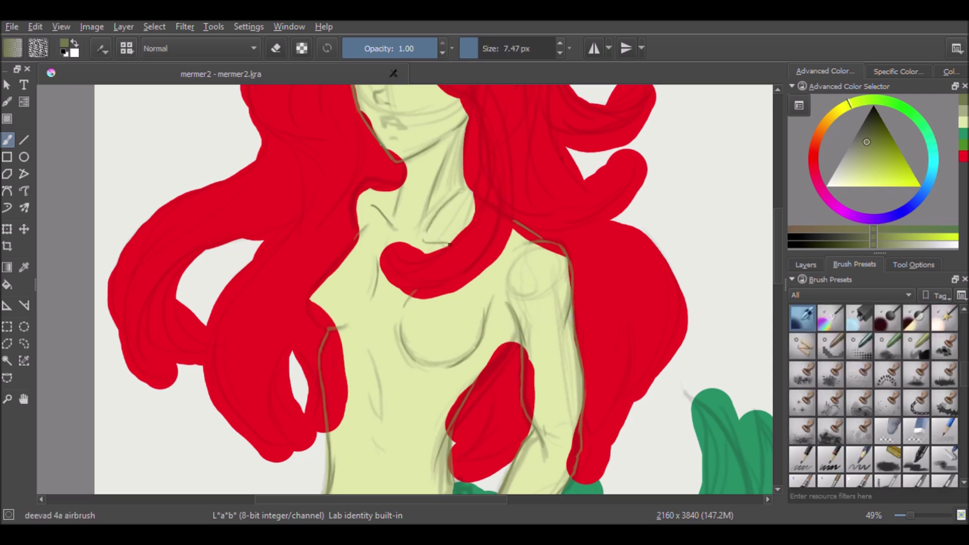
{"action": "scroll", "coordinate": [353, 363], "scroll_direction": "down", "scroll_amount": 1}
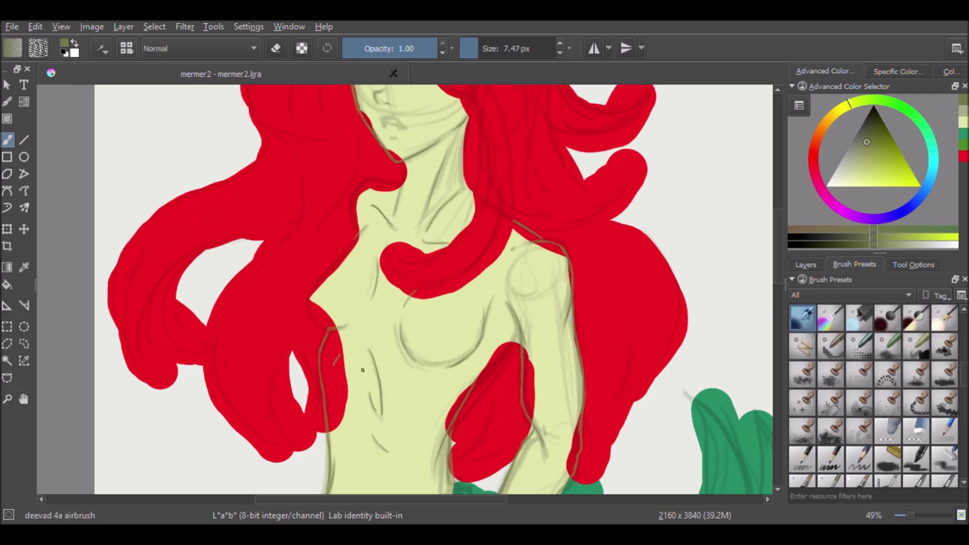
{"action": "scroll", "coordinate": [364, 353], "scroll_direction": "down", "scroll_amount": 1}
{"action": "scroll", "coordinate": [398, 328], "scroll_direction": "down", "scroll_amount": 1}
{"action": "scroll", "coordinate": [454, 212], "scroll_direction": "up", "scroll_amount": 4}
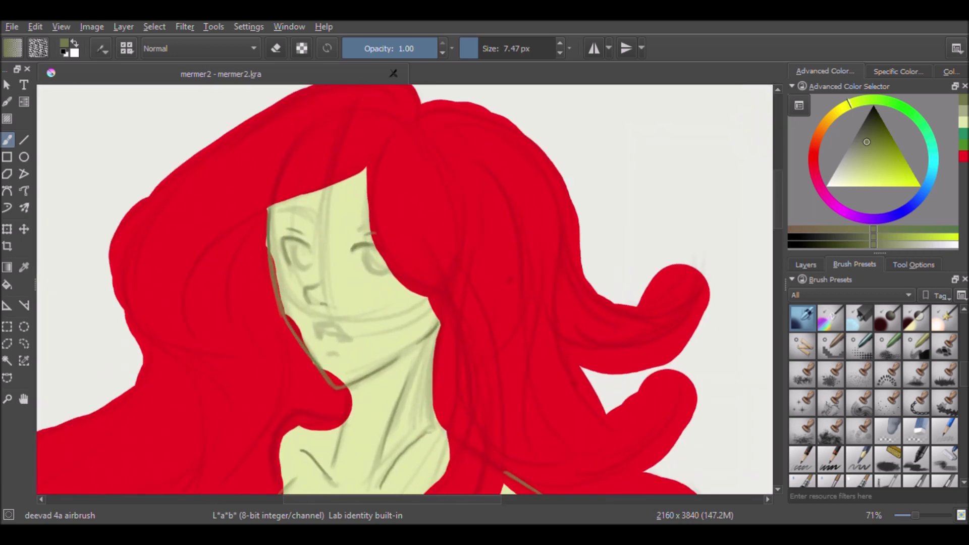
{"action": "mouse_move", "coordinate": [341, 329]}
{"action": "left_mouse_down"}
{"action": "mouse_move", "coordinate": [315, 322]}
{"action": "mouse_move", "coordinate": [325, 321]}
{"action": "left_mouse_up"}
{"action": "left_click_drag", "start_coordinate": [339, 334], "coordinate": [322, 336]}
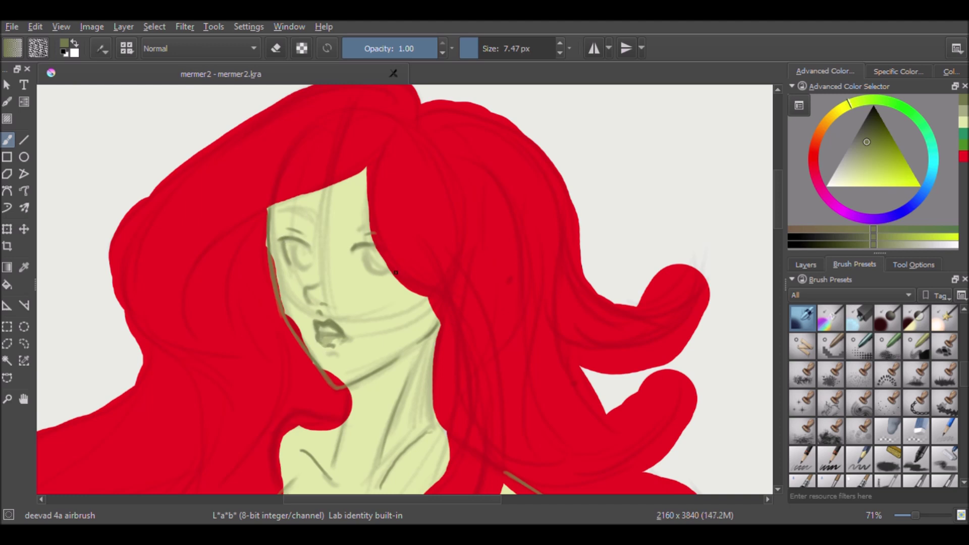
Darken both eye outlines and draw dark eyebrows over both eyes
{"action": "left_click_drag", "start_coordinate": [302, 246], "coordinate": [305, 266]}
{"action": "mouse_move", "coordinate": [367, 251]}
{"action": "left_mouse_down"}
{"action": "mouse_move", "coordinate": [374, 270]}
{"action": "mouse_move", "coordinate": [390, 267]}
{"action": "left_mouse_up"}
{"action": "left_click_drag", "start_coordinate": [379, 273], "coordinate": [368, 252]}
{"action": "left_click_drag", "start_coordinate": [277, 213], "coordinate": [312, 220]}
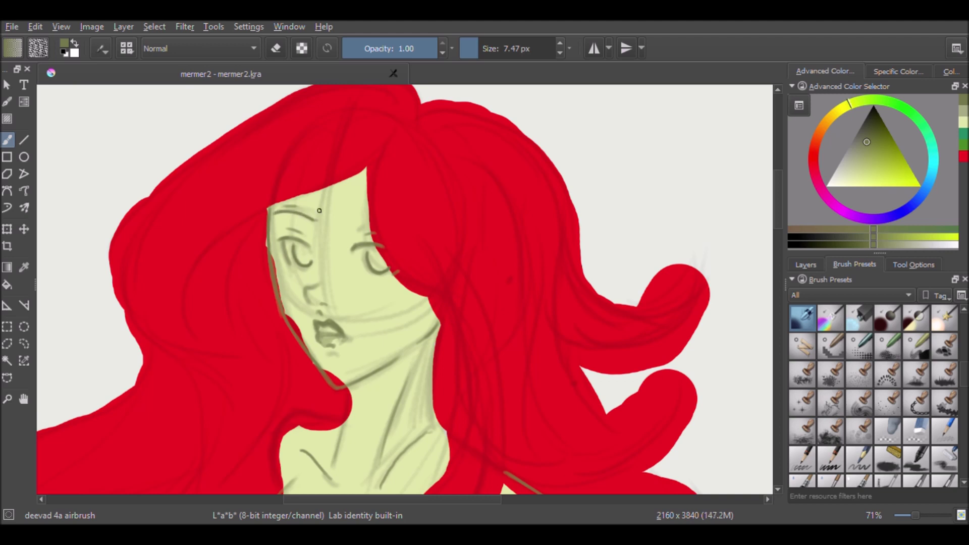
{"action": "left_click_drag", "start_coordinate": [349, 230], "coordinate": [371, 223]}
{"action": "scroll", "coordinate": [645, 328], "scroll_direction": "down", "scroll_amount": 5}
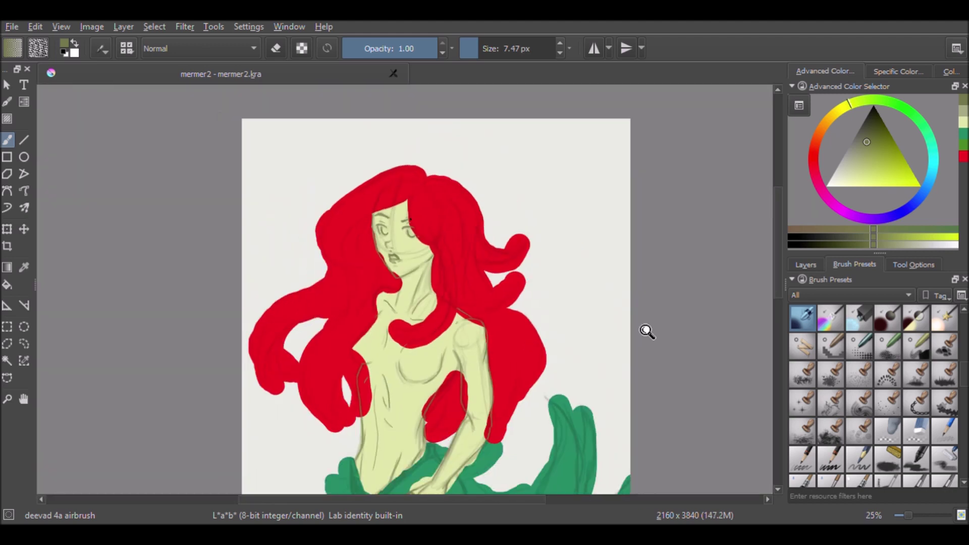
{"action": "scroll", "coordinate": [645, 329], "scroll_direction": "up", "scroll_amount": 5}
Darken the left eye strokes and add light-cyan highlights to both irises
{"action": "left_click", "coordinate": [872, 119]}
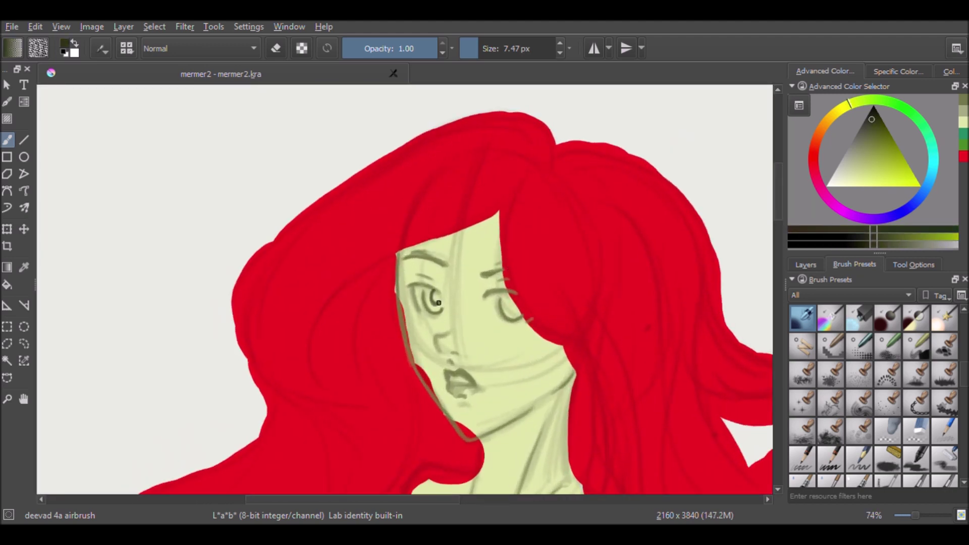
{"action": "left_click_drag", "start_coordinate": [438, 303], "coordinate": [430, 296]}
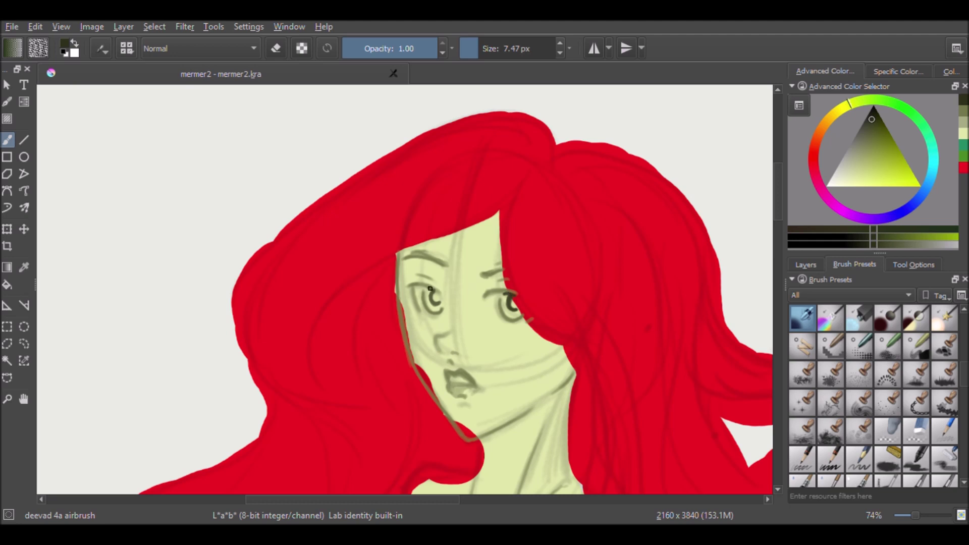
{"action": "left_click", "coordinate": [931, 171]}
{"action": "left_click", "coordinate": [849, 181]}
{"action": "left_click_drag", "start_coordinate": [931, 168], "coordinate": [931, 144]}
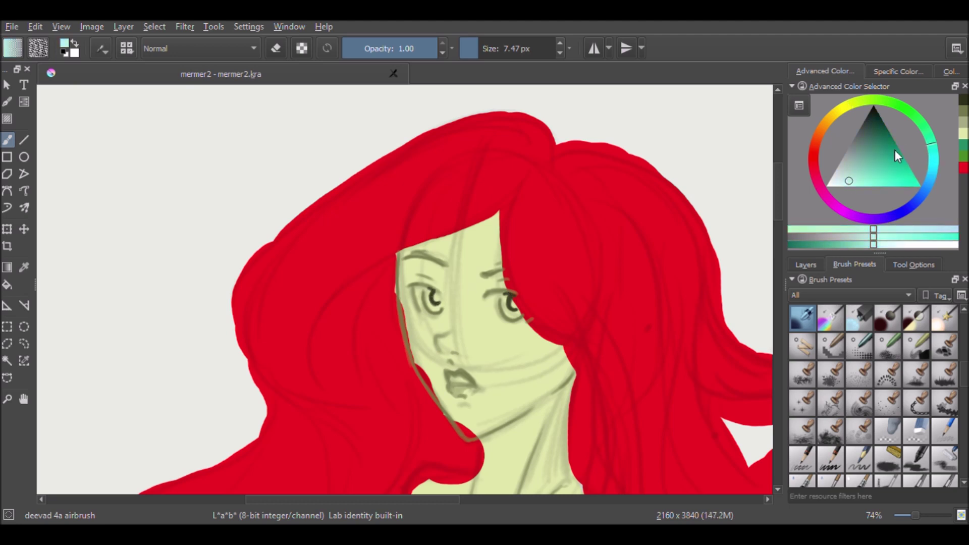
{"action": "left_click_drag", "start_coordinate": [430, 309], "coordinate": [434, 300]}
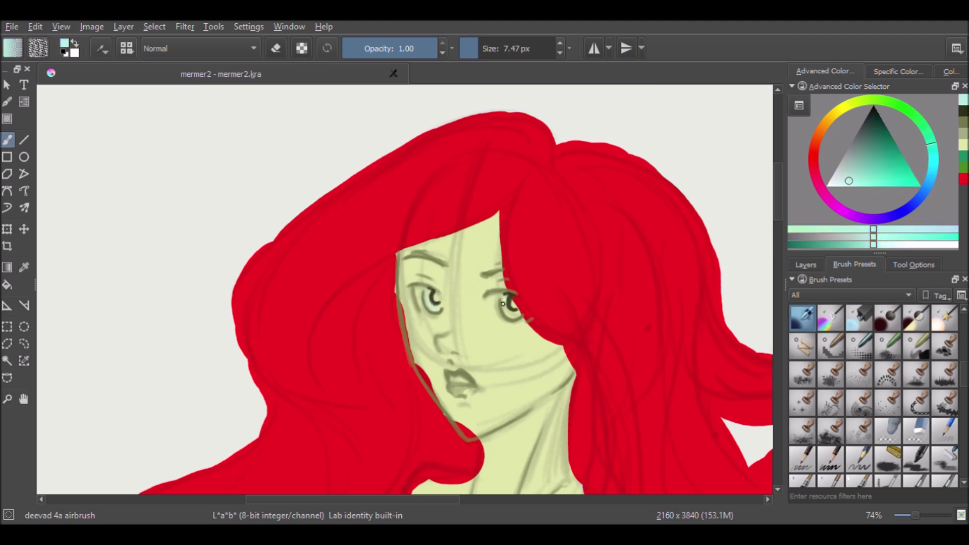
{"action": "left_click_drag", "start_coordinate": [510, 307], "coordinate": [513, 310]}
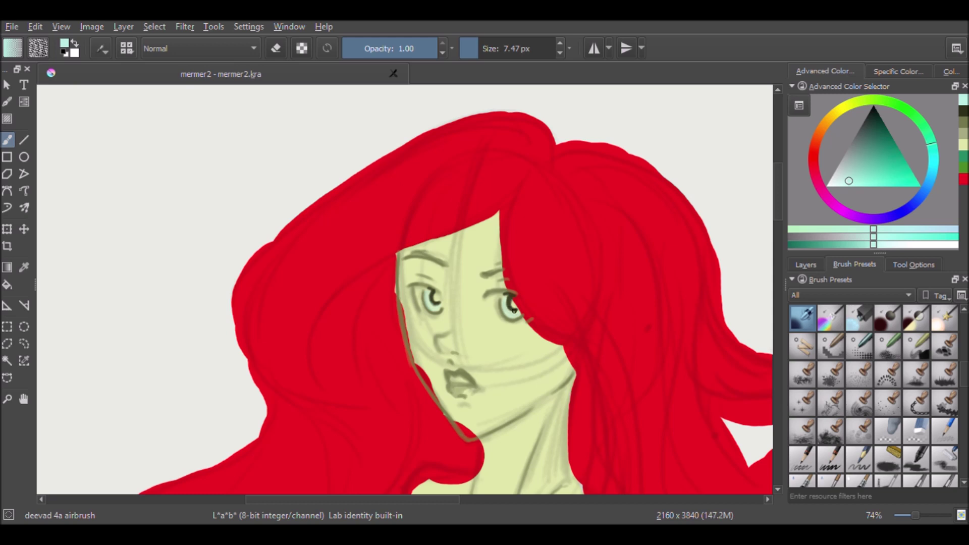
{"action": "left_click", "coordinate": [841, 182]}
{"action": "left_click", "coordinate": [832, 187]}
{"action": "left_click", "coordinate": [430, 303]}
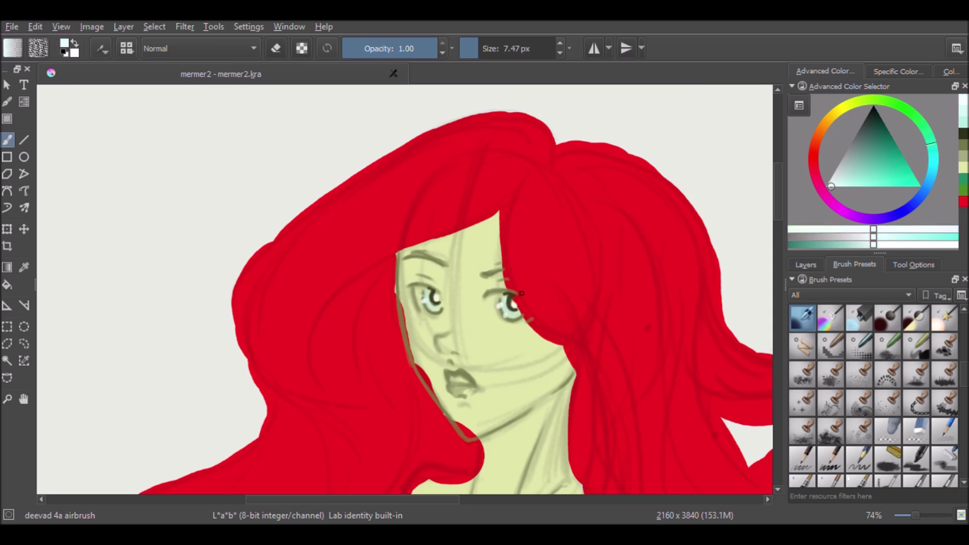
Pick a pale yellow-green skin tone and paint along the face's left edge
{"action": "scroll", "coordinate": [522, 293], "scroll_direction": "up", "scroll_amount": 2}
{"action": "scroll", "coordinate": [522, 292], "scroll_direction": "up", "scroll_amount": 1}
{"action": "left_click", "coordinate": [852, 103]}
{"action": "left_click", "coordinate": [844, 180]}
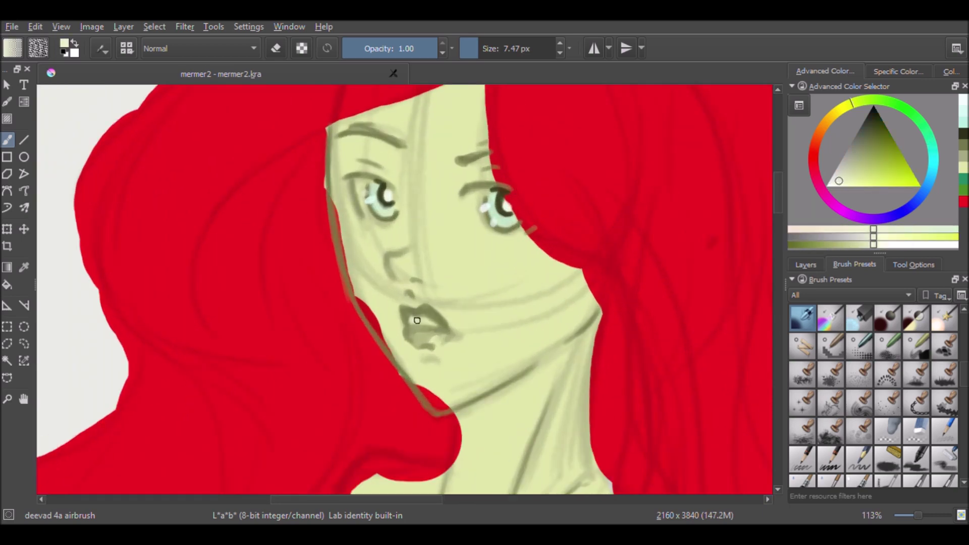
{"action": "scroll", "coordinate": [635, 399], "scroll_direction": "down", "scroll_amount": 7}
{"action": "scroll", "coordinate": [635, 399], "scroll_direction": "up", "scroll_amount": 2}
{"action": "left_click", "coordinate": [455, 262], "text": "ctrl"}
{"action": "left_click_drag", "start_coordinate": [411, 235], "coordinate": [446, 324]}
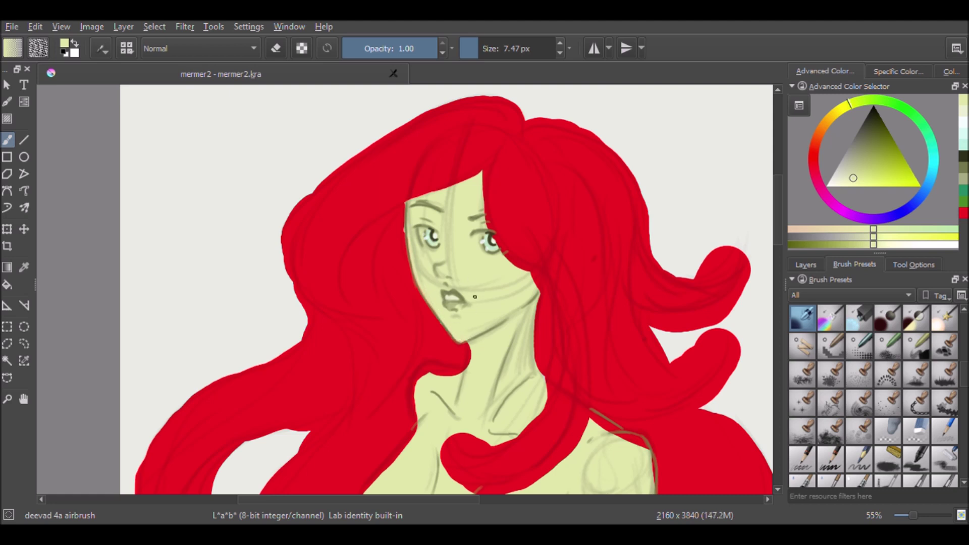
{"action": "left_click", "coordinate": [860, 163]}
Enlarge the brush and shade the forehead, neck, shoulder and chest
{"action": "left_click_drag", "start_coordinate": [413, 201], "coordinate": [439, 202], "text": "shift"}
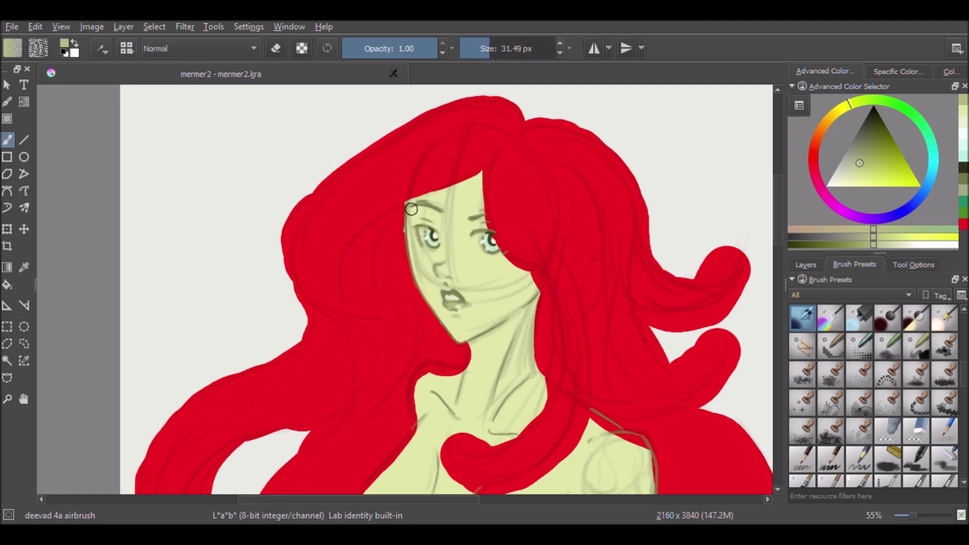
{"action": "mouse_move", "coordinate": [477, 174]}
{"action": "left_mouse_down"}
{"action": "mouse_move", "coordinate": [433, 201]}
{"action": "mouse_move", "coordinate": [452, 187]}
{"action": "left_mouse_up"}
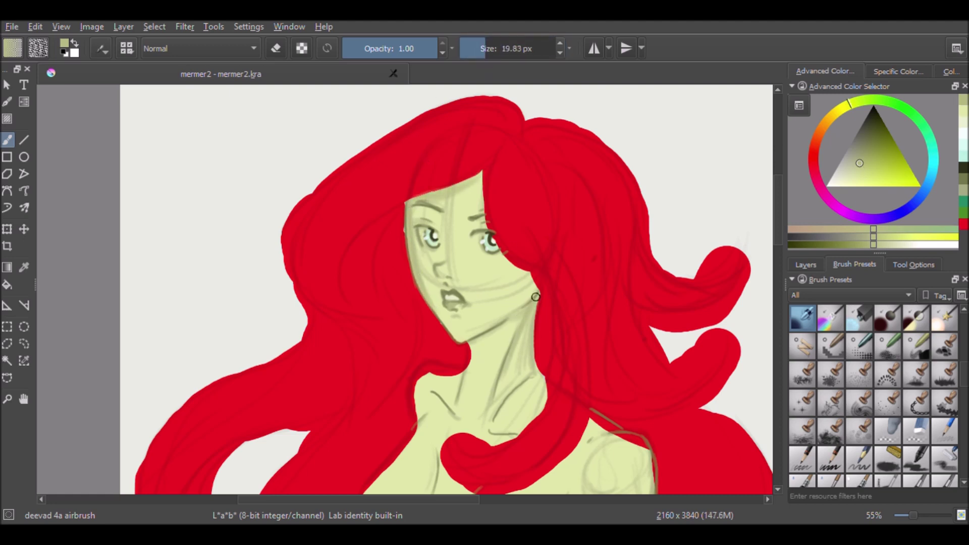
{"action": "left_click_drag", "start_coordinate": [520, 380], "coordinate": [522, 343]}
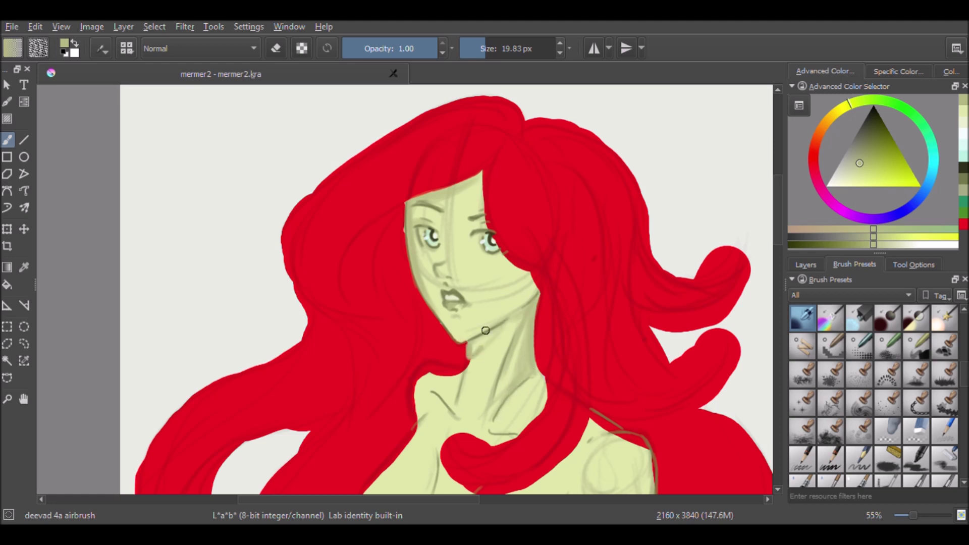
{"action": "mouse_move", "coordinate": [491, 332]}
{"action": "left_mouse_down"}
{"action": "mouse_move", "coordinate": [458, 369]}
{"action": "mouse_move", "coordinate": [415, 389]}
{"action": "mouse_move", "coordinate": [446, 371]}
{"action": "left_mouse_up"}
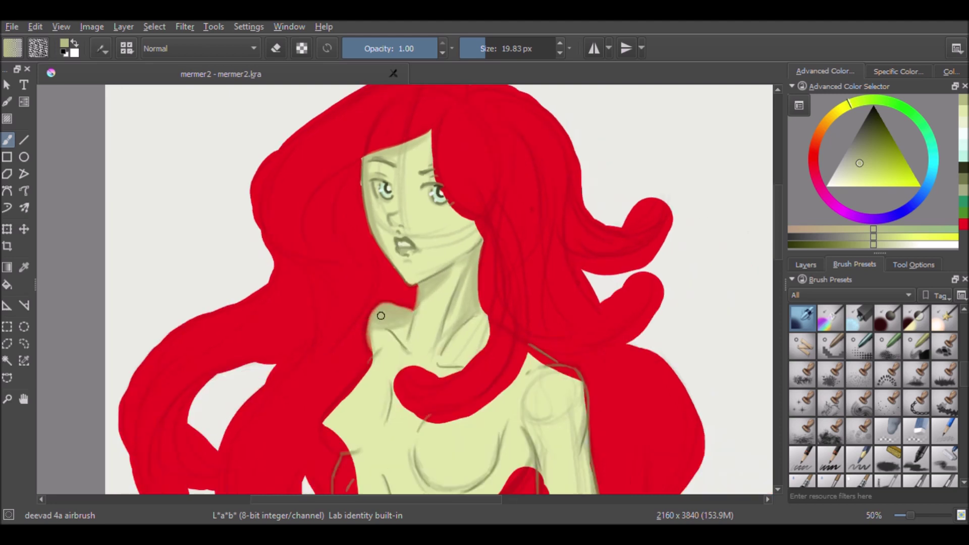
{"action": "scroll", "coordinate": [447, 372], "scroll_direction": "down", "scroll_amount": 1}
{"action": "scroll", "coordinate": [351, 303], "scroll_direction": "down", "scroll_amount": 1}
{"action": "mouse_move", "coordinate": [262, 395]}
{"action": "left_mouse_down"}
{"action": "mouse_move", "coordinate": [272, 379]}
{"action": "mouse_move", "coordinate": [255, 411]}
{"action": "left_mouse_up"}
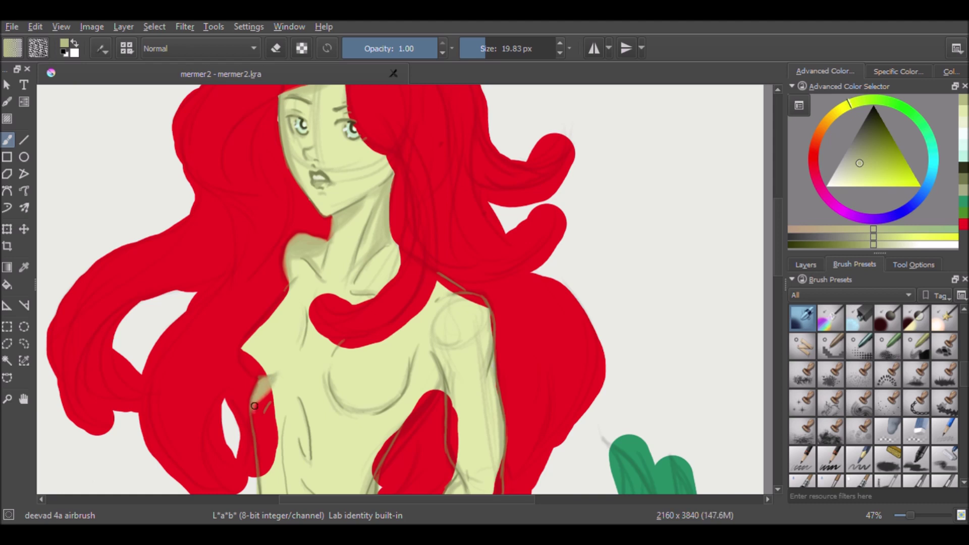
{"action": "scroll", "coordinate": [444, 283], "scroll_direction": "up", "scroll_amount": 1}
Blend pale skin over the red hair edges by the chest and waist, then shrink the brush
{"action": "left_click_drag", "start_coordinate": [444, 283], "coordinate": [431, 332]}
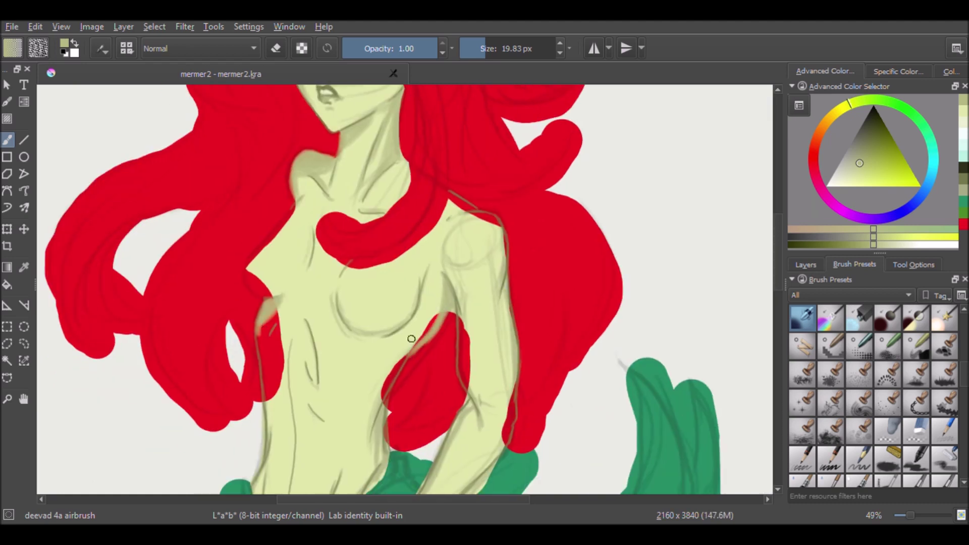
{"action": "scroll", "coordinate": [435, 325], "scroll_direction": "down", "scroll_amount": 1}
{"action": "mouse_move", "coordinate": [446, 303]}
{"action": "left_mouse_down"}
{"action": "mouse_move", "coordinate": [416, 348]}
{"action": "mouse_move", "coordinate": [439, 315]}
{"action": "left_mouse_up"}
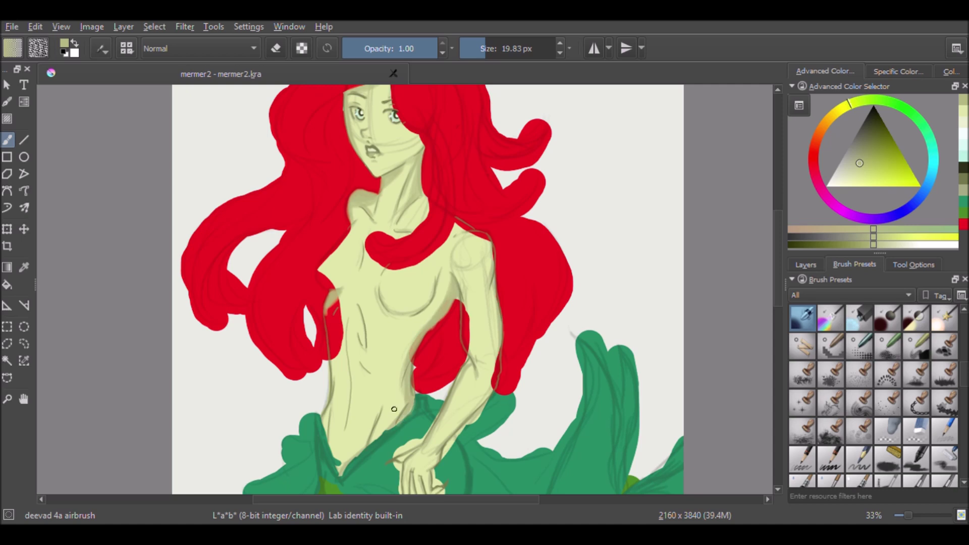
{"action": "scroll", "coordinate": [395, 409], "scroll_direction": "up", "scroll_amount": 1}
{"action": "scroll", "coordinate": [399, 379], "scroll_direction": "up", "scroll_amount": 2}
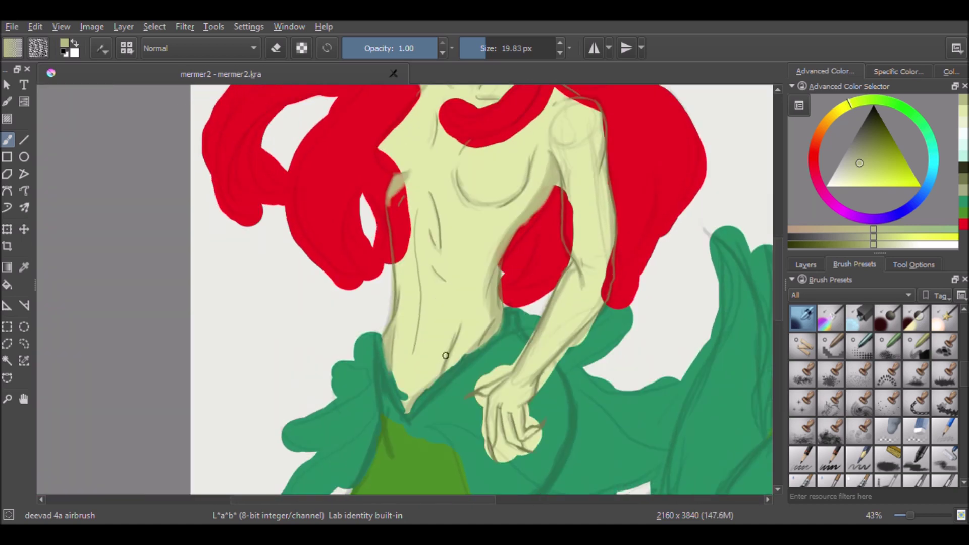
{"action": "scroll", "coordinate": [480, 318], "scroll_direction": "up", "scroll_amount": 2}
{"action": "scroll", "coordinate": [455, 282], "scroll_direction": "up", "scroll_amount": 2}
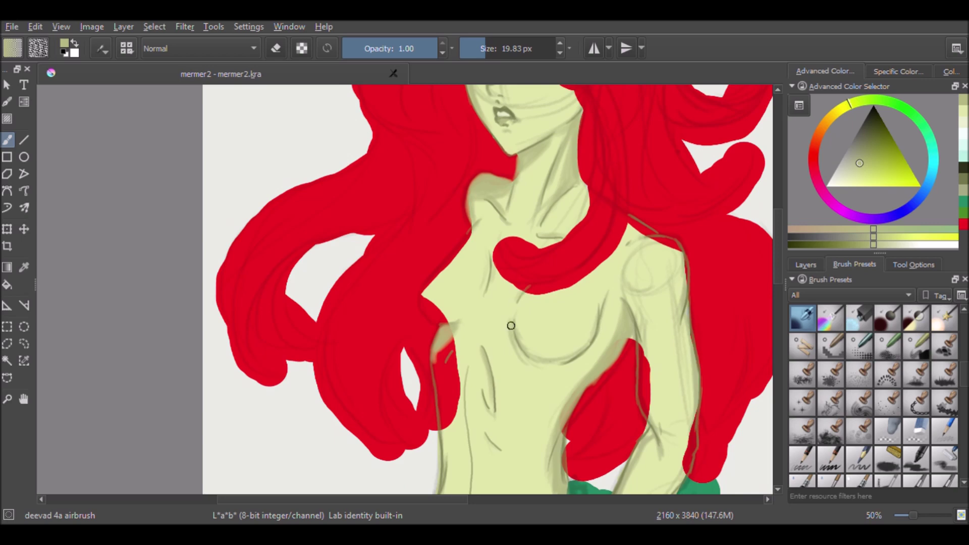
{"action": "scroll", "coordinate": [551, 336], "scroll_direction": "up", "scroll_amount": 1}
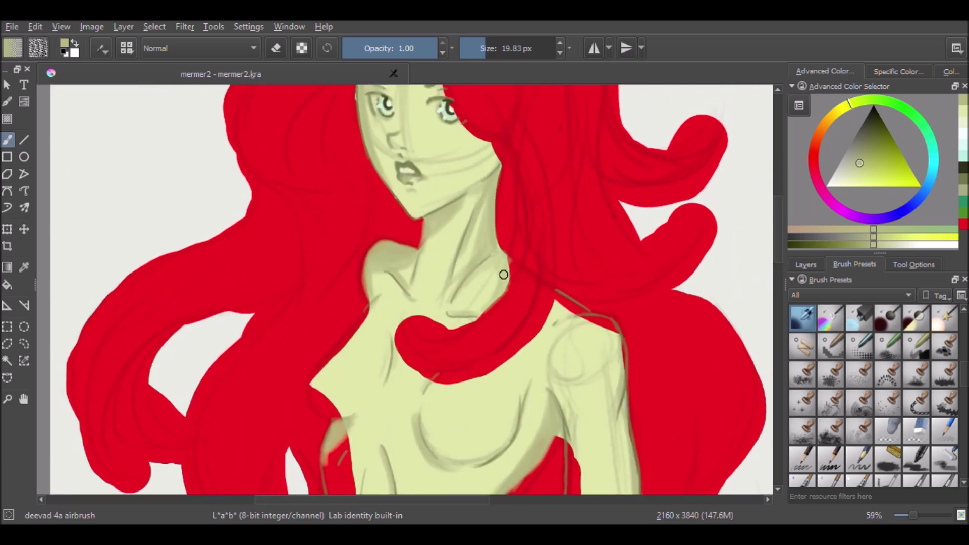
{"action": "scroll", "coordinate": [426, 414], "scroll_direction": "up", "scroll_amount": 1}
{"action": "left_click_drag", "start_coordinate": [427, 414], "coordinate": [409, 350]}
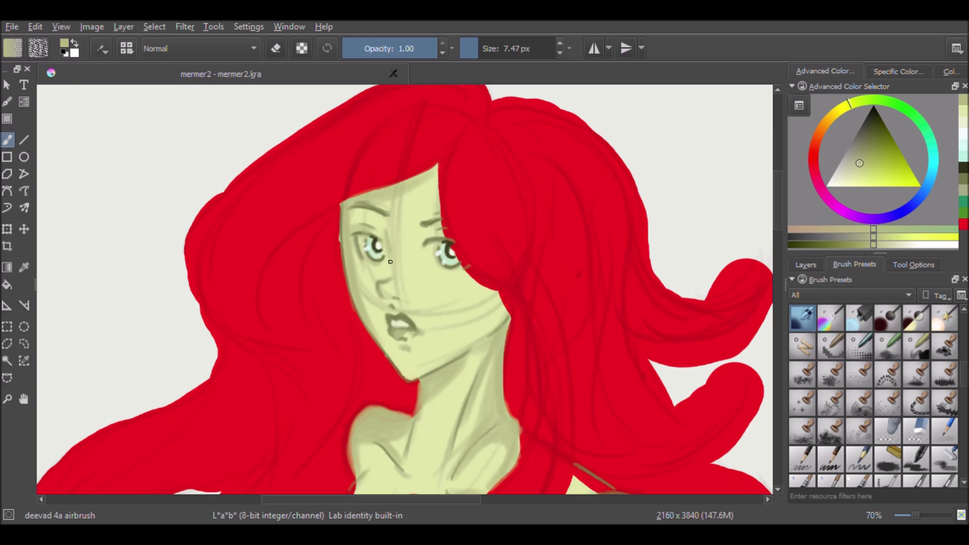
{"action": "left_click", "coordinate": [805, 264]}
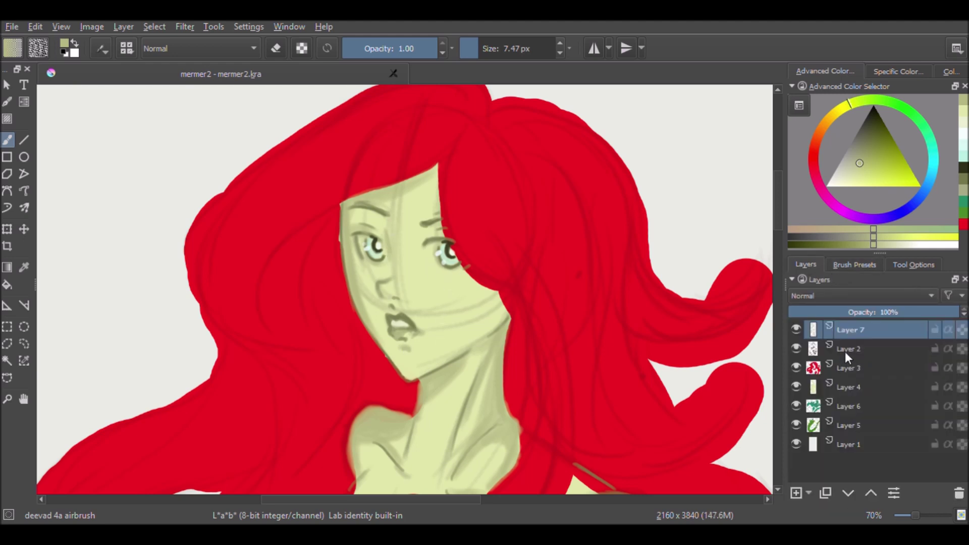
Add Layer 8, shrink the brush, and airbrush light tones along the left hair edge on Layer 7
{"action": "left_click", "coordinate": [848, 349]}
{"action": "left_click", "coordinate": [499, 48]}
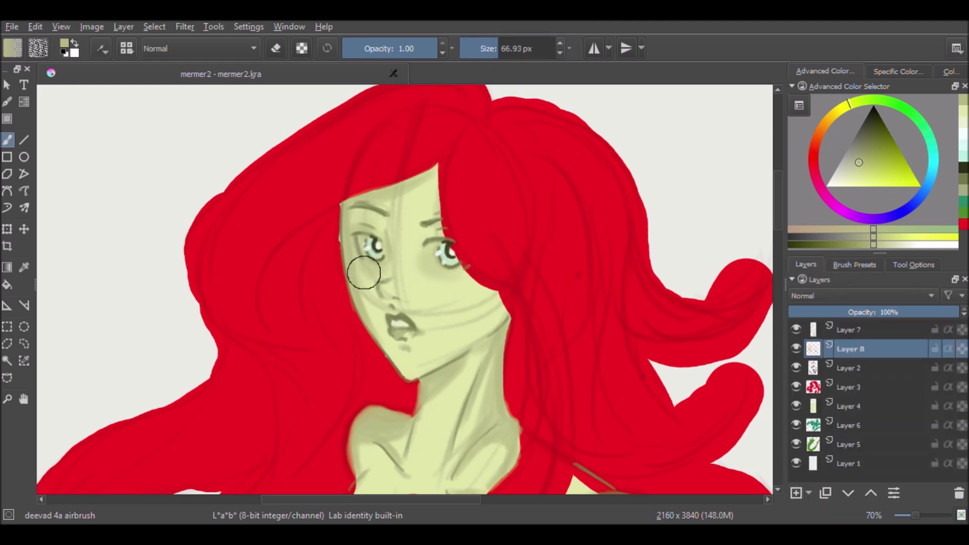
{"action": "key", "text": "l"}
{"action": "key", "text": "bracketleft"}
{"action": "key", "text": "bracketleft"}
{"action": "key", "text": "bracketleft"}
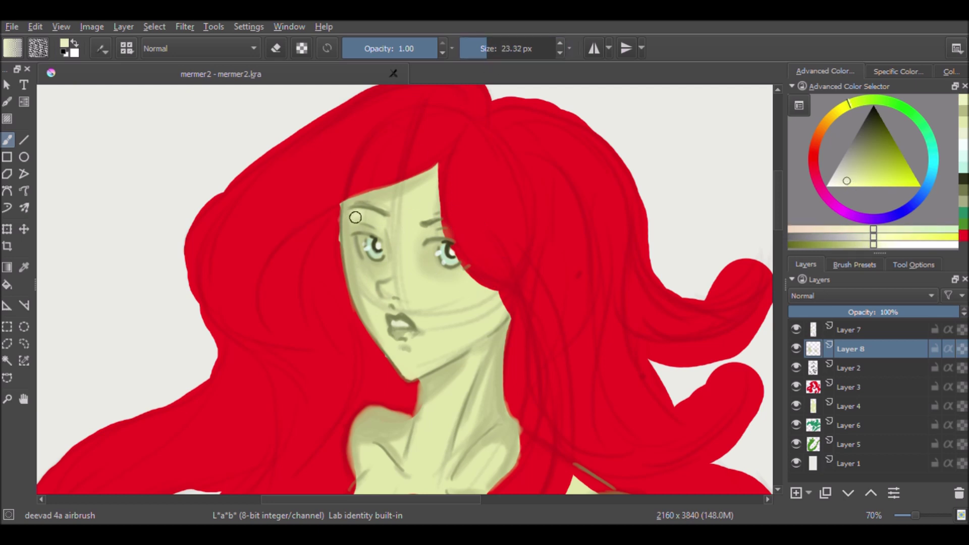
{"action": "left_click", "coordinate": [846, 326]}
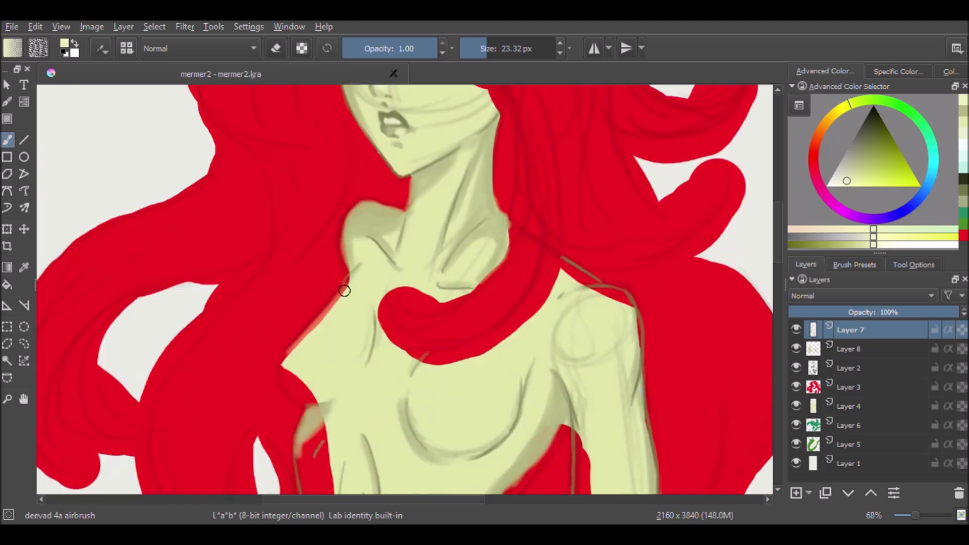
{"action": "left_click_drag", "start_coordinate": [344, 291], "coordinate": [288, 373]}
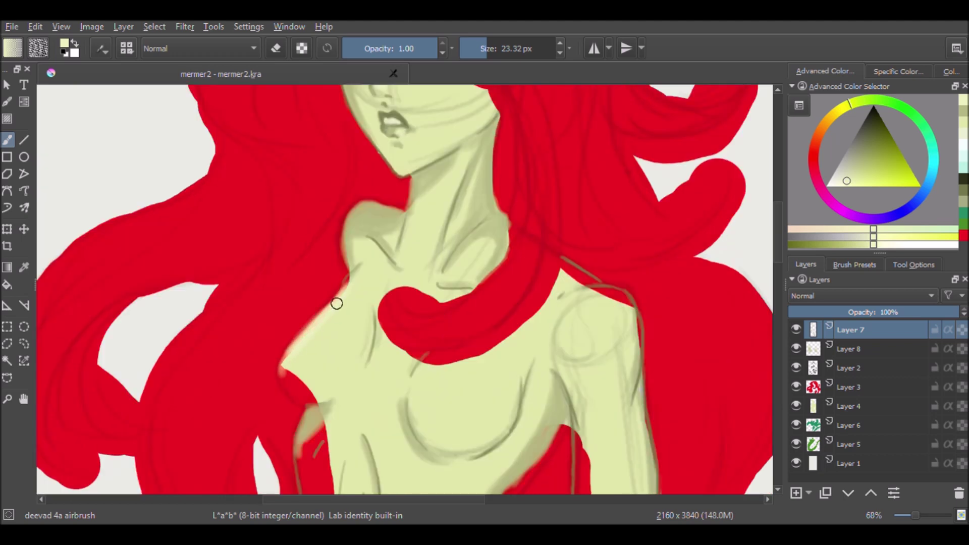
Add pale strokes under the red curl, along the right shoulder and both arm edges
{"action": "mouse_move", "coordinate": [404, 289]}
{"action": "left_mouse_down"}
{"action": "mouse_move", "coordinate": [444, 290]}
{"action": "mouse_move", "coordinate": [504, 249]}
{"action": "mouse_move", "coordinate": [493, 255]}
{"action": "mouse_move", "coordinate": [521, 220]}
{"action": "left_mouse_up"}
{"action": "left_click", "coordinate": [430, 307], "text": "ctrl"}
{"action": "mouse_move", "coordinate": [538, 182]}
{"action": "left_mouse_down"}
{"action": "mouse_move", "coordinate": [579, 204]}
{"action": "mouse_move", "coordinate": [537, 190]}
{"action": "mouse_move", "coordinate": [515, 229]}
{"action": "mouse_move", "coordinate": [534, 177]}
{"action": "mouse_move", "coordinate": [619, 230]}
{"action": "mouse_move", "coordinate": [638, 394]}
{"action": "left_mouse_up"}
{"action": "left_click_drag", "start_coordinate": [570, 366], "coordinate": [581, 484]}
Pick a new painting colour and zoom in on the upper torso and neck
{"action": "left_click_drag", "start_coordinate": [680, 400], "coordinate": [549, 336]}
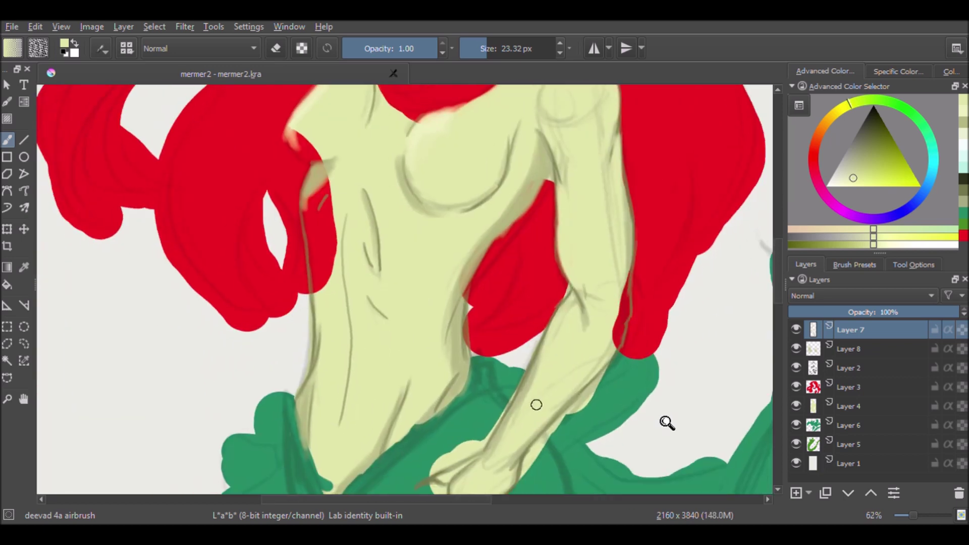
{"action": "left_click", "coordinate": [543, 353], "text": "ctrl"}
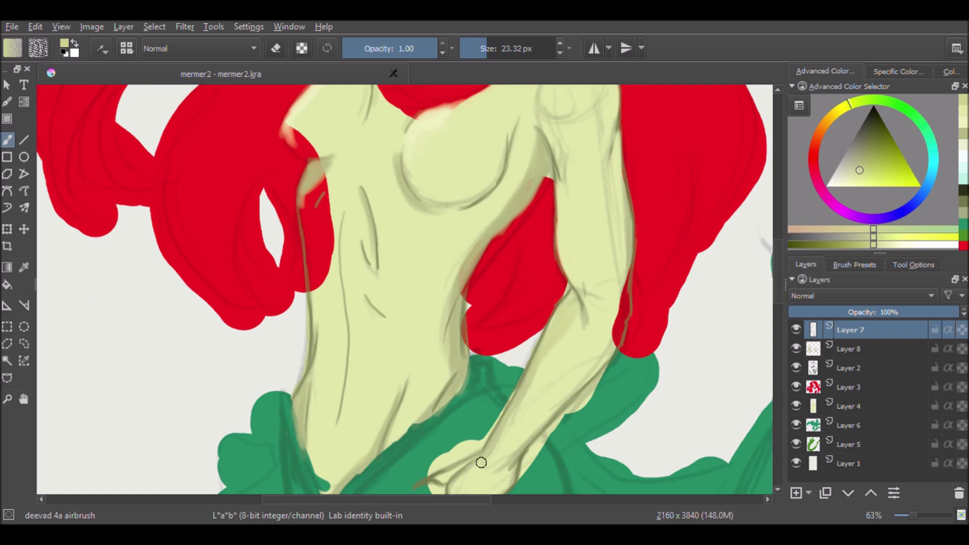
{"action": "left_click_drag", "start_coordinate": [530, 372], "coordinate": [643, 297]}
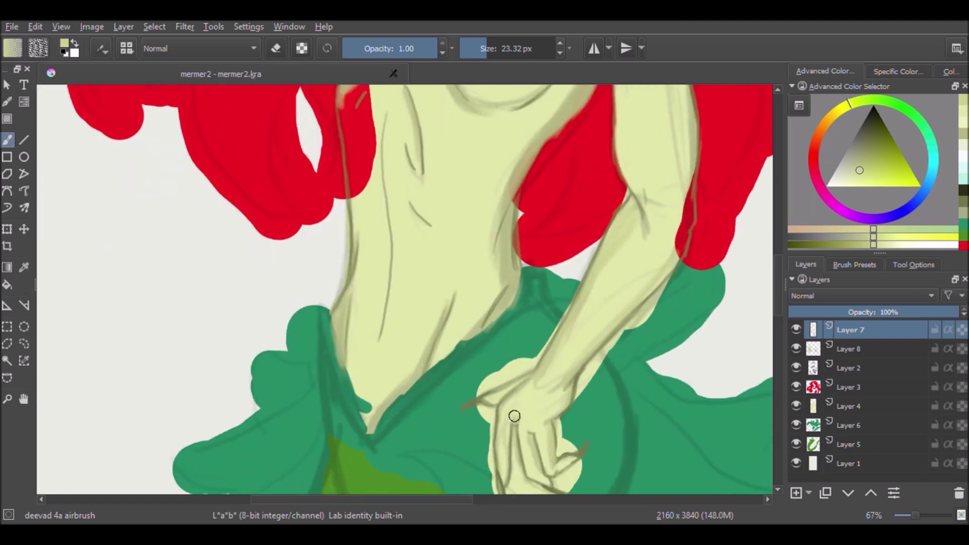
{"action": "left_click_drag", "start_coordinate": [515, 415], "coordinate": [638, 294]}
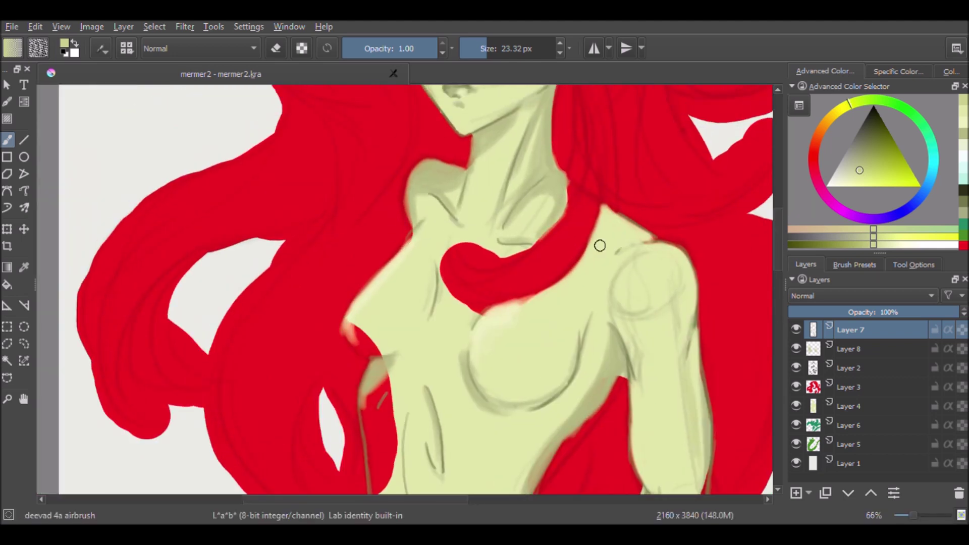
{"action": "left_click", "coordinate": [602, 210]}
{"action": "mouse_move", "coordinate": [602, 210]}
{"action": "left_mouse_down"}
{"action": "mouse_move", "coordinate": [365, 368]}
{"action": "mouse_move", "coordinate": [396, 383]}
{"action": "mouse_move", "coordinate": [372, 364]}
{"action": "mouse_move", "coordinate": [381, 350]}
{"action": "mouse_move", "coordinate": [407, 402]}
{"action": "mouse_move", "coordinate": [407, 459]}
{"action": "left_mouse_up"}
Paint lighter skin tone over the red near the breast and beside the torso
{"action": "left_click", "coordinate": [387, 369]}
{"action": "left_click", "coordinate": [380, 353], "text": "ctrl"}
{"action": "scroll", "coordinate": [407, 459], "scroll_direction": "up", "scroll_amount": 1}
{"action": "mouse_move", "coordinate": [454, 393]}
{"action": "left_mouse_down"}
{"action": "mouse_move", "coordinate": [431, 309]}
{"action": "mouse_move", "coordinate": [440, 281]}
{"action": "mouse_move", "coordinate": [459, 267]}
{"action": "mouse_move", "coordinate": [433, 262]}
{"action": "mouse_move", "coordinate": [426, 354]}
{"action": "mouse_move", "coordinate": [607, 460]}
{"action": "left_mouse_up"}
Re-pick the skin colour and blend it along the left torso, right shoulder and hair edge
{"action": "left_click", "coordinate": [461, 244], "text": "ctrl"}
{"action": "scroll", "coordinate": [608, 459], "scroll_direction": "down", "scroll_amount": 2}
{"action": "left_click_drag", "start_coordinate": [457, 252], "coordinate": [398, 344]}
{"action": "left_click_drag", "start_coordinate": [585, 329], "coordinate": [586, 417]}
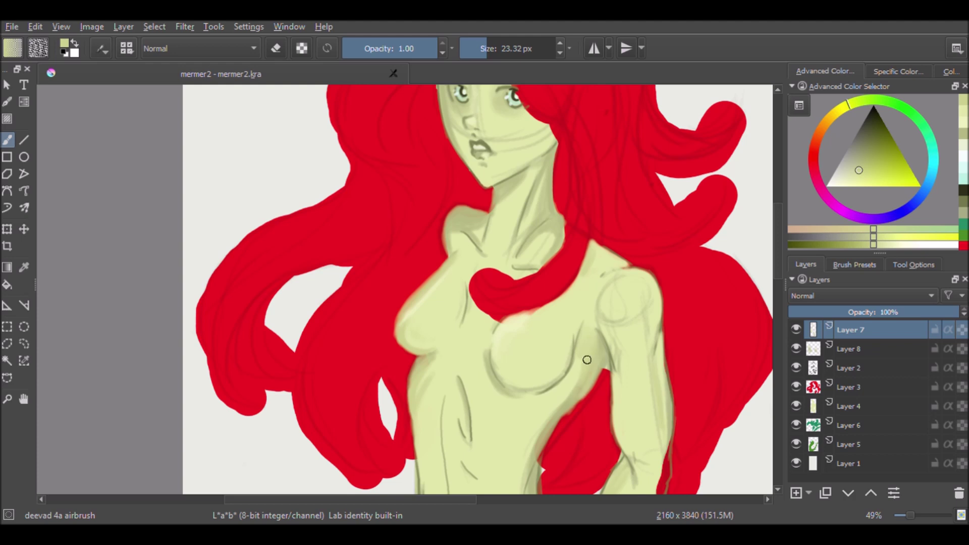
{"action": "mouse_move", "coordinate": [614, 266]}
{"action": "left_mouse_down"}
{"action": "mouse_move", "coordinate": [581, 302]}
{"action": "mouse_move", "coordinate": [487, 325]}
{"action": "mouse_move", "coordinate": [497, 314]}
{"action": "left_mouse_up"}
Cover the hair curl's lower and upper edges near the collarbone with sampled skin
{"action": "left_click", "coordinate": [489, 327], "text": "ctrl"}
{"action": "mouse_move", "coordinate": [472, 275]}
{"action": "left_mouse_down"}
{"action": "mouse_move", "coordinate": [513, 313]}
{"action": "mouse_move", "coordinate": [485, 318]}
{"action": "left_mouse_up"}
{"action": "mouse_move", "coordinate": [565, 227]}
{"action": "left_mouse_down"}
{"action": "mouse_move", "coordinate": [556, 253]}
{"action": "mouse_move", "coordinate": [500, 283]}
{"action": "mouse_move", "coordinate": [479, 268]}
{"action": "mouse_move", "coordinate": [551, 264]}
{"action": "mouse_move", "coordinate": [575, 208]}
{"action": "left_mouse_up"}
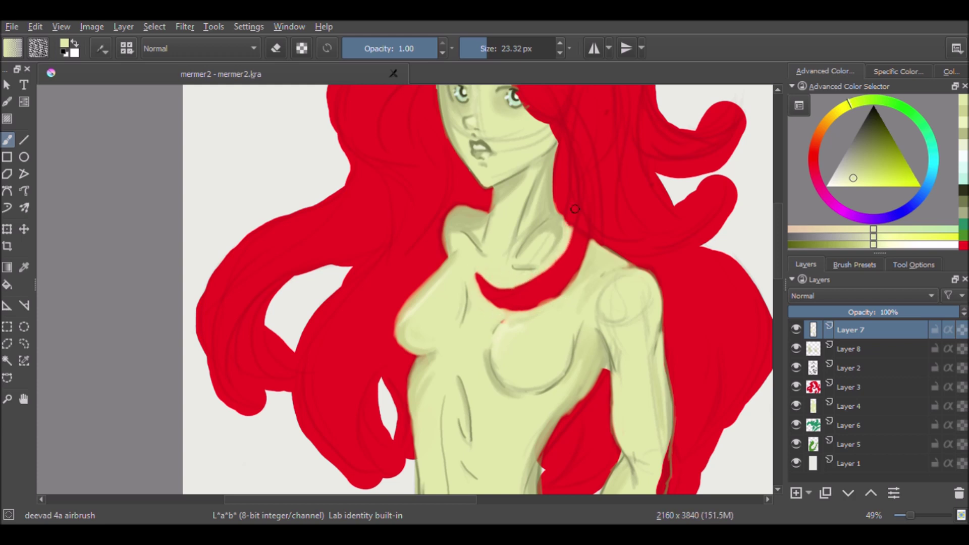
{"action": "scroll", "coordinate": [506, 310], "scroll_direction": "up", "scroll_amount": 2}
{"action": "left_click_drag", "start_coordinate": [506, 310], "coordinate": [429, 153]}
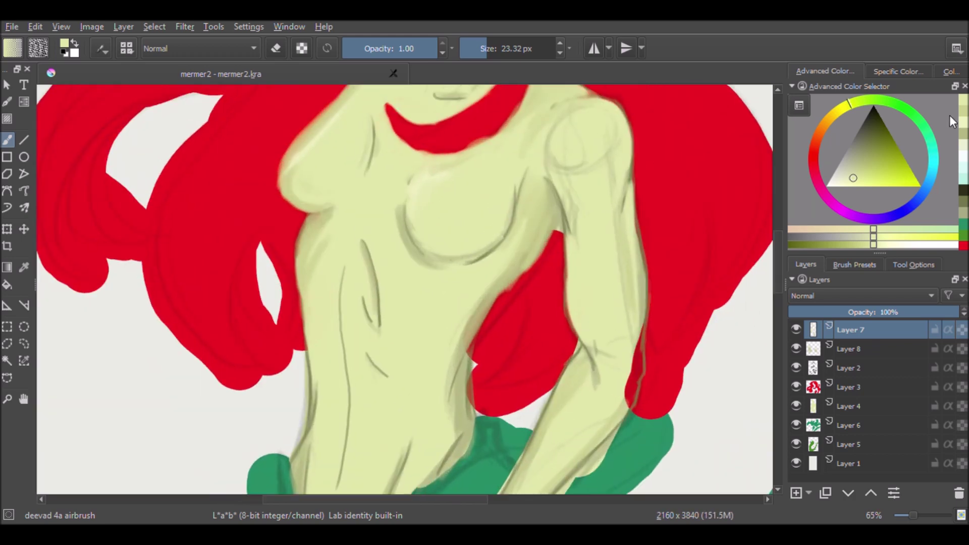
Halve the brush width and paint skin over the red slivers along the arm
{"action": "left_click", "coordinate": [481, 48]}
{"action": "mouse_move", "coordinate": [472, 346]}
{"action": "left_mouse_down"}
{"action": "mouse_move", "coordinate": [467, 434]}
{"action": "mouse_move", "coordinate": [438, 465]}
{"action": "left_mouse_up"}
{"action": "scroll", "coordinate": [465, 390], "scroll_direction": "down", "scroll_amount": 2}
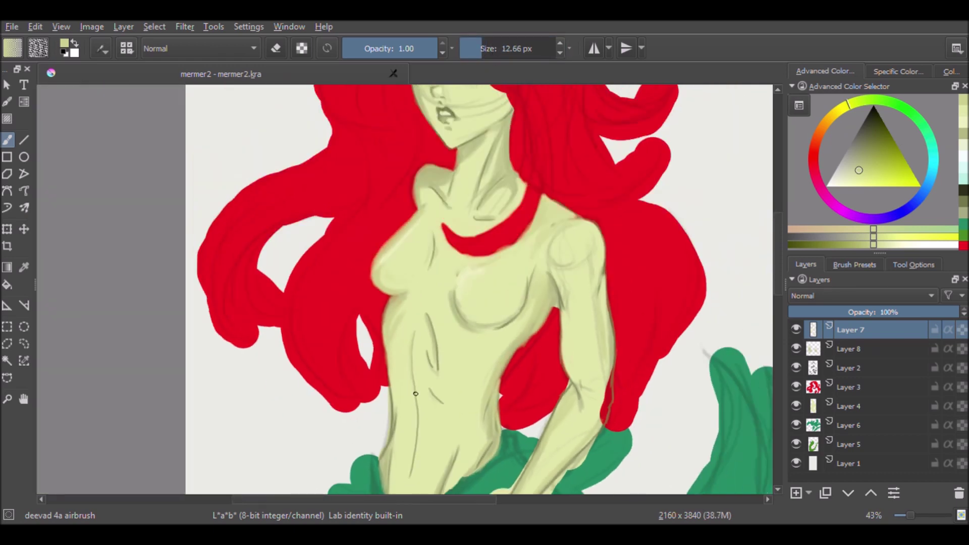
{"action": "scroll", "coordinate": [410, 396], "scroll_direction": "down", "scroll_amount": 1}
{"action": "scroll", "coordinate": [397, 377], "scroll_direction": "down", "scroll_amount": 1}
{"action": "scroll", "coordinate": [397, 377], "scroll_direction": "up", "scroll_amount": 4}
{"action": "scroll", "coordinate": [696, 439], "scroll_direction": "up", "scroll_amount": 1}
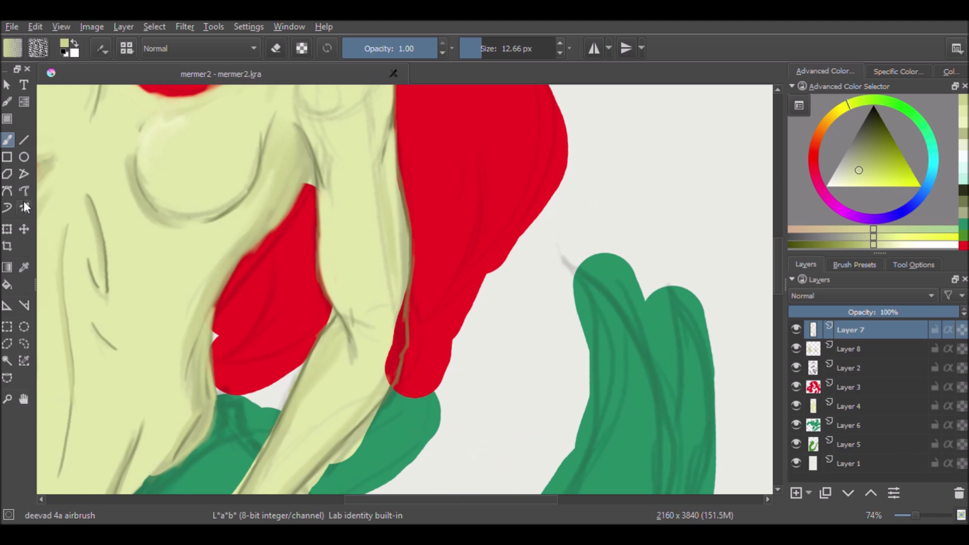
{"action": "left_click_drag", "start_coordinate": [398, 315], "coordinate": [379, 398]}
{"action": "scroll", "coordinate": [379, 398], "scroll_direction": "down", "scroll_amount": 3}
{"action": "scroll", "coordinate": [379, 399], "scroll_direction": "down", "scroll_amount": 2}
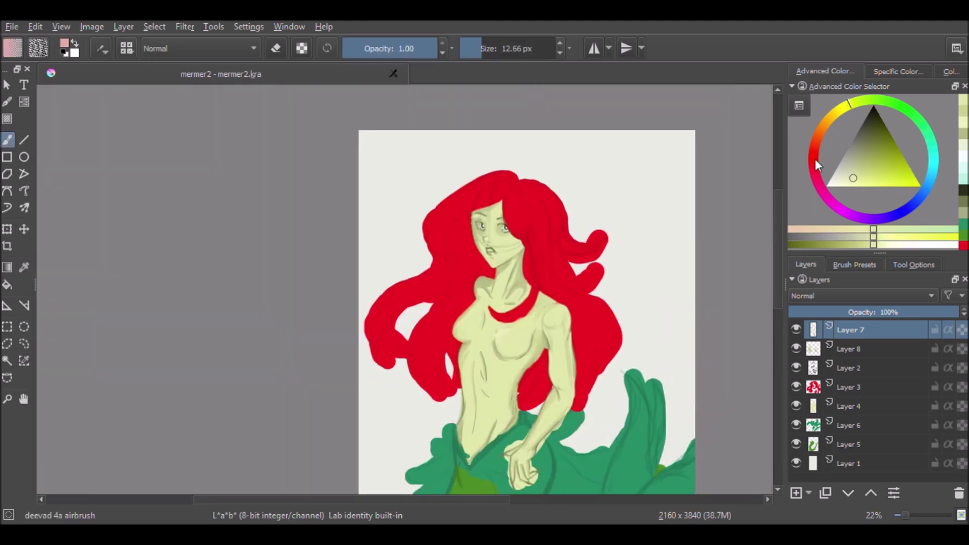
Pick a dark red and paint it along the left side of the face
{"action": "left_click", "coordinate": [815, 155]}
{"action": "left_click", "coordinate": [902, 164]}
{"action": "scroll", "coordinate": [554, 238], "scroll_direction": "up", "scroll_amount": 3}
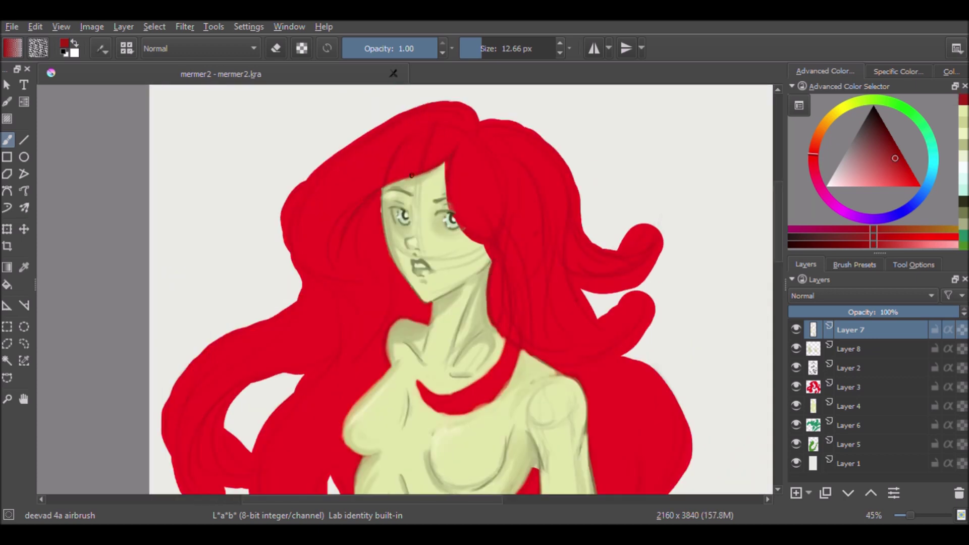
{"action": "left_click_drag", "start_coordinate": [384, 188], "coordinate": [383, 230]}
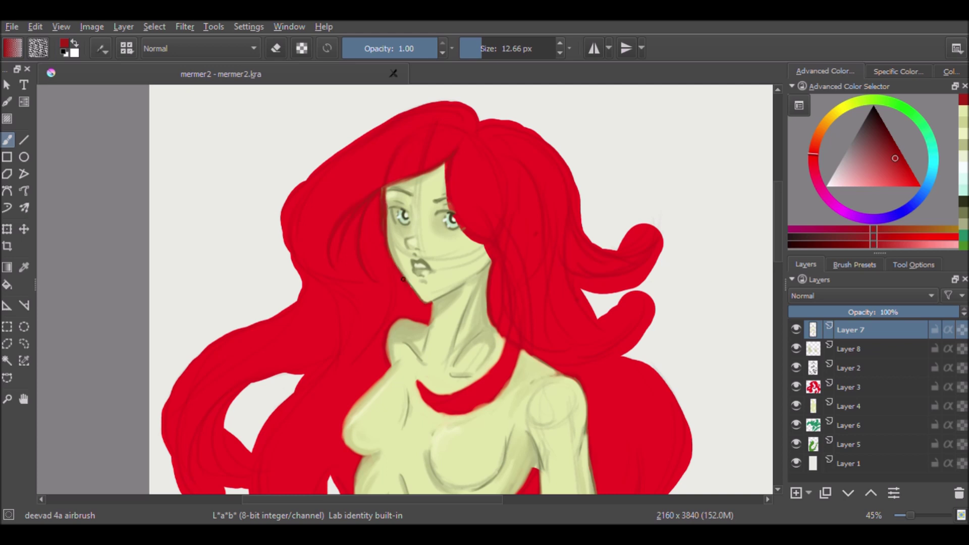
On new Layer 9, paint red strands beside the neck and across the right eye
{"action": "left_click", "coordinate": [795, 493]}
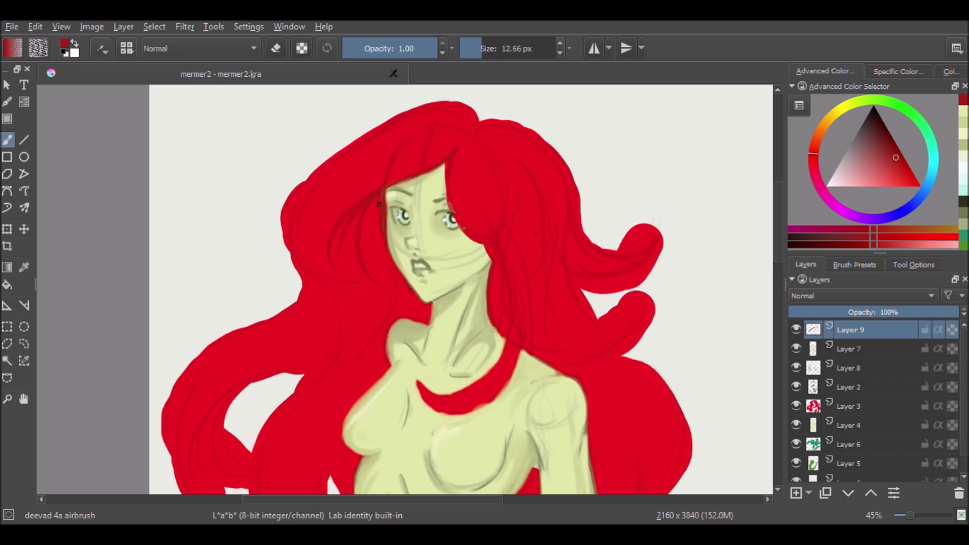
{"action": "left_click_drag", "start_coordinate": [486, 281], "coordinate": [497, 330]}
{"action": "left_click_drag", "start_coordinate": [451, 206], "coordinate": [479, 246]}
{"action": "mouse_move", "coordinate": [444, 165]}
{"action": "left_mouse_down"}
{"action": "mouse_move", "coordinate": [435, 212]}
{"action": "mouse_move", "coordinate": [477, 252]}
{"action": "mouse_move", "coordinate": [435, 233]}
{"action": "mouse_move", "coordinate": [480, 250]}
{"action": "left_mouse_up"}
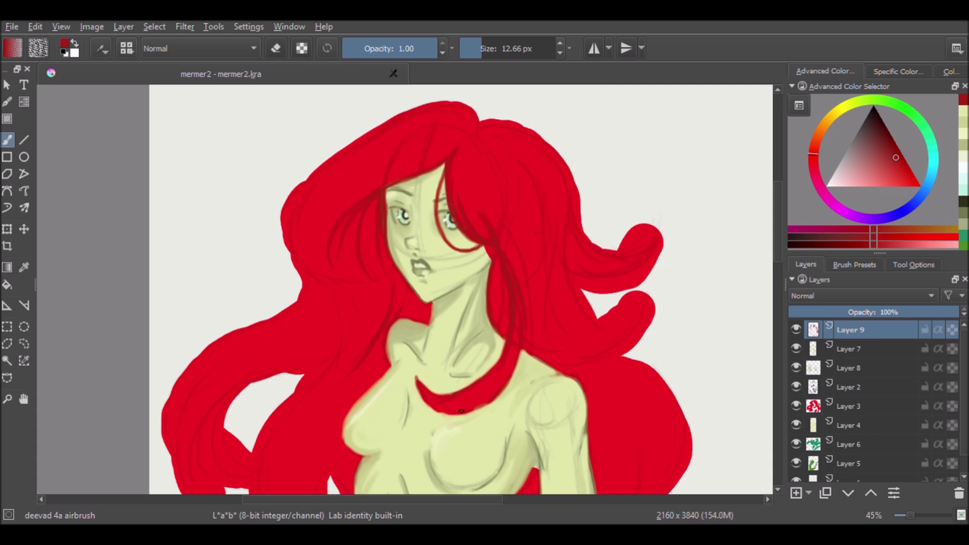
Zoom in and add short dark strokes along the hair edge and its top
{"action": "left_click_drag", "start_coordinate": [422, 396], "coordinate": [240, 378]}
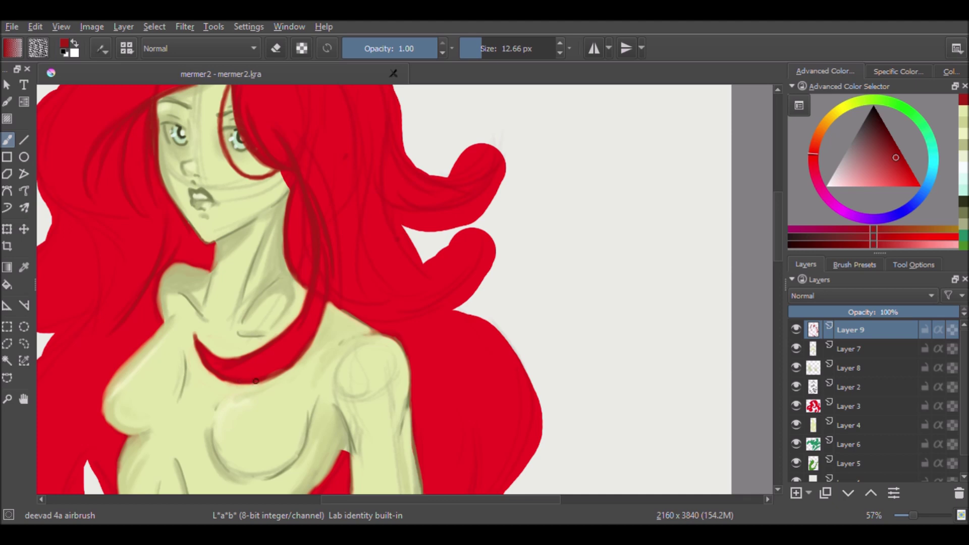
{"action": "scroll", "coordinate": [488, 155], "scroll_direction": "down", "scroll_amount": 1}
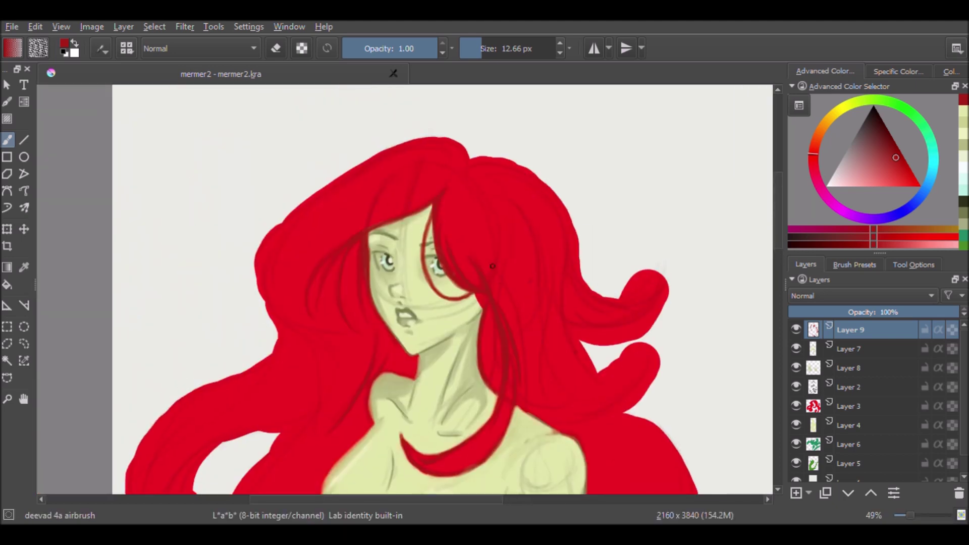
{"action": "left_click_drag", "start_coordinate": [537, 287], "coordinate": [552, 405]}
{"action": "mouse_move", "coordinate": [489, 306]}
{"action": "left_mouse_down"}
{"action": "mouse_move", "coordinate": [492, 357]}
{"action": "mouse_move", "coordinate": [483, 329]}
{"action": "left_mouse_up"}
{"action": "left_click_drag", "start_coordinate": [476, 290], "coordinate": [478, 302]}
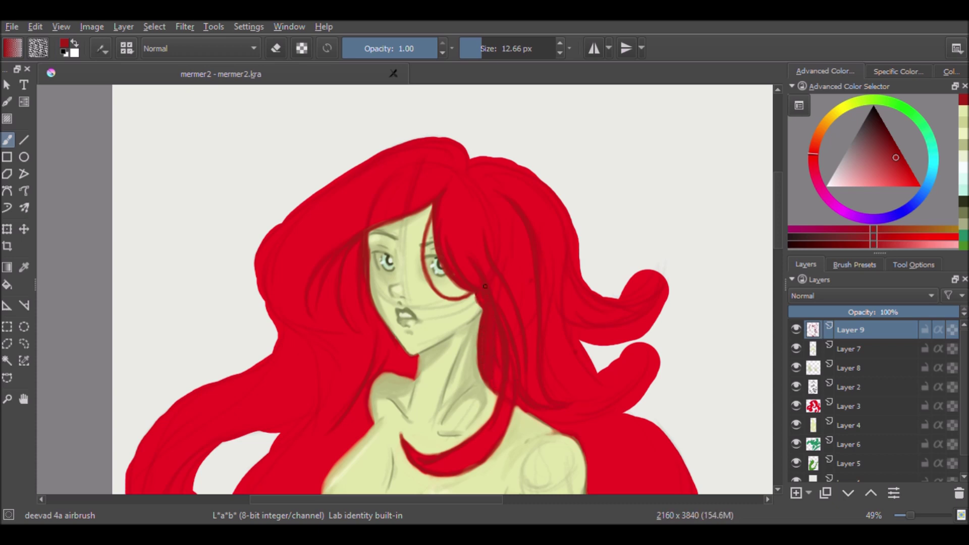
{"action": "left_click_drag", "start_coordinate": [465, 166], "coordinate": [472, 157]}
{"action": "left_click_drag", "start_coordinate": [534, 175], "coordinate": [492, 157]}
{"action": "left_click_drag", "start_coordinate": [423, 140], "coordinate": [455, 147]}
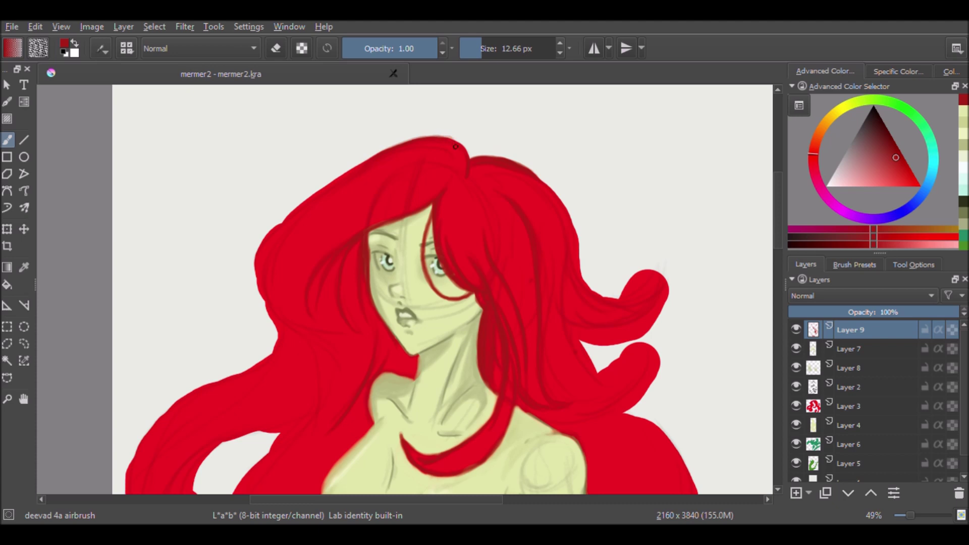
Darken the upper-left hair edge, sketch loose strands above, and roughen the right edge
{"action": "left_click_drag", "start_coordinate": [368, 157], "coordinate": [259, 264]}
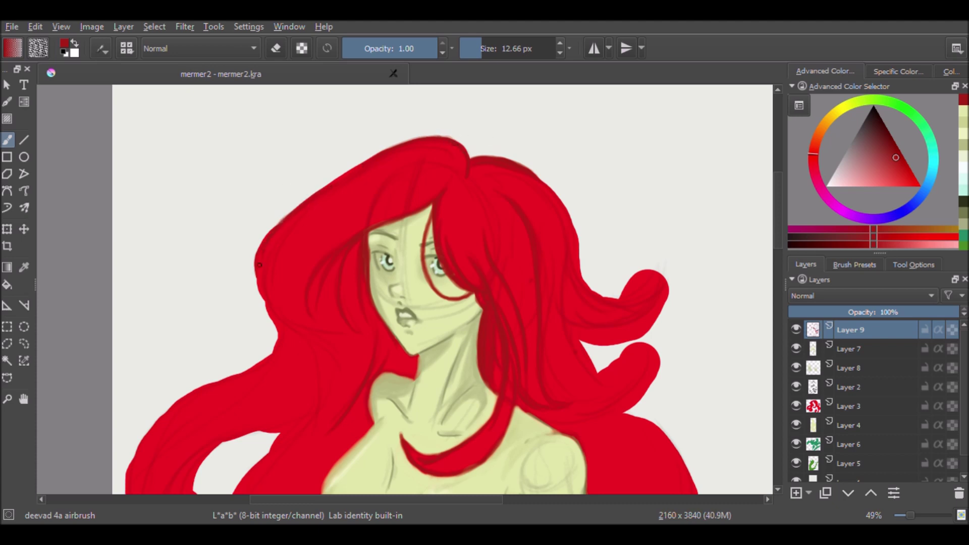
{"action": "mouse_move", "coordinate": [416, 141]}
{"action": "left_mouse_down"}
{"action": "mouse_move", "coordinate": [282, 217]}
{"action": "mouse_move", "coordinate": [415, 140]}
{"action": "mouse_move", "coordinate": [406, 98]}
{"action": "left_mouse_up"}
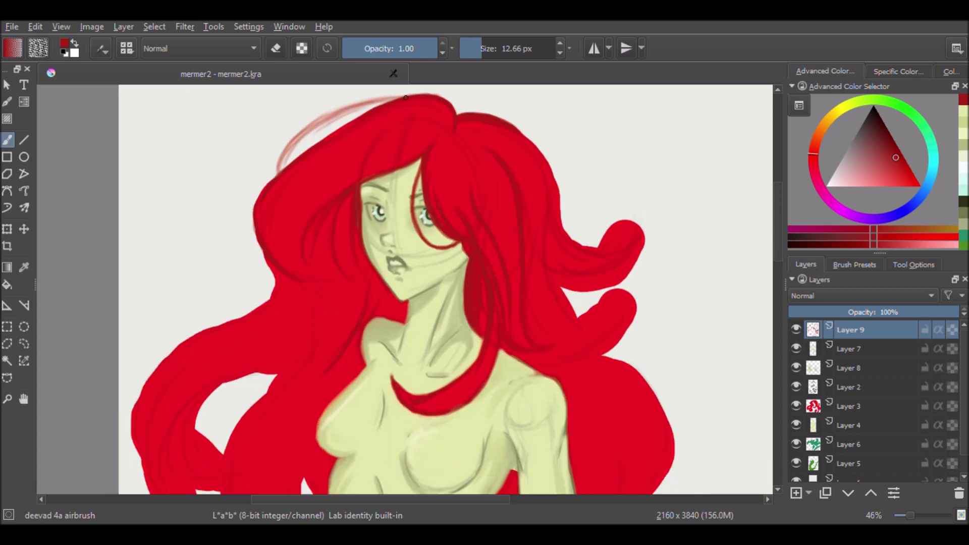
{"action": "left_click_drag", "start_coordinate": [535, 152], "coordinate": [575, 241]}
{"action": "left_click_drag", "start_coordinate": [560, 184], "coordinate": [561, 222]}
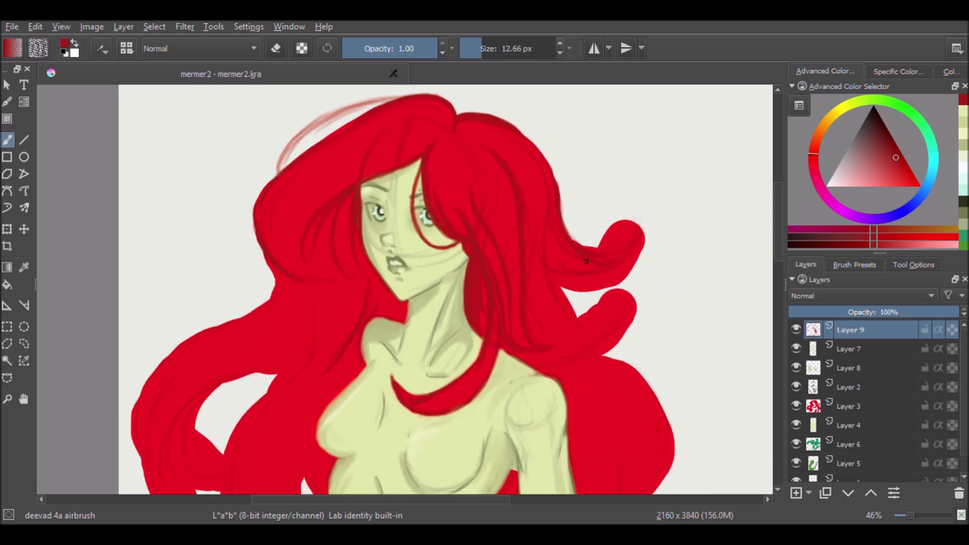
{"action": "mouse_move", "coordinate": [632, 214]}
{"action": "left_mouse_down"}
{"action": "mouse_move", "coordinate": [637, 223]}
{"action": "mouse_move", "coordinate": [364, 197]}
{"action": "left_mouse_up"}
{"action": "mouse_move", "coordinate": [330, 169]}
{"action": "left_mouse_down"}
{"action": "mouse_move", "coordinate": [357, 207]}
{"action": "mouse_move", "coordinate": [366, 193]}
{"action": "left_mouse_up"}
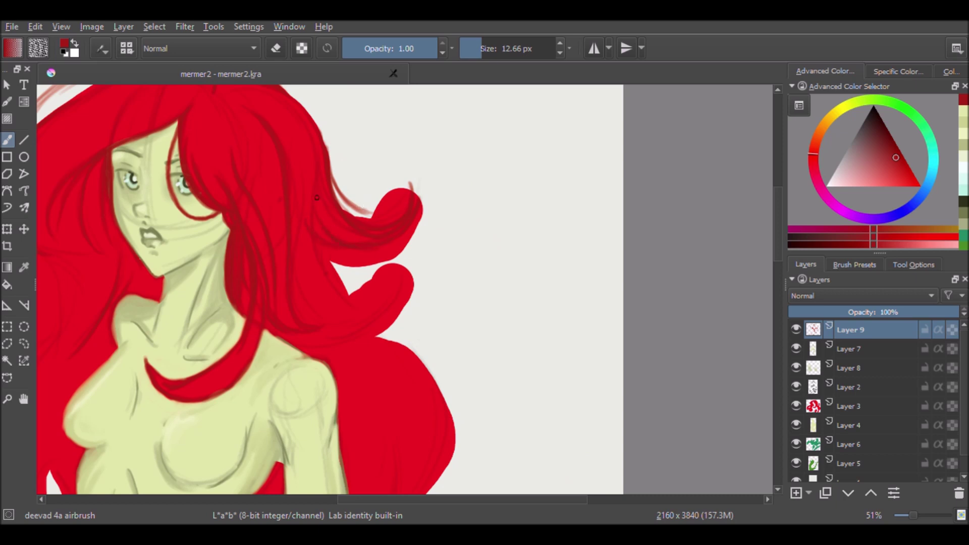
Shift the view toward the lower figure and darken the hair's right edge
{"action": "mouse_move", "coordinate": [316, 158]}
{"action": "left_mouse_down"}
{"action": "mouse_move", "coordinate": [428, 200]}
{"action": "mouse_move", "coordinate": [425, 263]}
{"action": "mouse_move", "coordinate": [342, 254]}
{"action": "left_mouse_up"}
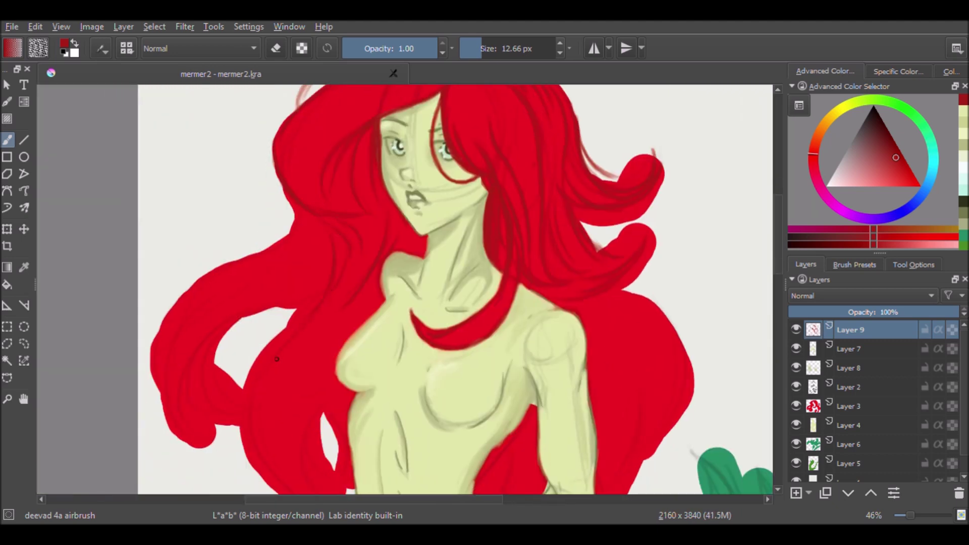
{"action": "mouse_move", "coordinate": [281, 332]}
{"action": "left_mouse_down"}
{"action": "mouse_move", "coordinate": [573, 428]}
{"action": "mouse_move", "coordinate": [600, 321]}
{"action": "left_mouse_up"}
{"action": "left_click_drag", "start_coordinate": [603, 376], "coordinate": [585, 406]}
{"action": "scroll", "coordinate": [567, 282], "scroll_direction": "down", "scroll_amount": 2}
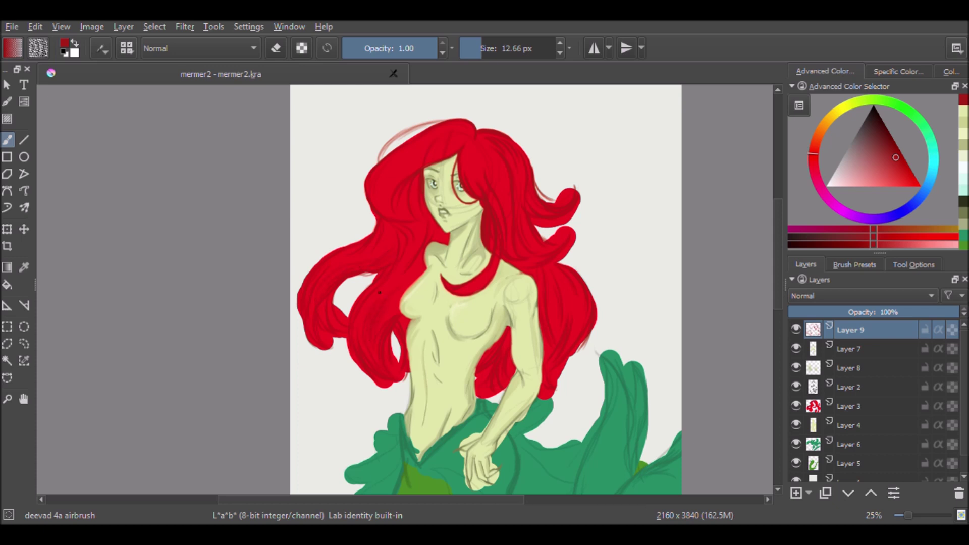
Widen the left hair edge, adjust the red shade and enlarge the brush to about 27 px
{"action": "left_click_drag", "start_coordinate": [374, 164], "coordinate": [364, 194]}
{"action": "left_click_drag", "start_coordinate": [394, 190], "coordinate": [488, 163]}
{"action": "left_click_drag", "start_coordinate": [889, 174], "coordinate": [889, 167]}
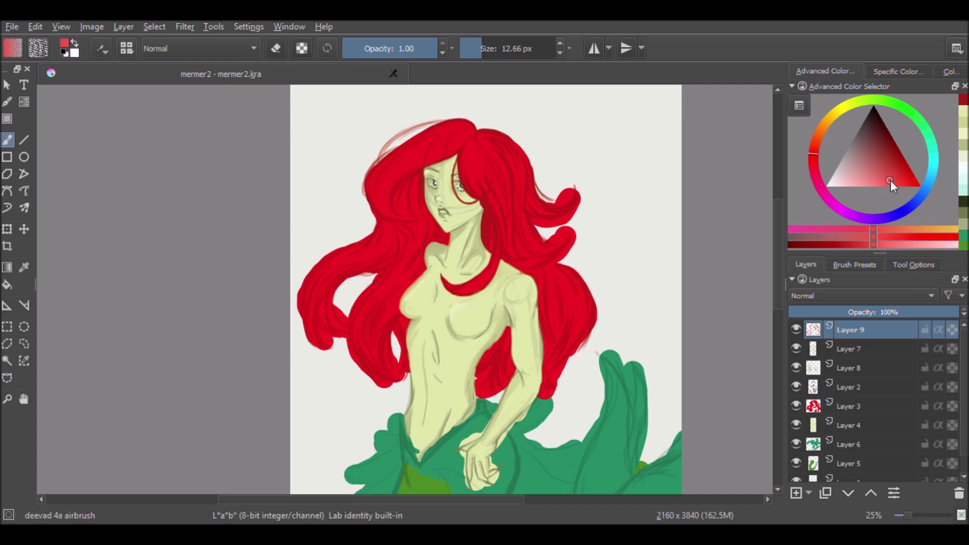
{"action": "left_click", "coordinate": [488, 49]}
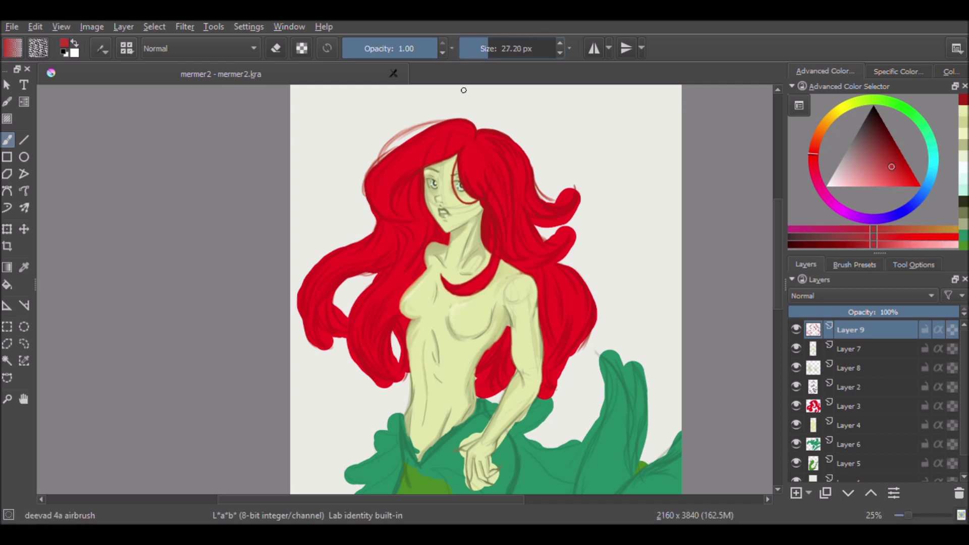
{"action": "left_click", "coordinate": [876, 185]}
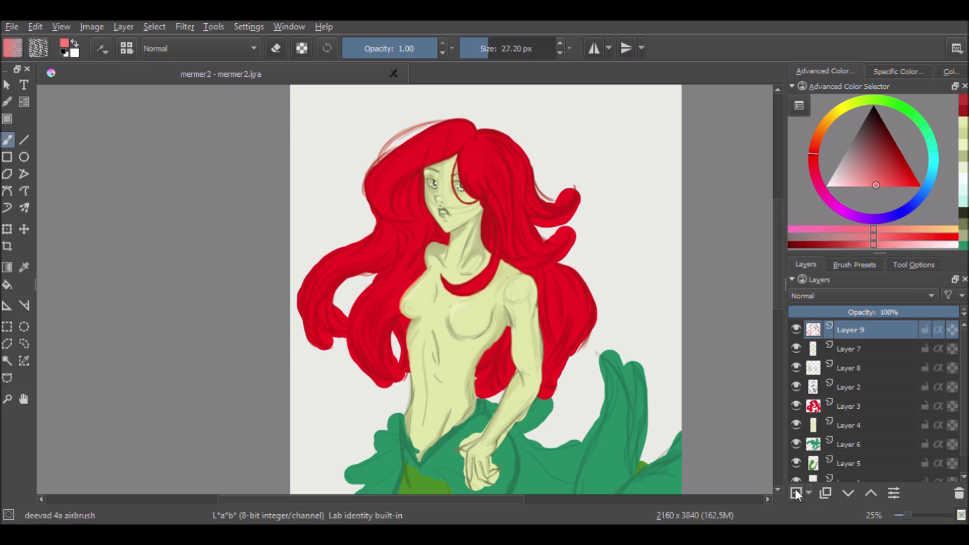
On a new layer, airbrush a slightly deeper sampled red into the upper-right hair
{"action": "left_click", "coordinate": [796, 493]}
{"action": "left_click", "coordinate": [887, 185]}
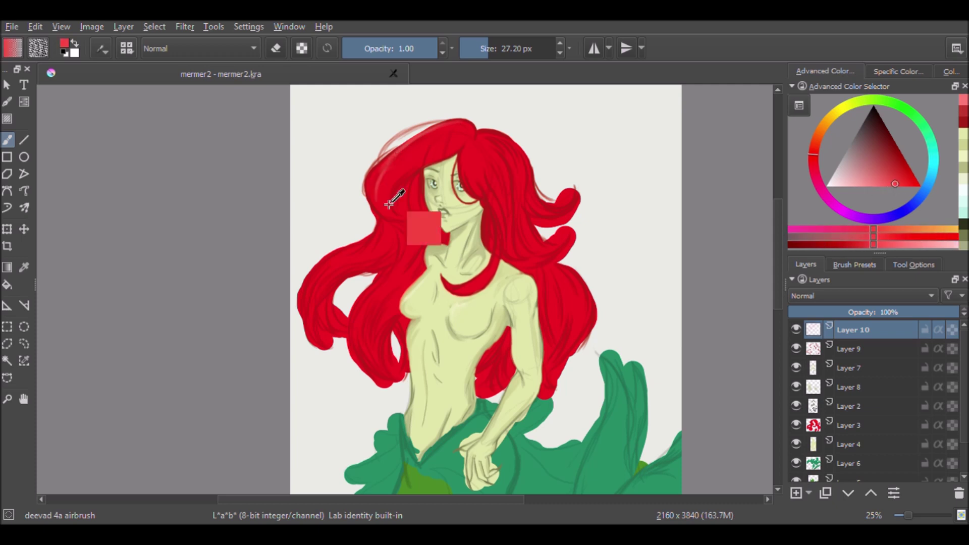
{"action": "left_click", "coordinate": [421, 181], "text": "ctrl"}
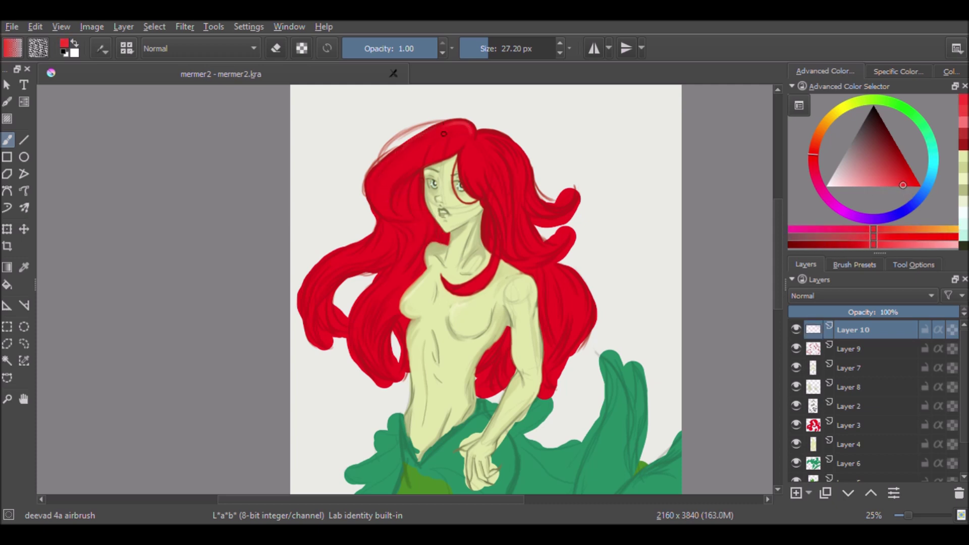
{"action": "left_click_drag", "start_coordinate": [512, 161], "coordinate": [497, 227]}
{"action": "left_click_drag", "start_coordinate": [527, 147], "coordinate": [540, 236]}
Airbrush red over the left hair outline and edges and repaint the right hair edge
{"action": "left_click_drag", "start_coordinate": [371, 176], "coordinate": [380, 231]}
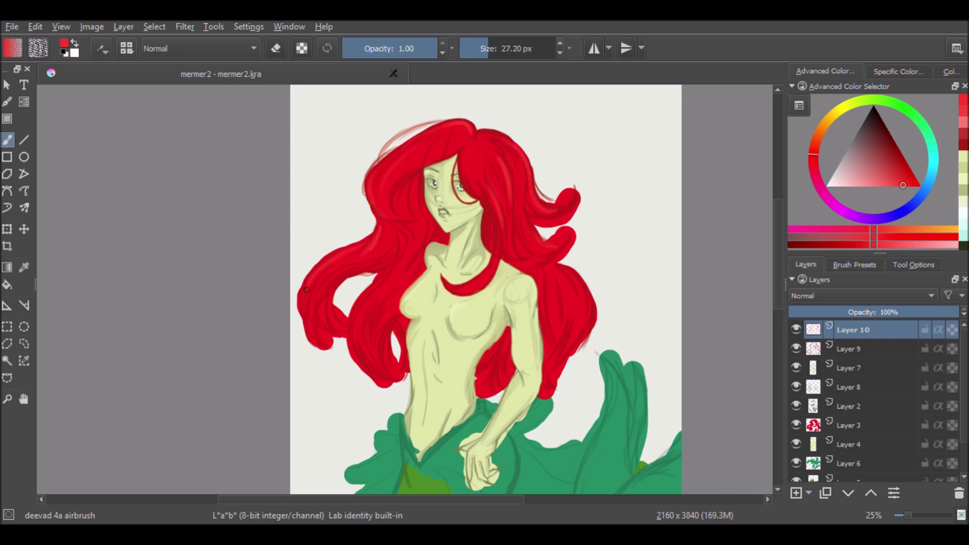
{"action": "left_click_drag", "start_coordinate": [380, 285], "coordinate": [364, 309]}
{"action": "mouse_move", "coordinate": [575, 268]}
{"action": "left_mouse_down"}
{"action": "mouse_move", "coordinate": [588, 305]}
{"action": "mouse_move", "coordinate": [563, 350]}
{"action": "left_mouse_up"}
{"action": "left_click_drag", "start_coordinate": [359, 313], "coordinate": [317, 286]}
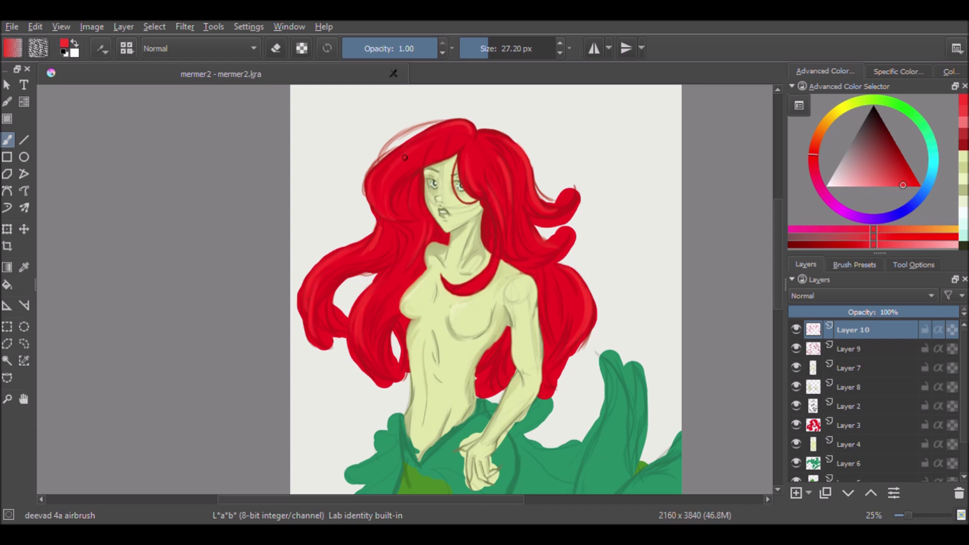
Choose a darker, more saturated red and zoom in on the hair and face
{"action": "left_click_drag", "start_coordinate": [904, 185], "coordinate": [910, 186]}
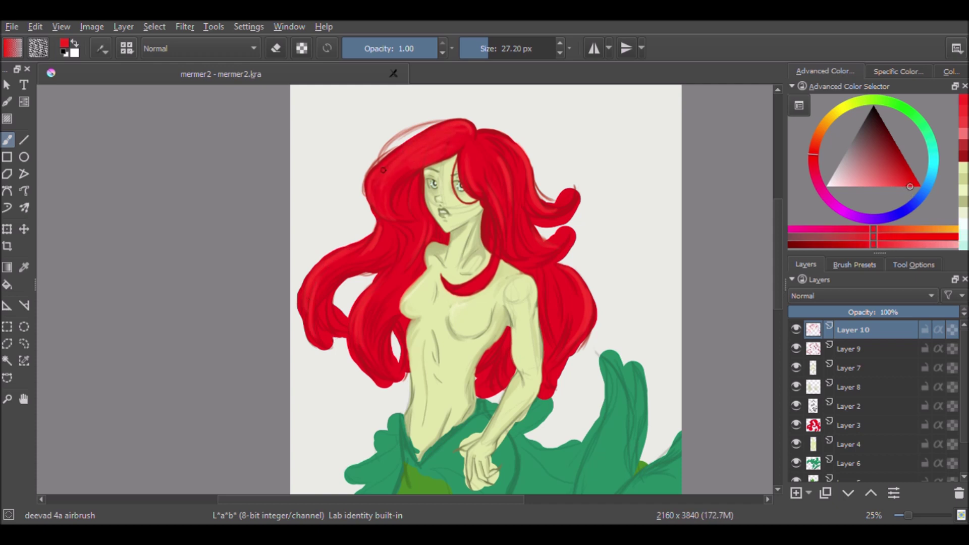
{"action": "scroll", "coordinate": [541, 341], "scroll_direction": "down", "scroll_amount": 1}
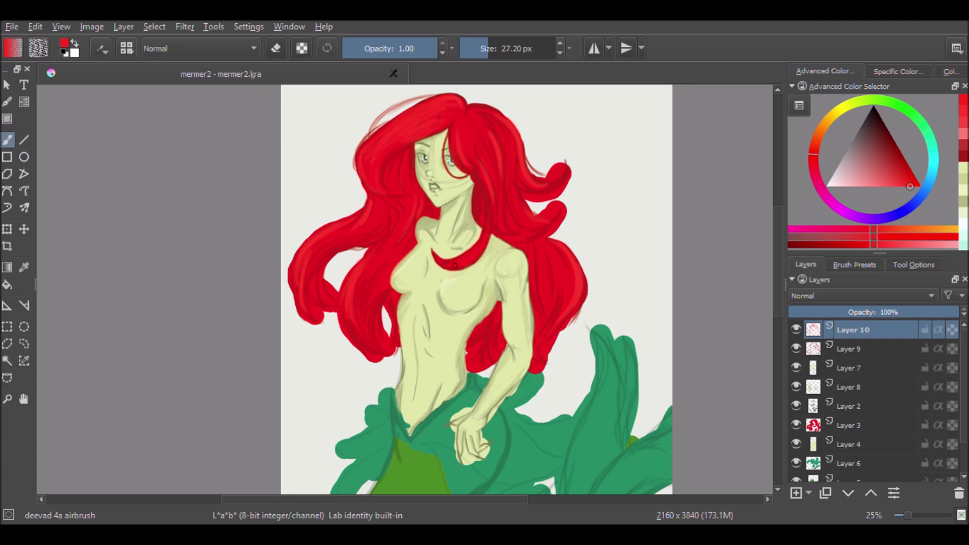
{"action": "left_click", "coordinate": [883, 186]}
{"action": "left_click", "coordinate": [490, 238], "text": "ctrl"}
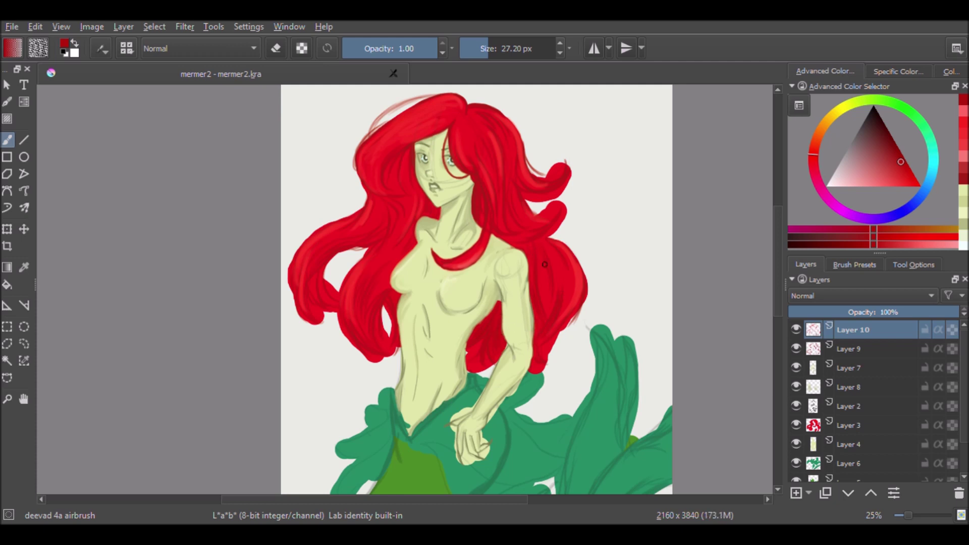
{"action": "key", "text": "plus"}
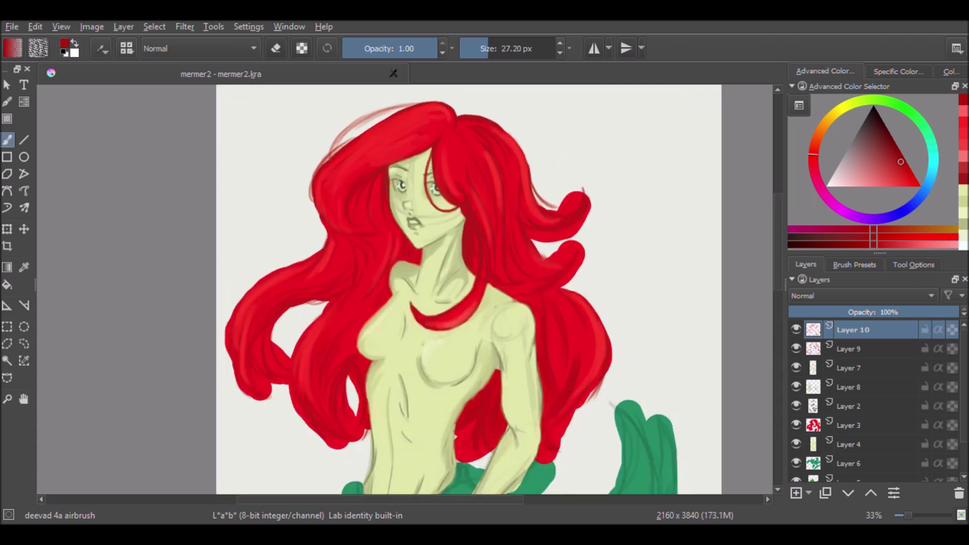
{"action": "key", "text": "plus"}
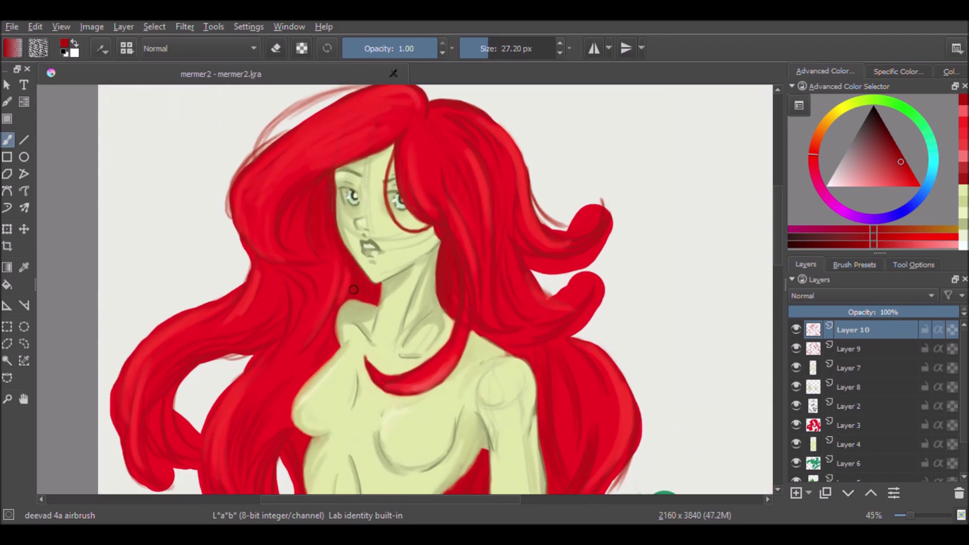
{"action": "scroll", "coordinate": [312, 321], "scroll_direction": "down", "scroll_amount": 5}
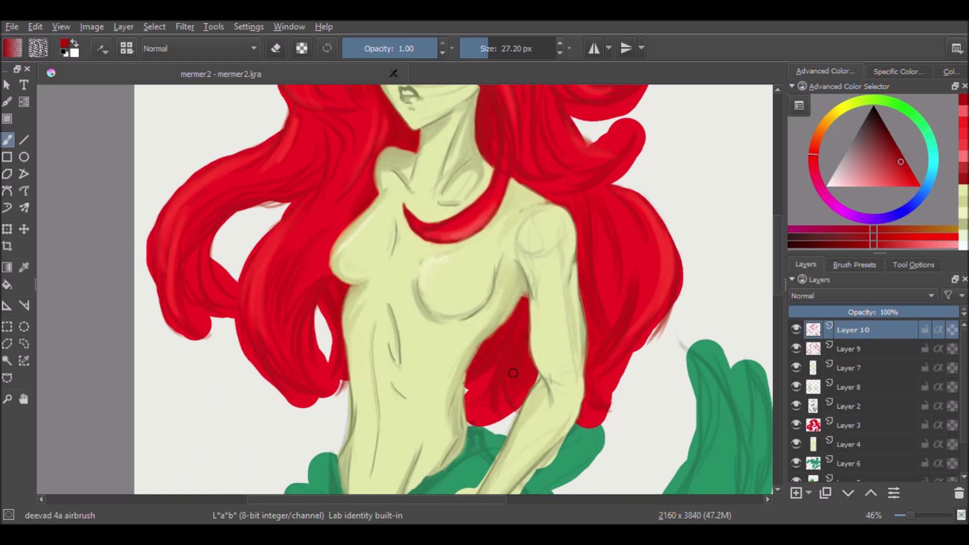
{"action": "scroll", "coordinate": [656, 441], "scroll_direction": "up", "scroll_amount": 3}
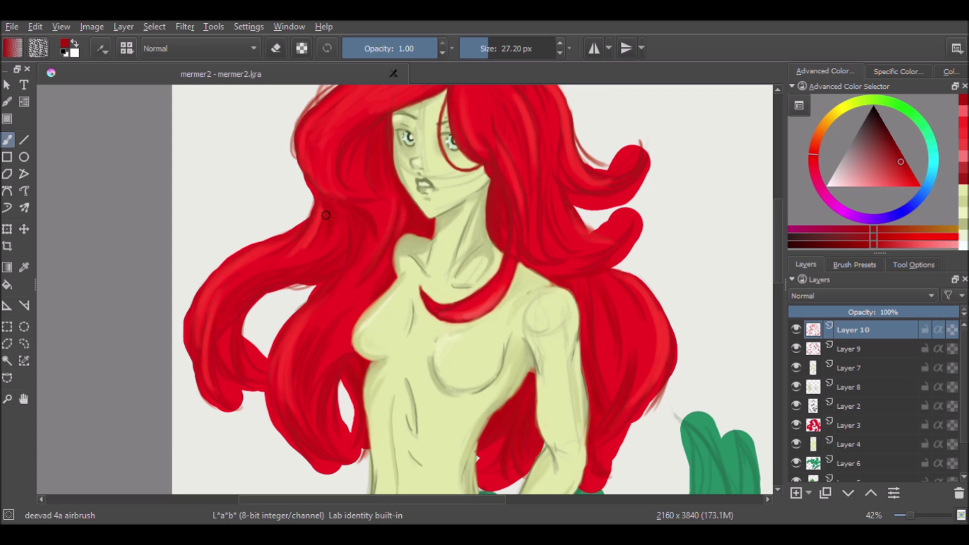
{"action": "scroll", "coordinate": [199, 353], "scroll_direction": "up", "scroll_amount": 1}
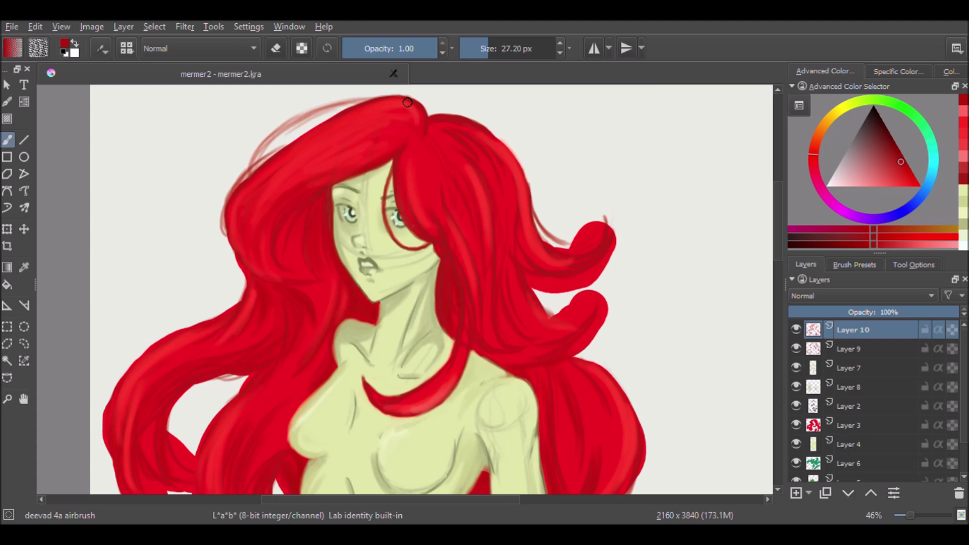
With a smaller brush and saturated red, paint a thin strand over the forehead
{"action": "left_click_drag", "start_coordinate": [479, 135], "coordinate": [510, 175]}
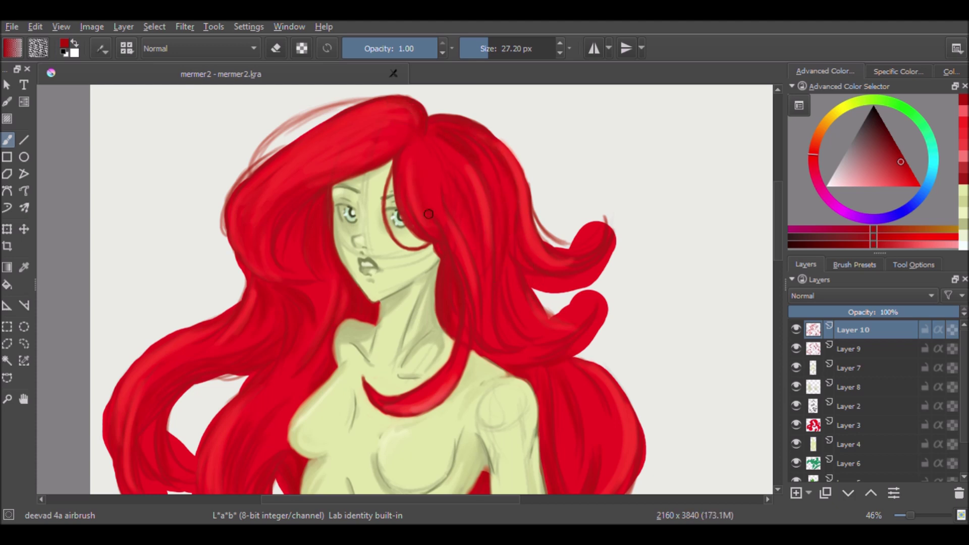
{"action": "left_click", "coordinate": [439, 232], "text": "ctrl"}
{"action": "key", "text": "bracketleft"}
{"action": "key", "text": "bracketleft"}
{"action": "key", "text": "bracketleft"}
{"action": "left_click_drag", "start_coordinate": [484, 126], "coordinate": [535, 174]}
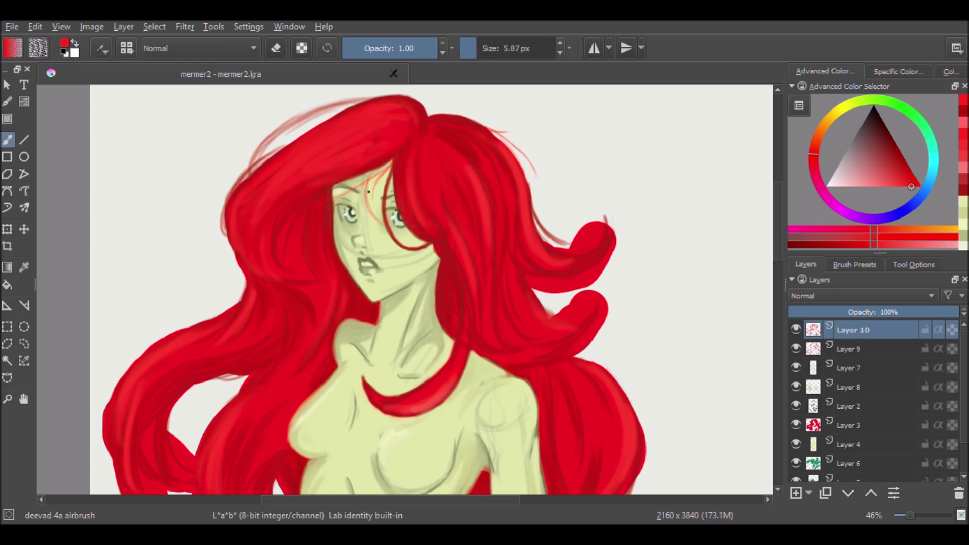
{"action": "left_click_drag", "start_coordinate": [398, 216], "coordinate": [398, 205]}
Zoom around the face and figure, then select the red hair layer, Layer 3
{"action": "left_click", "coordinate": [914, 182]}
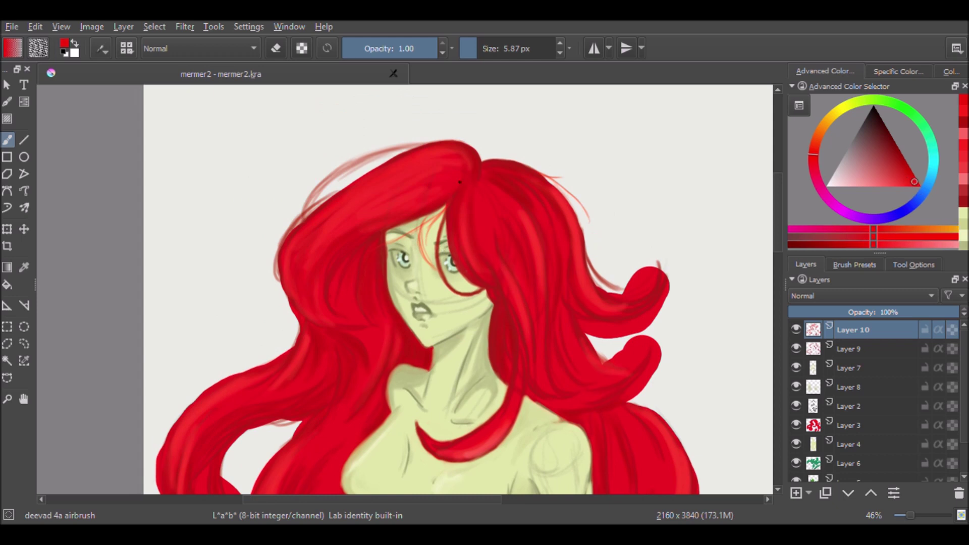
{"action": "scroll", "coordinate": [404, 288], "scroll_direction": "up", "scroll_amount": 2}
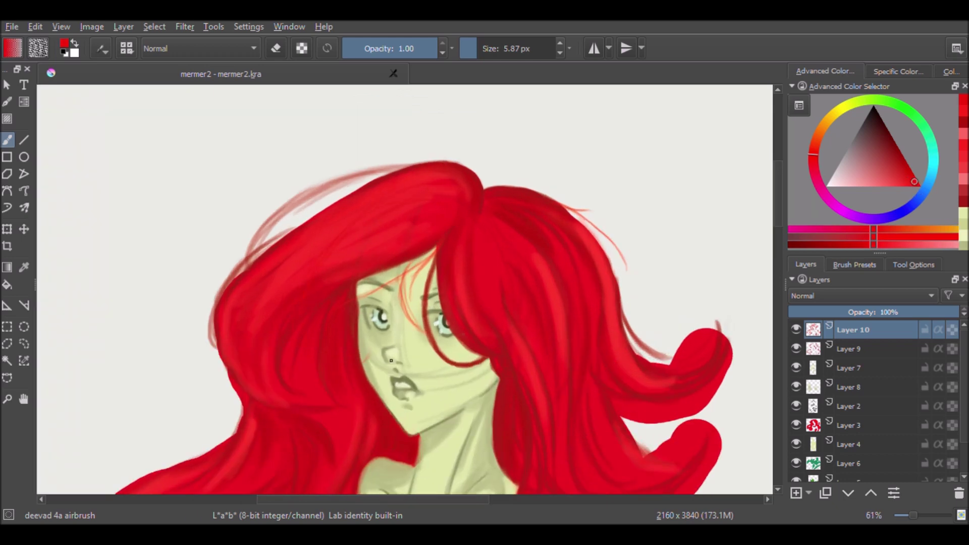
{"action": "left_click_drag", "start_coordinate": [391, 361], "coordinate": [443, 146]}
{"action": "scroll", "coordinate": [465, 314], "scroll_direction": "down", "scroll_amount": 3}
{"action": "scroll", "coordinate": [465, 314], "scroll_direction": "up", "scroll_amount": 2}
{"action": "scroll", "coordinate": [544, 333], "scroll_direction": "down", "scroll_amount": 1}
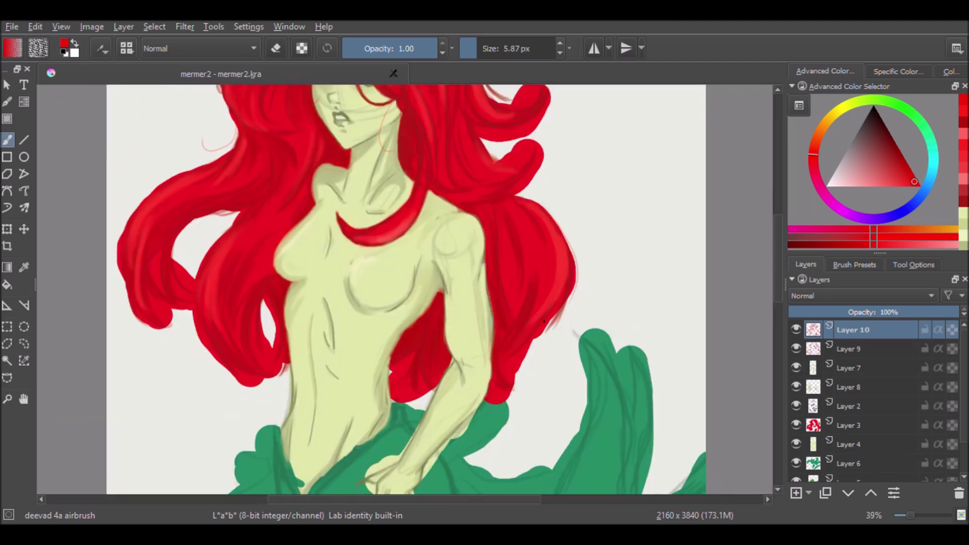
{"action": "scroll", "coordinate": [303, 293], "scroll_direction": "up", "scroll_amount": 2}
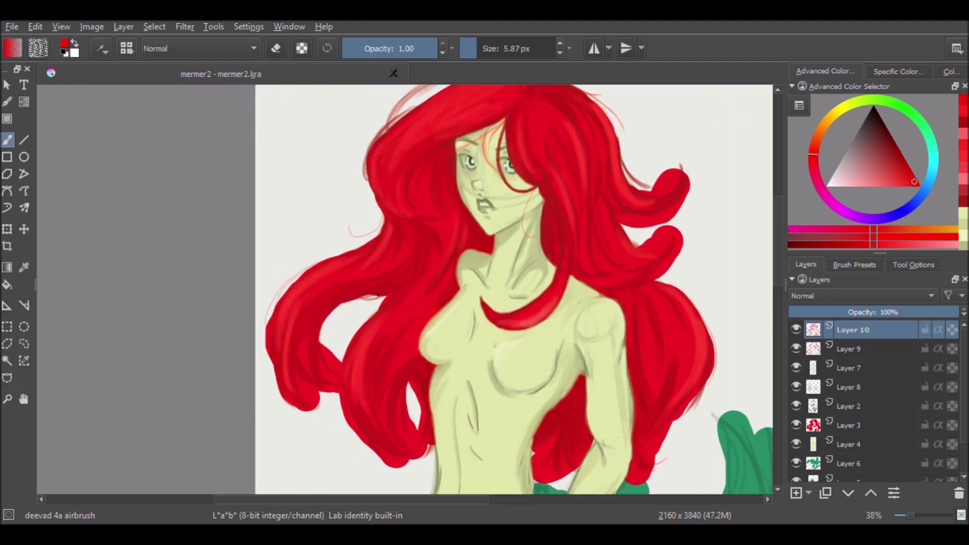
{"action": "scroll", "coordinate": [375, 397], "scroll_direction": "down", "scroll_amount": 1}
{"action": "scroll", "coordinate": [539, 315], "scroll_direction": "up", "scroll_amount": 1}
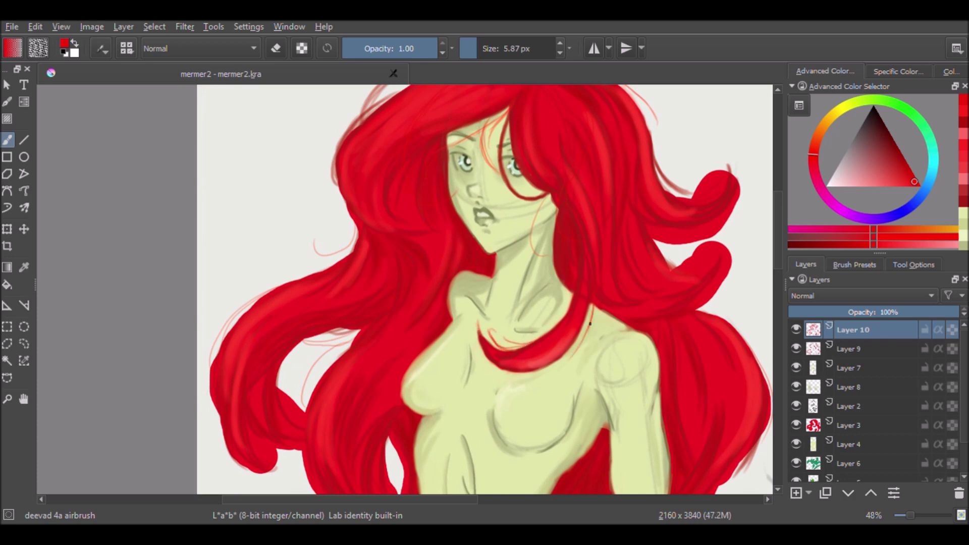
{"action": "scroll", "coordinate": [530, 192], "scroll_direction": "up", "scroll_amount": 1}
{"action": "scroll", "coordinate": [519, 201], "scroll_direction": "down", "scroll_amount": 2}
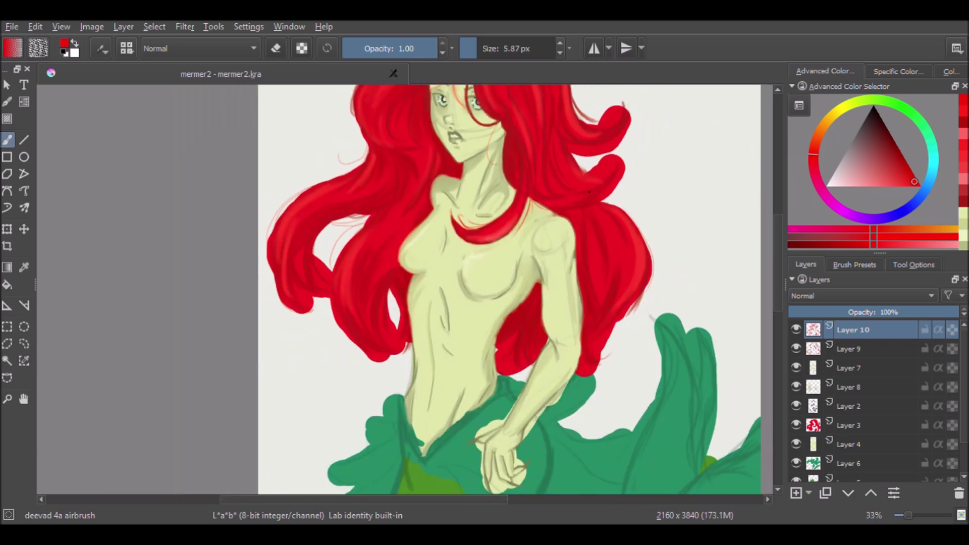
{"action": "scroll", "coordinate": [589, 192], "scroll_direction": "up", "scroll_amount": 1}
{"action": "left_click", "coordinate": [850, 425]}
{"action": "scroll", "coordinate": [553, 227], "scroll_direction": "up", "scroll_amount": 2}
With the eraser, carve the red blob into a pointed tip and trim the right edge
{"action": "key", "text": "e"}
{"action": "left_click_drag", "start_coordinate": [554, 228], "coordinate": [575, 259]}
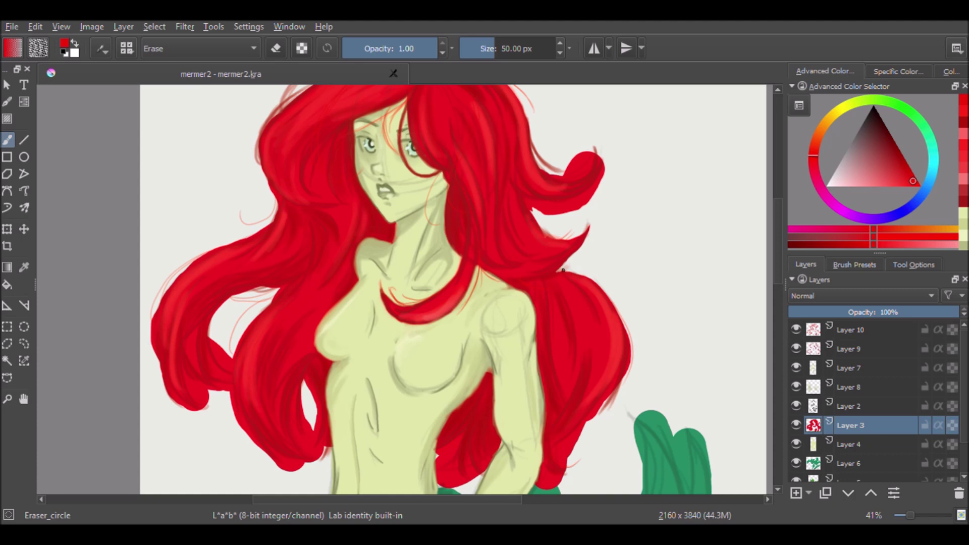
{"action": "mouse_move", "coordinate": [627, 320]}
{"action": "left_mouse_down"}
{"action": "mouse_move", "coordinate": [615, 392]}
{"action": "mouse_move", "coordinate": [578, 290]}
{"action": "left_mouse_up"}
{"action": "mouse_move", "coordinate": [536, 385]}
{"action": "left_mouse_down"}
{"action": "mouse_move", "coordinate": [568, 250]}
{"action": "mouse_move", "coordinate": [497, 356]}
{"action": "left_mouse_up"}
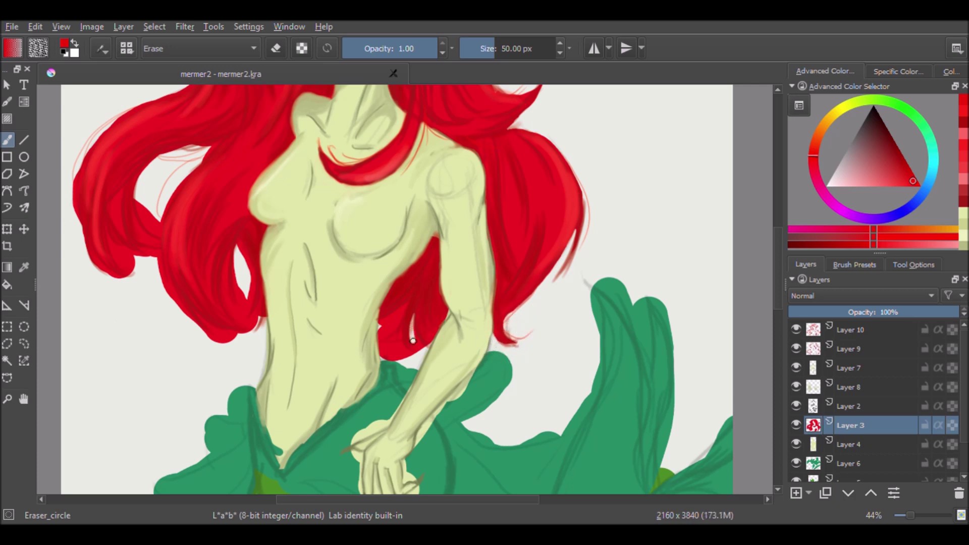
Erase a gap beside the waist, cut thin strands, and taper the lower-left lock
{"action": "mouse_move", "coordinate": [402, 307]}
{"action": "left_mouse_down"}
{"action": "mouse_move", "coordinate": [385, 329]}
{"action": "mouse_move", "coordinate": [391, 348]}
{"action": "mouse_move", "coordinate": [402, 335]}
{"action": "left_mouse_up"}
{"action": "scroll", "coordinate": [682, 386], "scroll_direction": "up", "scroll_amount": 2}
{"action": "mouse_move", "coordinate": [468, 263]}
{"action": "left_mouse_down"}
{"action": "mouse_move", "coordinate": [477, 335]}
{"action": "mouse_move", "coordinate": [471, 257]}
{"action": "mouse_move", "coordinate": [470, 315]}
{"action": "left_mouse_up"}
{"action": "mouse_move", "coordinate": [473, 272]}
{"action": "left_mouse_down"}
{"action": "mouse_move", "coordinate": [482, 353]}
{"action": "mouse_move", "coordinate": [499, 365]}
{"action": "mouse_move", "coordinate": [487, 336]}
{"action": "mouse_move", "coordinate": [488, 348]}
{"action": "left_mouse_up"}
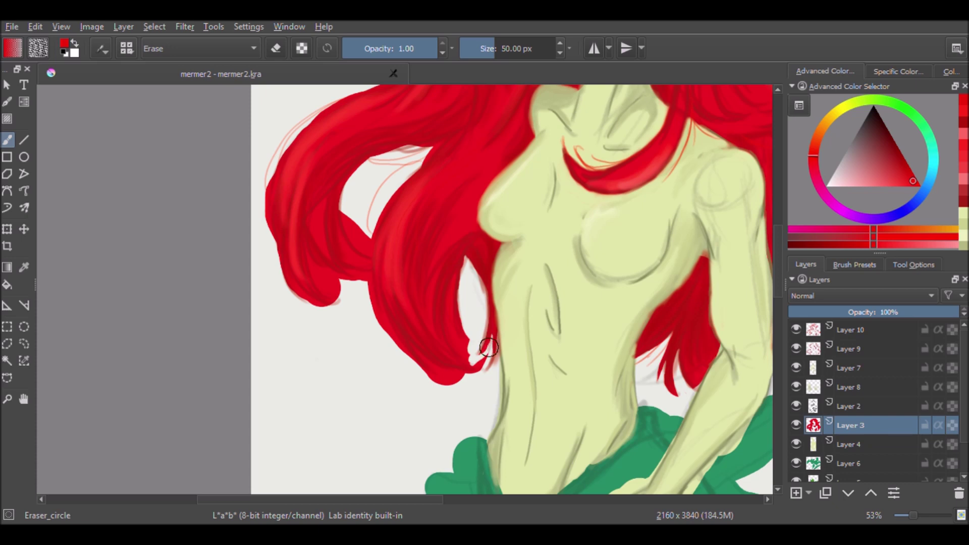
{"action": "left_click_drag", "start_coordinate": [455, 279], "coordinate": [481, 330]}
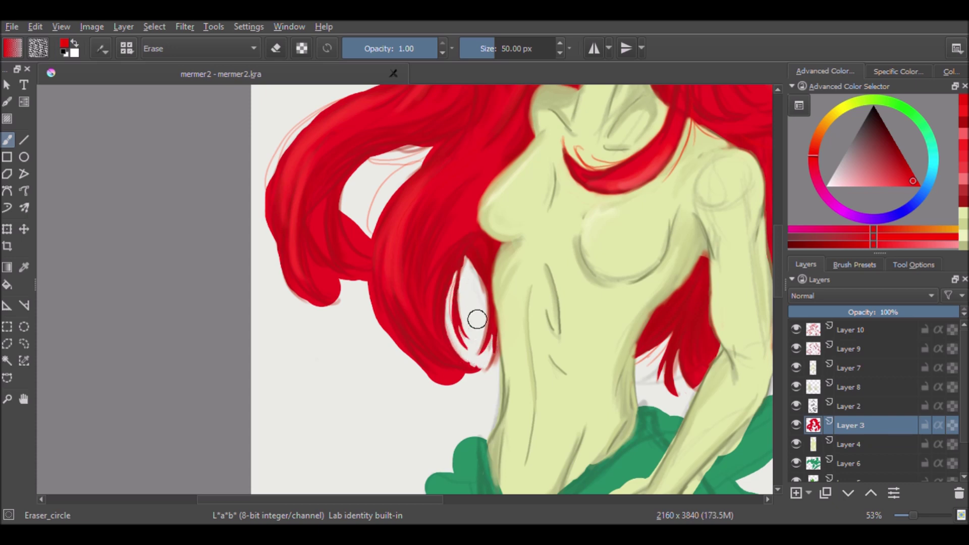
{"action": "mouse_move", "coordinate": [417, 350]}
{"action": "left_mouse_down"}
{"action": "mouse_move", "coordinate": [467, 386]}
{"action": "mouse_move", "coordinate": [412, 344]}
{"action": "left_mouse_up"}
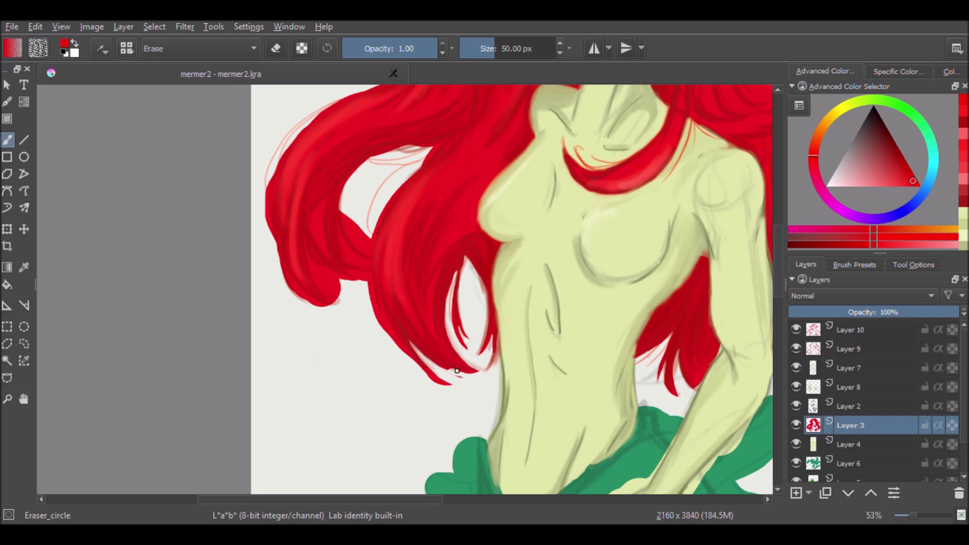
{"action": "mouse_move", "coordinate": [366, 266]}
{"action": "left_mouse_down"}
{"action": "mouse_move", "coordinate": [378, 323]}
{"action": "mouse_move", "coordinate": [429, 368]}
{"action": "mouse_move", "coordinate": [455, 375]}
{"action": "left_mouse_up"}
Remove red bridging between locks and thin the large lock's left edge
{"action": "scroll", "coordinate": [455, 375], "scroll_direction": "up", "scroll_amount": 2}
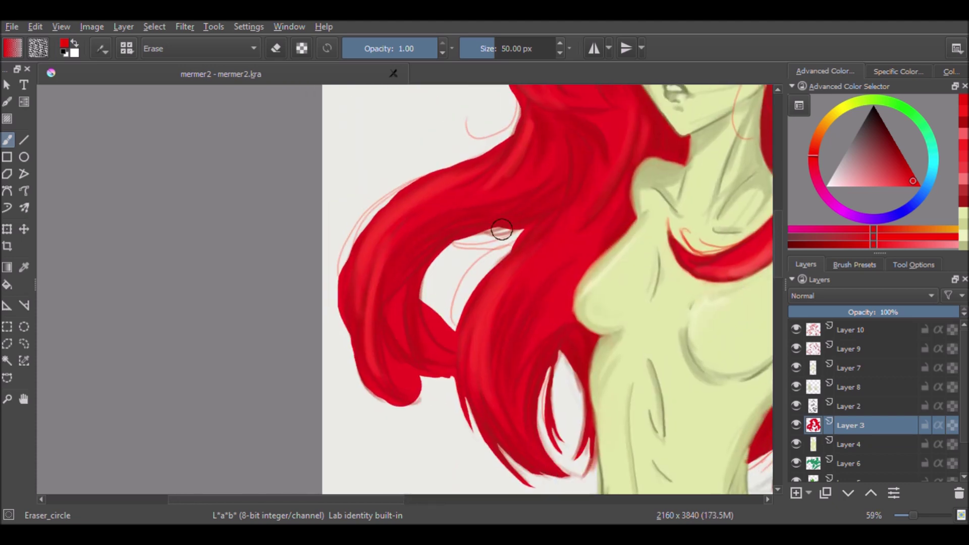
{"action": "left_click_drag", "start_coordinate": [529, 222], "coordinate": [519, 237]}
{"action": "mouse_move", "coordinate": [424, 296]}
{"action": "left_mouse_down"}
{"action": "mouse_move", "coordinate": [448, 342]}
{"action": "mouse_move", "coordinate": [448, 318]}
{"action": "mouse_move", "coordinate": [436, 368]}
{"action": "mouse_move", "coordinate": [454, 371]}
{"action": "mouse_move", "coordinate": [405, 367]}
{"action": "left_mouse_up"}
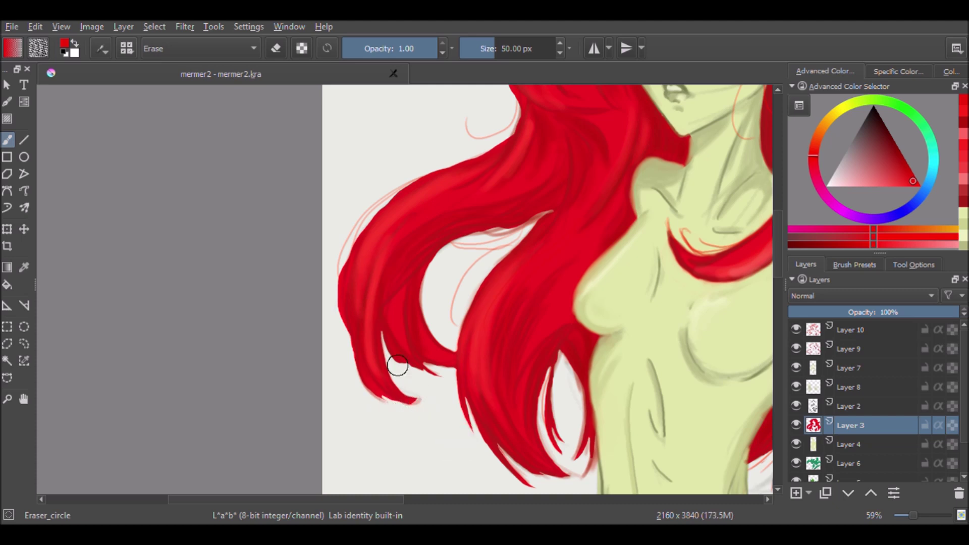
{"action": "left_click_drag", "start_coordinate": [339, 266], "coordinate": [345, 338]}
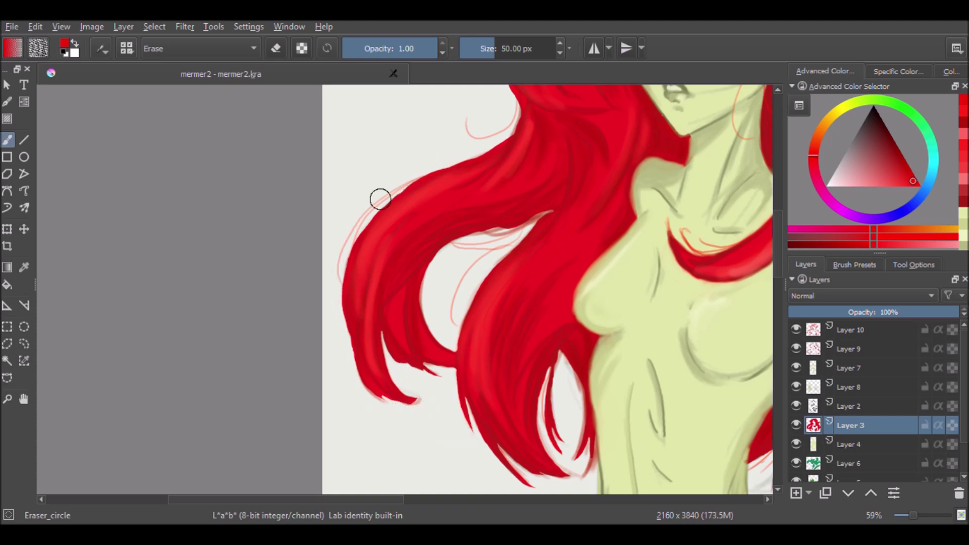
{"action": "key", "text": "slash"}
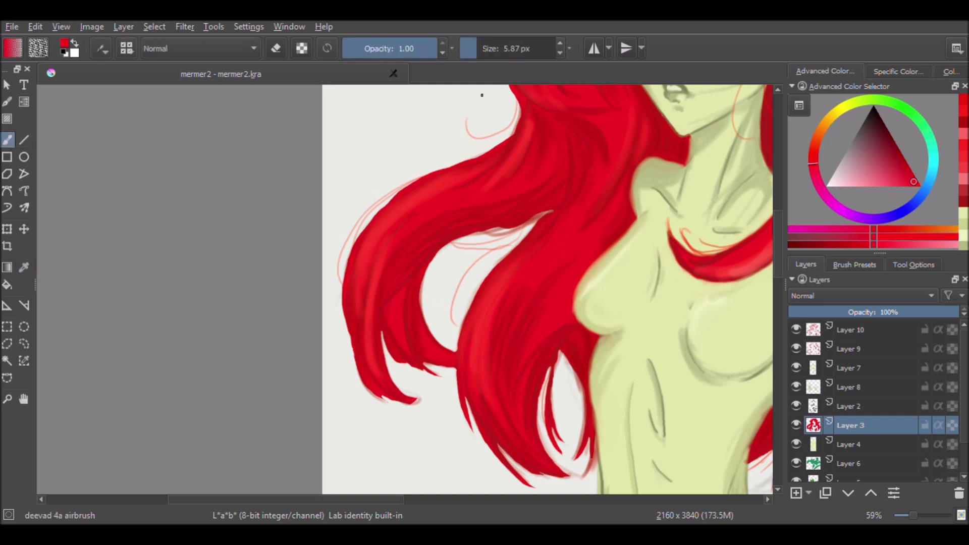
Airbrush red along the upper-left hair edge to fill it out smoothly
{"action": "left_click_drag", "start_coordinate": [405, 193], "coordinate": [353, 247]}
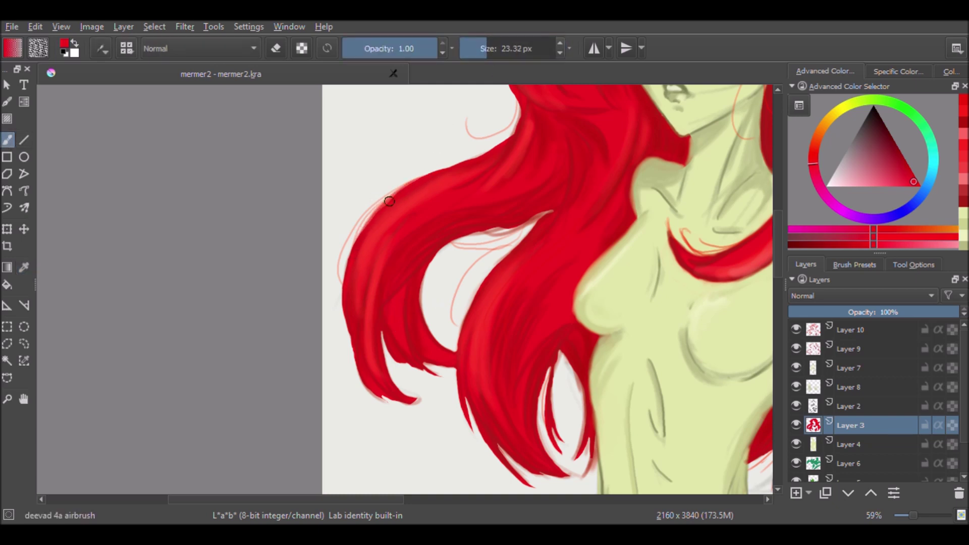
{"action": "mouse_move", "coordinate": [394, 201]}
{"action": "left_mouse_down"}
{"action": "mouse_move", "coordinate": [357, 240]}
{"action": "mouse_move", "coordinate": [398, 192]}
{"action": "left_mouse_up"}
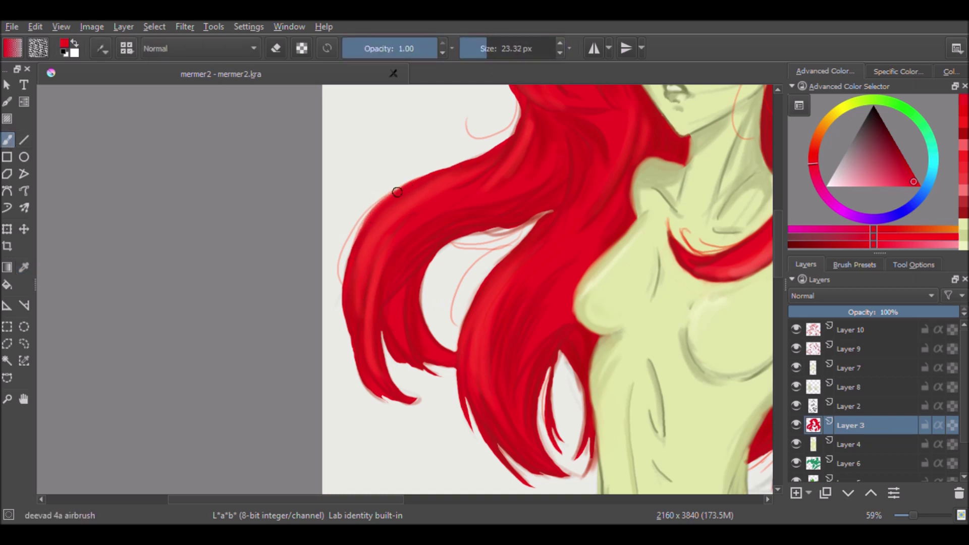
{"action": "scroll", "coordinate": [404, 242], "scroll_direction": "up", "scroll_amount": 3}
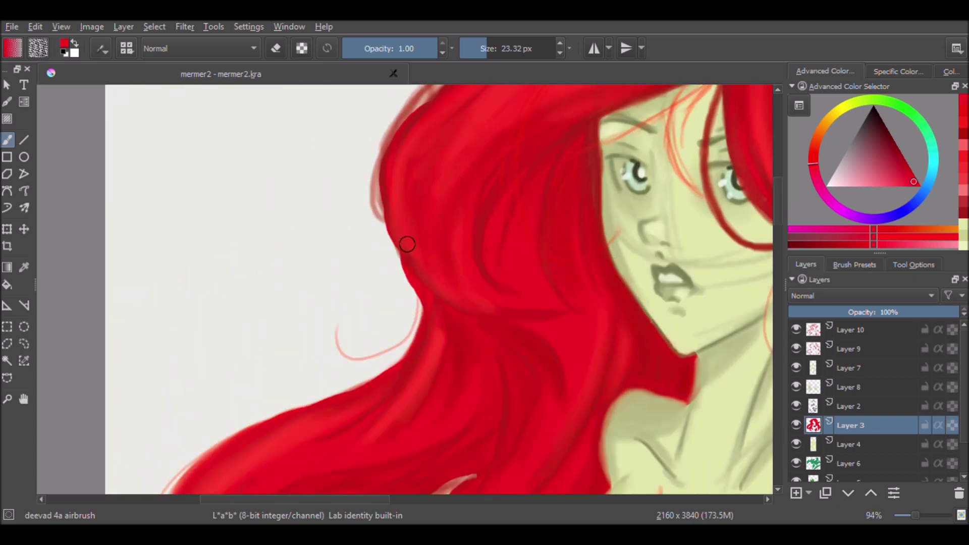
{"action": "scroll", "coordinate": [496, 145], "scroll_direction": "up", "scroll_amount": 2}
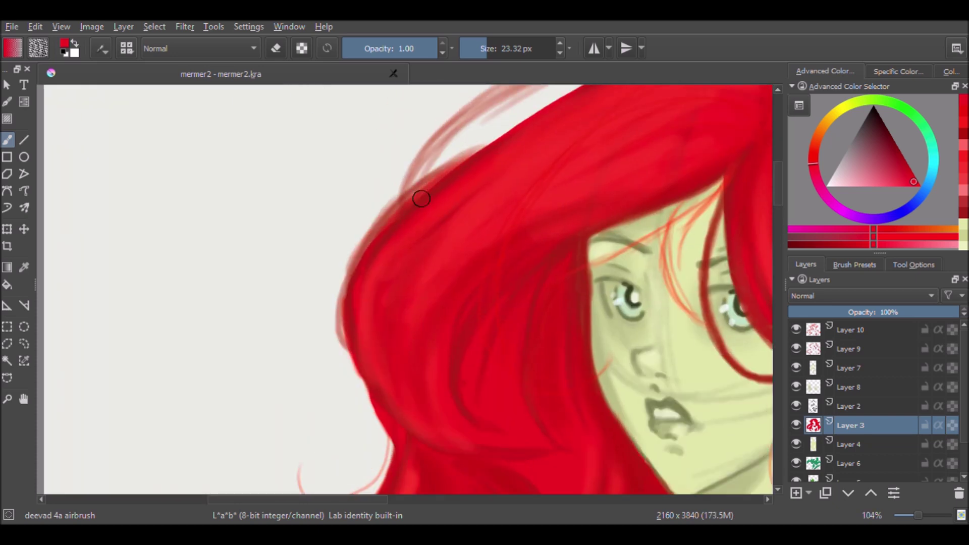
{"action": "scroll", "coordinate": [566, 409], "scroll_direction": "down", "scroll_amount": 2}
{"action": "scroll", "coordinate": [476, 303], "scroll_direction": "down", "scroll_amount": 2}
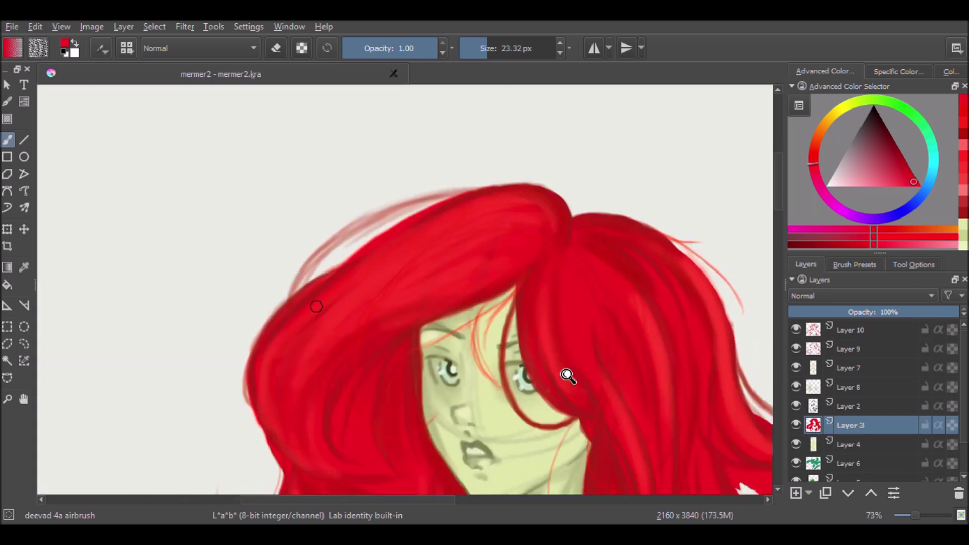
{"action": "scroll", "coordinate": [566, 372], "scroll_direction": "down", "scroll_amount": 1}
{"action": "scroll", "coordinate": [498, 139], "scroll_direction": "up", "scroll_amount": 2}
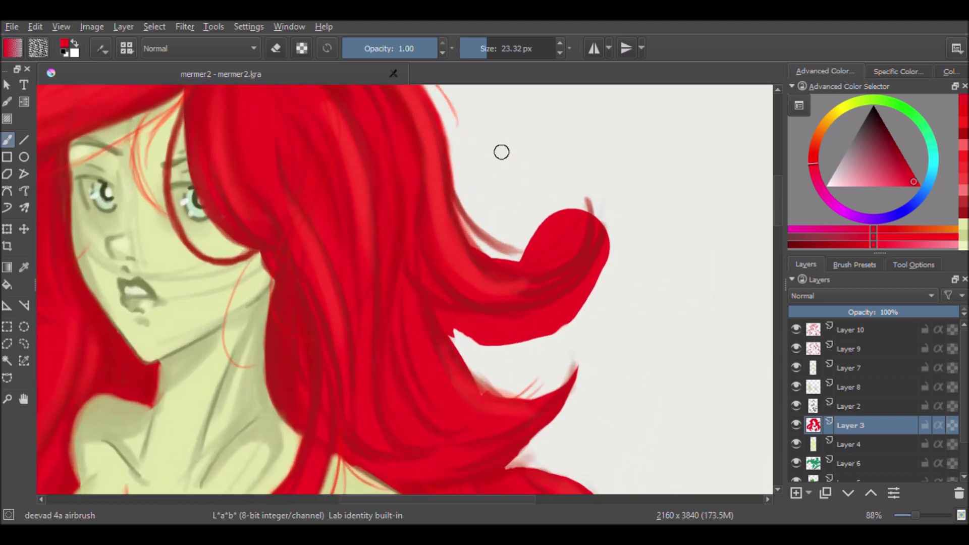
{"action": "scroll", "coordinate": [501, 151], "scroll_direction": "up", "scroll_amount": 2}
Erase the hair curl's lower and right edges and top notch, then repaint its lower edge red
{"action": "key", "text": "e"}
{"action": "left_click_drag", "start_coordinate": [379, 309], "coordinate": [498, 342]}
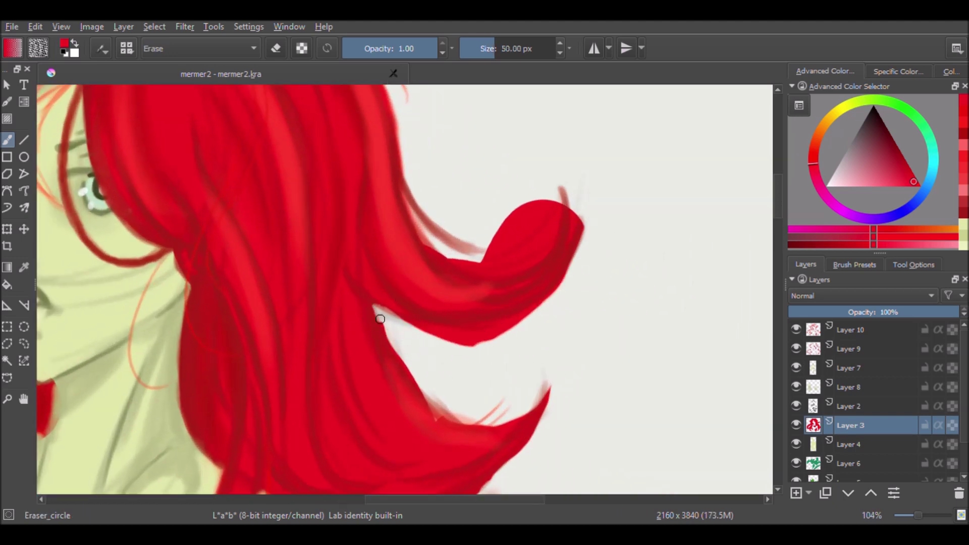
{"action": "key", "text": "e"}
{"action": "key", "text": "e"}
{"action": "mouse_move", "coordinate": [411, 336]}
{"action": "left_mouse_down"}
{"action": "mouse_move", "coordinate": [537, 320]}
{"action": "mouse_move", "coordinate": [576, 223]}
{"action": "mouse_move", "coordinate": [541, 216]}
{"action": "mouse_move", "coordinate": [502, 262]}
{"action": "left_mouse_up"}
{"action": "left_click", "coordinate": [548, 205]}
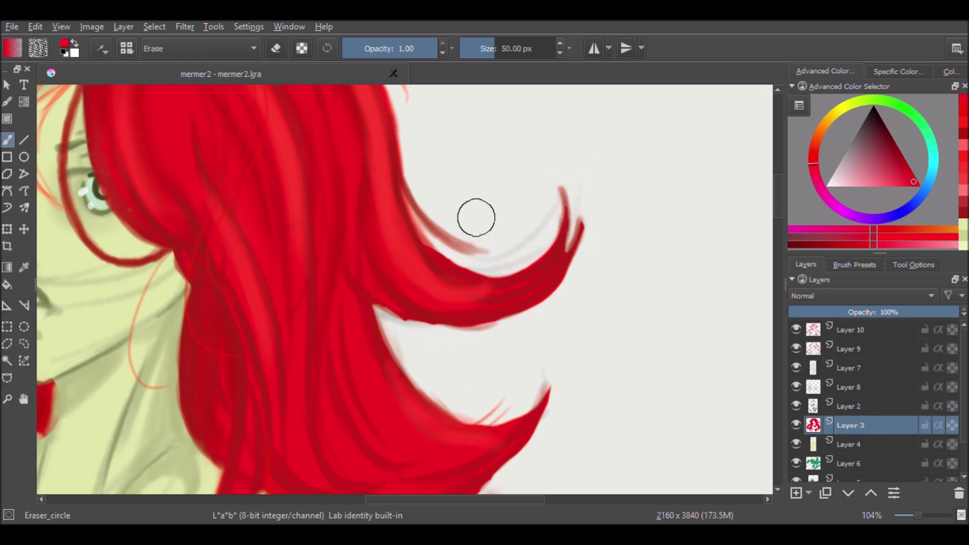
{"action": "key", "text": "e"}
{"action": "left_click_drag", "start_coordinate": [411, 313], "coordinate": [504, 323]}
With a smaller brush, thicken and extend the upper curl tips and add red to the lower curl
{"action": "key", "text": "bracketleft"}
{"action": "key", "text": "bracketleft"}
{"action": "key", "text": "bracketleft"}
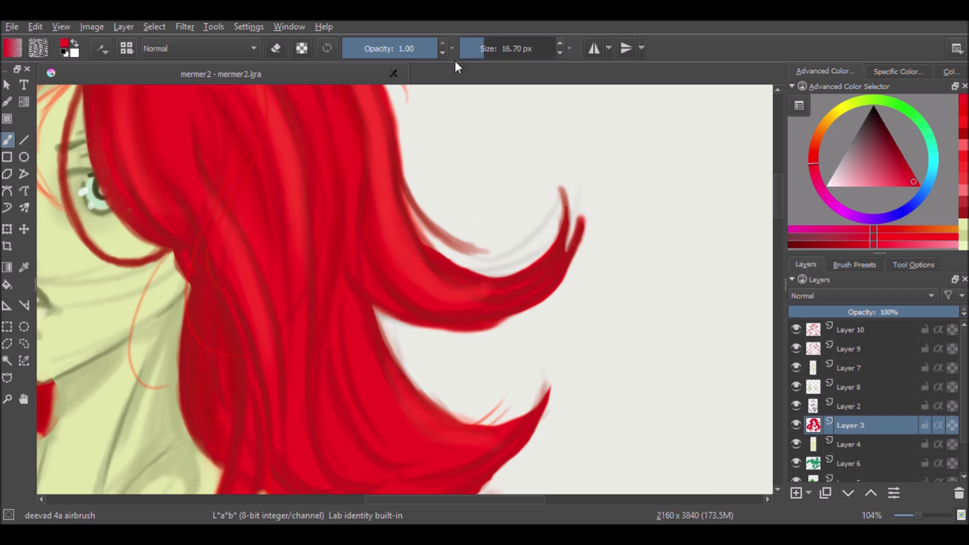
{"action": "left_click_drag", "start_coordinate": [580, 212], "coordinate": [565, 267]}
{"action": "left_click_drag", "start_coordinate": [560, 189], "coordinate": [568, 222]}
{"action": "scroll", "coordinate": [433, 250], "scroll_direction": "down", "scroll_amount": 2}
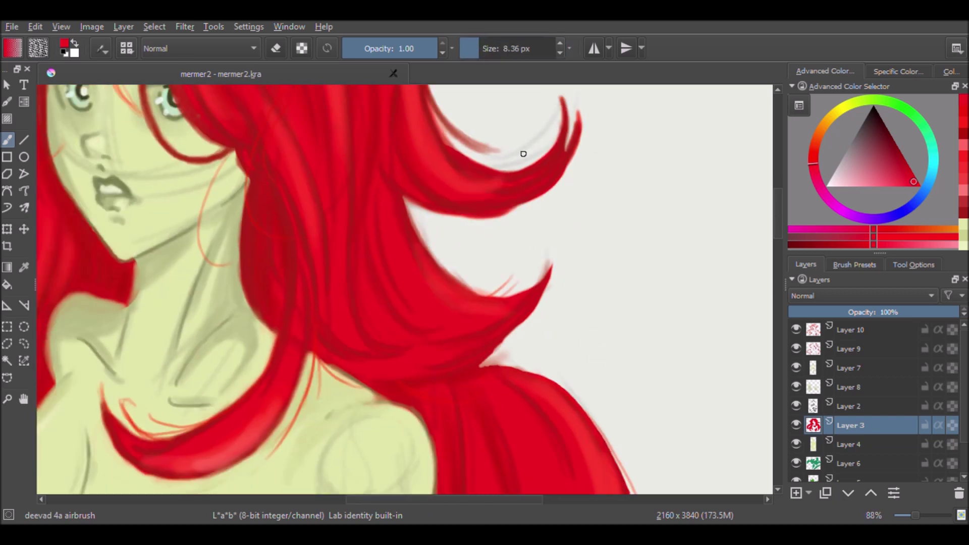
{"action": "mouse_move", "coordinate": [446, 275]}
{"action": "left_mouse_down"}
{"action": "mouse_move", "coordinate": [505, 293]}
{"action": "mouse_move", "coordinate": [462, 288]}
{"action": "left_mouse_up"}
{"action": "scroll", "coordinate": [464, 282], "scroll_direction": "down", "scroll_amount": 3}
{"action": "key", "text": "bracketright"}
{"action": "key", "text": "bracketright"}
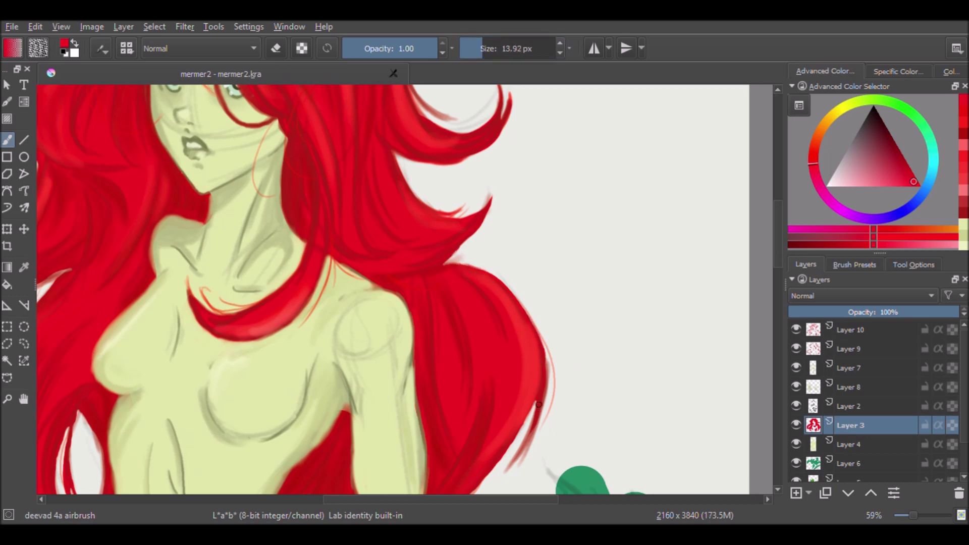
{"action": "scroll", "coordinate": [535, 434], "scroll_direction": "down", "scroll_amount": 1}
{"action": "scroll", "coordinate": [581, 456], "scroll_direction": "down", "scroll_amount": 1}
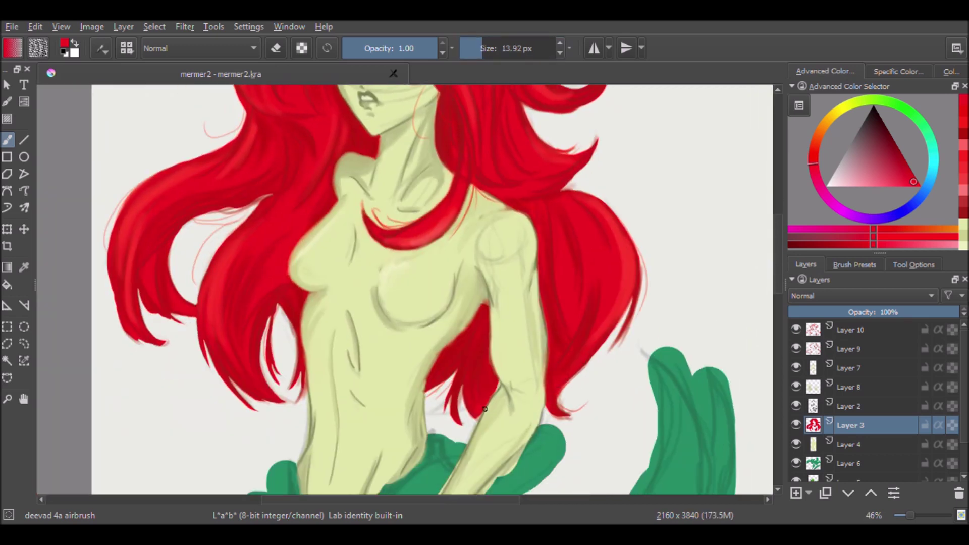
Bring the face and hair into view and move to the layer below for erasing
{"action": "left_click_drag", "start_coordinate": [495, 388], "coordinate": [593, 390]}
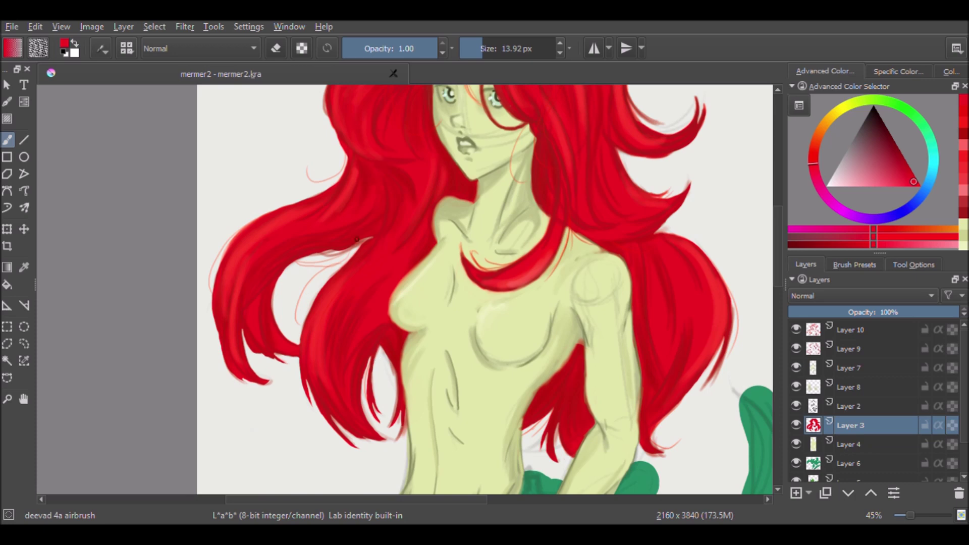
{"action": "scroll", "coordinate": [370, 233], "scroll_direction": "down", "scroll_amount": 3}
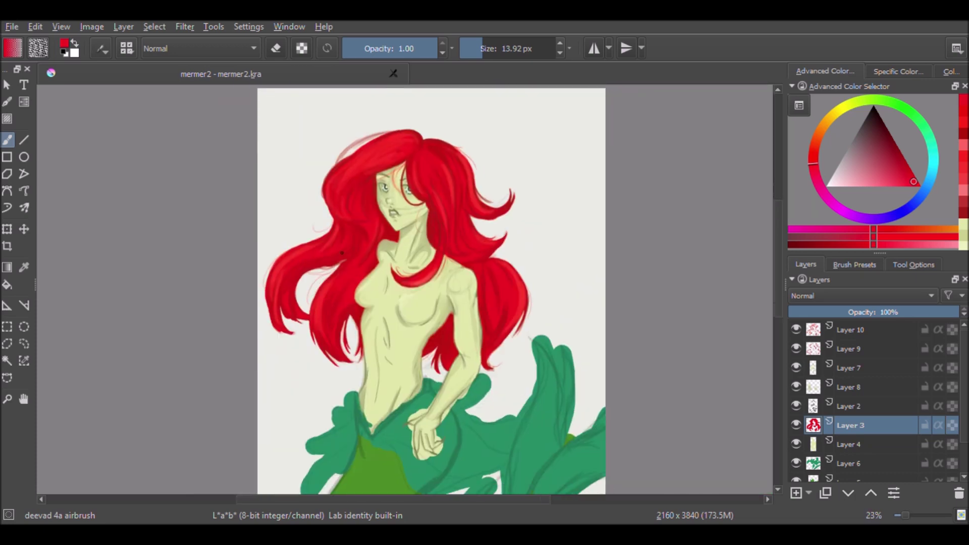
{"action": "scroll", "coordinate": [612, 417], "scroll_direction": "up", "scroll_amount": 1}
{"action": "key", "text": "Page_Down"}
{"action": "scroll", "coordinate": [441, 303], "scroll_direction": "up", "scroll_amount": 2}
{"action": "key", "text": "e"}
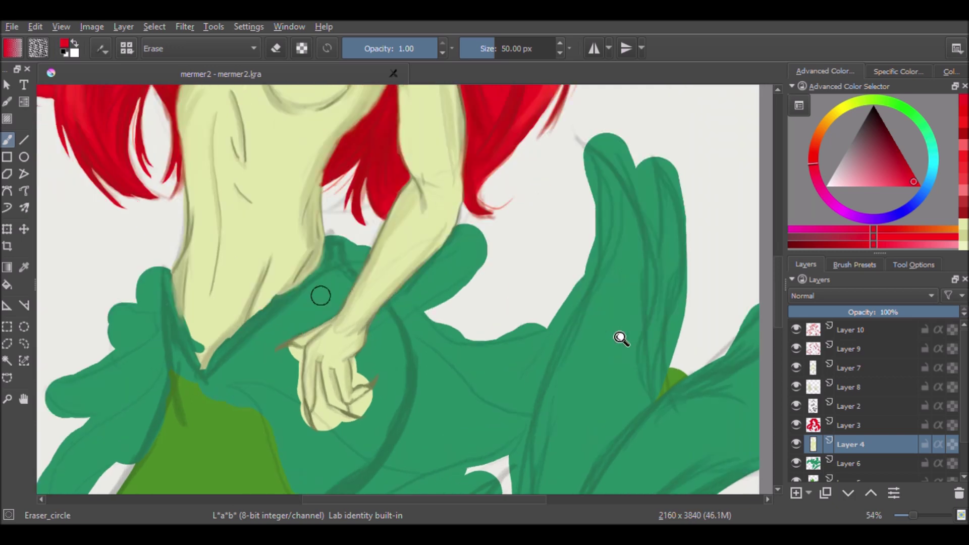
Erase the bulging knuckle, skin between the fingers, and the bulge on the hand's left
{"action": "scroll", "coordinate": [362, 320], "scroll_direction": "up", "scroll_amount": 2}
{"action": "mouse_move", "coordinate": [355, 318]}
{"action": "left_mouse_down"}
{"action": "mouse_move", "coordinate": [384, 361]}
{"action": "mouse_move", "coordinate": [358, 379]}
{"action": "mouse_move", "coordinate": [373, 386]}
{"action": "left_mouse_up"}
{"action": "mouse_move", "coordinate": [318, 336]}
{"action": "left_mouse_down"}
{"action": "mouse_move", "coordinate": [313, 396]}
{"action": "mouse_move", "coordinate": [355, 393]}
{"action": "mouse_move", "coordinate": [320, 380]}
{"action": "mouse_move", "coordinate": [314, 337]}
{"action": "left_mouse_up"}
{"action": "mouse_move", "coordinate": [281, 298]}
{"action": "left_mouse_down"}
{"action": "mouse_move", "coordinate": [290, 310]}
{"action": "mouse_move", "coordinate": [287, 286]}
{"action": "mouse_move", "coordinate": [291, 358]}
{"action": "left_mouse_up"}
Select the fins layer, load its dark green, and begin making it translucent
{"action": "scroll", "coordinate": [344, 241], "scroll_direction": "down", "scroll_amount": 3}
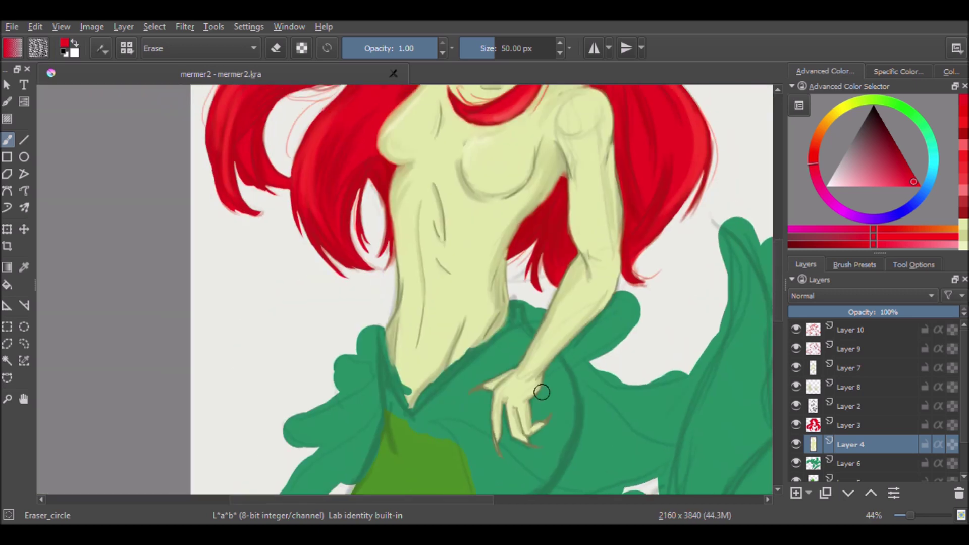
{"action": "scroll", "coordinate": [598, 490], "scroll_direction": "up", "scroll_amount": 4}
{"action": "scroll", "coordinate": [338, 363], "scroll_direction": "down", "scroll_amount": 3}
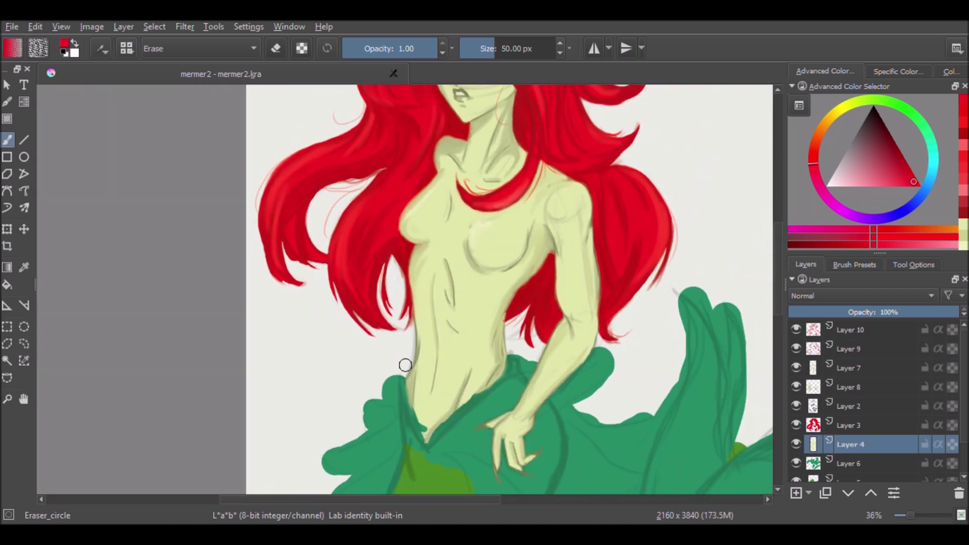
{"action": "scroll", "coordinate": [407, 352], "scroll_direction": "down", "scroll_amount": 3}
{"action": "left_click", "coordinate": [850, 464]}
{"action": "left_click", "coordinate": [876, 313]}
{"action": "scroll", "coordinate": [962, 433], "scroll_direction": "down", "scroll_amount": 1}
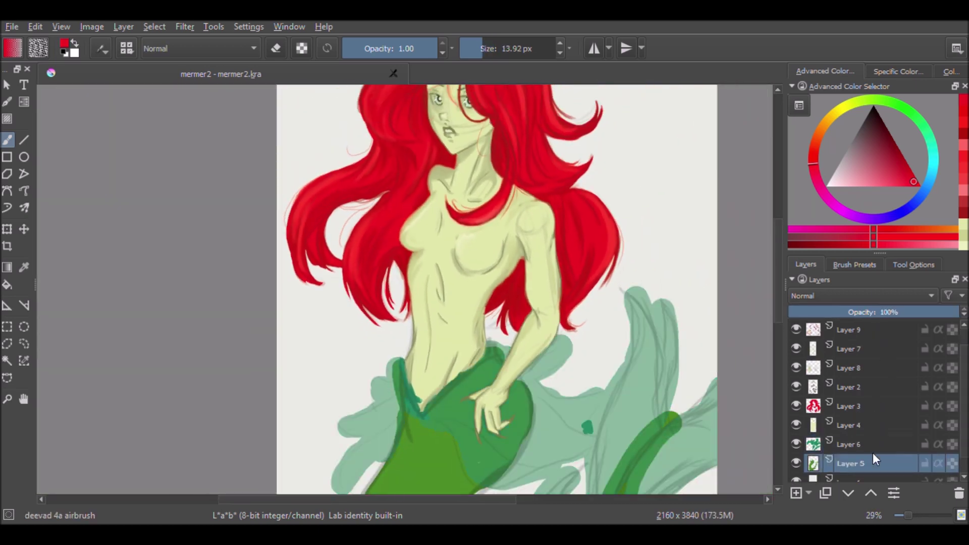
{"action": "left_click", "coordinate": [837, 448]}
{"action": "key", "text": "ctrl+z"}
{"action": "left_click", "coordinate": [535, 418]}
Erase pale green along the upper right fin and near the arm
{"action": "key", "text": "b"}
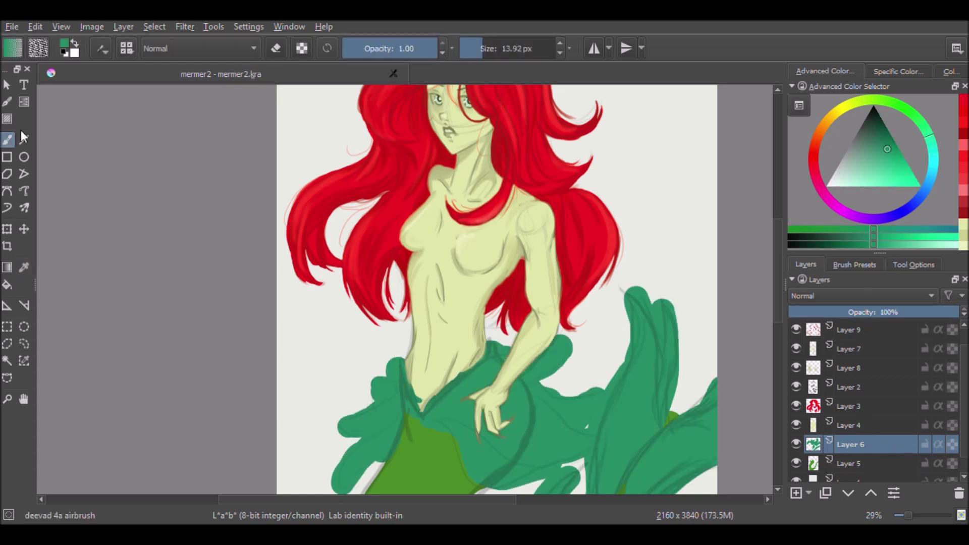
{"action": "scroll", "coordinate": [500, 217], "scroll_direction": "down", "scroll_amount": 3}
{"action": "scroll", "coordinate": [727, 363], "scroll_direction": "up", "scroll_amount": 2}
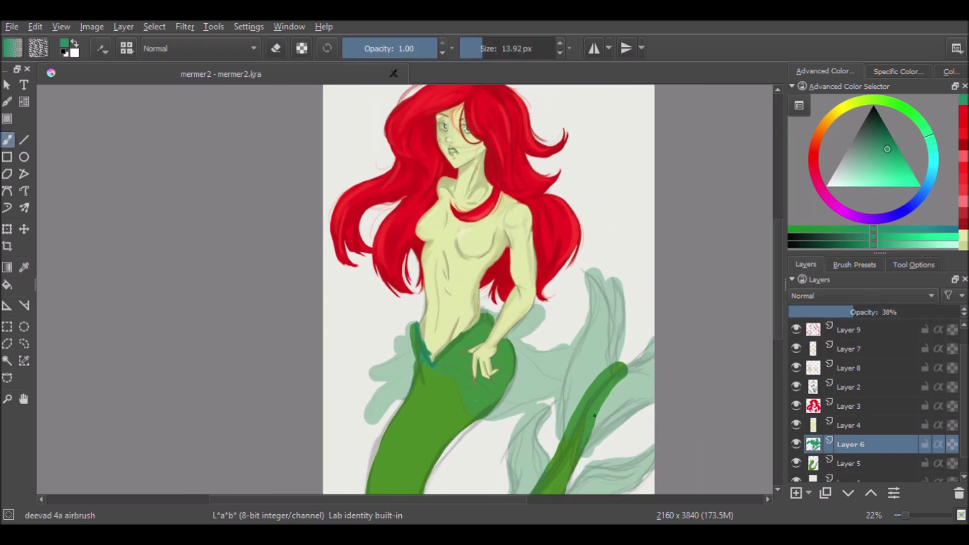
{"action": "scroll", "coordinate": [595, 415], "scroll_direction": "up", "scroll_amount": 2}
{"action": "key", "text": "e"}
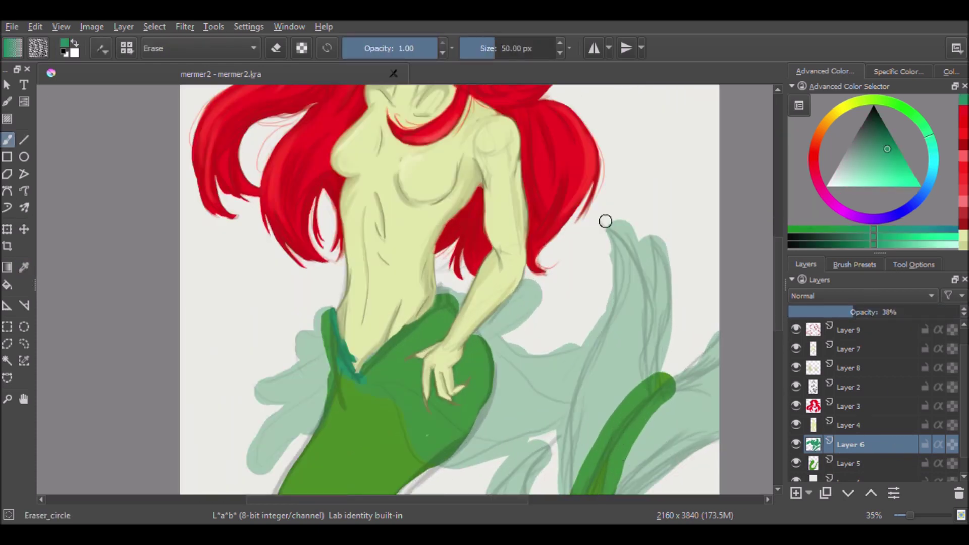
{"action": "mouse_move", "coordinate": [610, 254]}
{"action": "left_mouse_down"}
{"action": "mouse_move", "coordinate": [586, 339]}
{"action": "mouse_move", "coordinate": [511, 331]}
{"action": "mouse_move", "coordinate": [524, 351]}
{"action": "mouse_move", "coordinate": [542, 294]}
{"action": "mouse_move", "coordinate": [509, 275]}
{"action": "left_mouse_up"}
{"action": "mouse_move", "coordinate": [612, 218]}
{"action": "left_mouse_down"}
{"action": "mouse_move", "coordinate": [644, 271]}
{"action": "mouse_move", "coordinate": [640, 250]}
{"action": "mouse_move", "coordinate": [647, 262]}
{"action": "mouse_move", "coordinate": [653, 302]}
{"action": "left_mouse_up"}
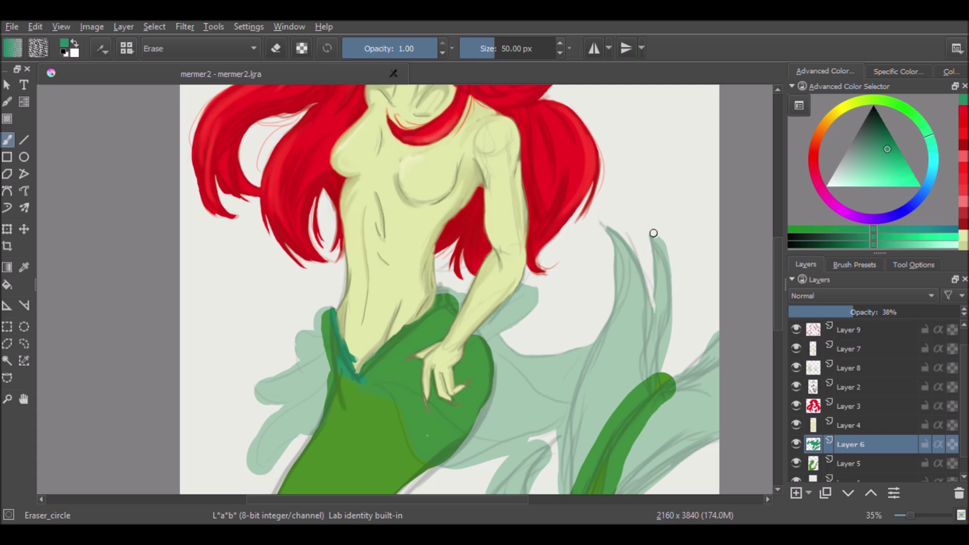
Clear pale green between the fin strands, opening a gap between tail and fins
{"action": "left_click_drag", "start_coordinate": [651, 230], "coordinate": [614, 229]}
{"action": "scroll", "coordinate": [638, 320], "scroll_direction": "up", "scroll_amount": 1}
{"action": "mouse_move", "coordinate": [555, 346]}
{"action": "left_mouse_down"}
{"action": "mouse_move", "coordinate": [493, 400]}
{"action": "mouse_move", "coordinate": [553, 345]}
{"action": "left_mouse_up"}
{"action": "left_click_drag", "start_coordinate": [433, 283], "coordinate": [442, 358]}
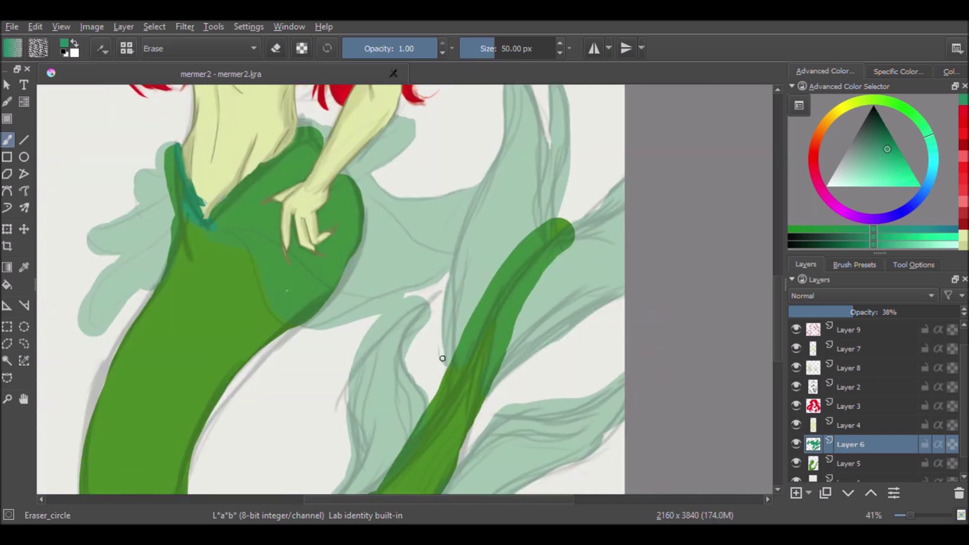
{"action": "mouse_move", "coordinate": [309, 328]}
{"action": "left_mouse_down"}
{"action": "mouse_move", "coordinate": [450, 271]}
{"action": "mouse_move", "coordinate": [363, 344]}
{"action": "mouse_move", "coordinate": [543, 259]}
{"action": "left_mouse_up"}
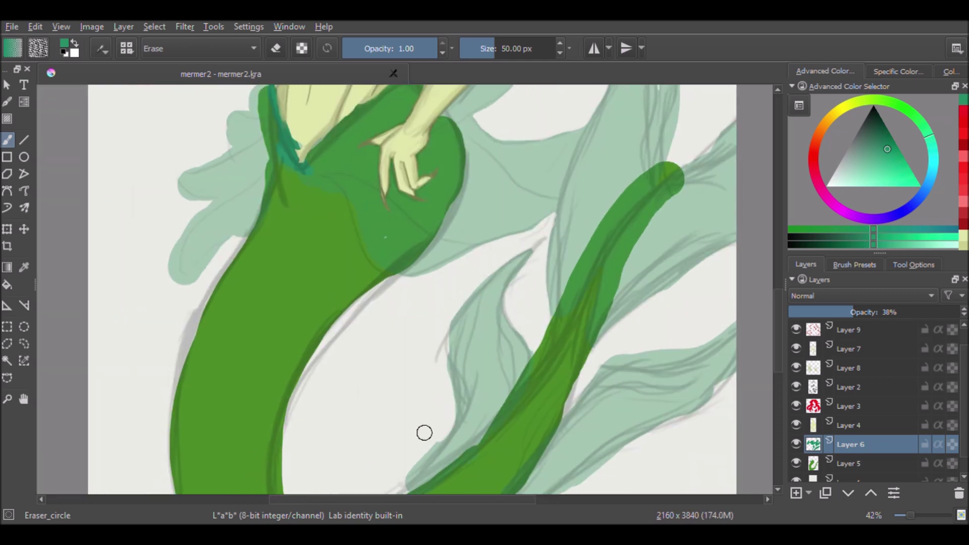
{"action": "left_click_drag", "start_coordinate": [424, 432], "coordinate": [415, 308]}
Clean the tail's outer edge on its layer, then erase a fin strip and taper the lower-left lobe
{"action": "left_click", "coordinate": [848, 464]}
{"action": "left_click_drag", "start_coordinate": [497, 391], "coordinate": [478, 404]}
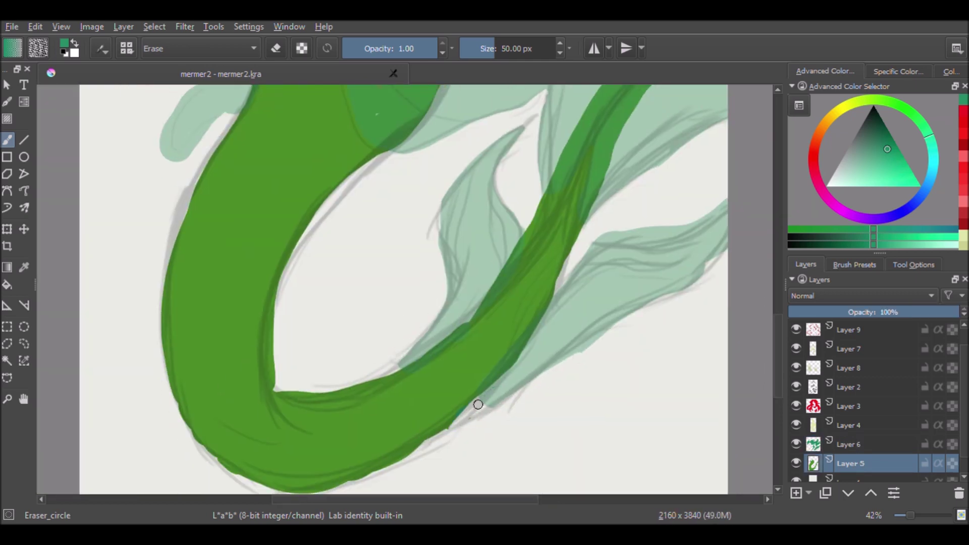
{"action": "left_click", "coordinate": [848, 444]}
{"action": "mouse_move", "coordinate": [642, 320]}
{"action": "left_mouse_down"}
{"action": "mouse_move", "coordinate": [478, 263]}
{"action": "mouse_move", "coordinate": [570, 244]}
{"action": "mouse_move", "coordinate": [401, 255]}
{"action": "left_mouse_up"}
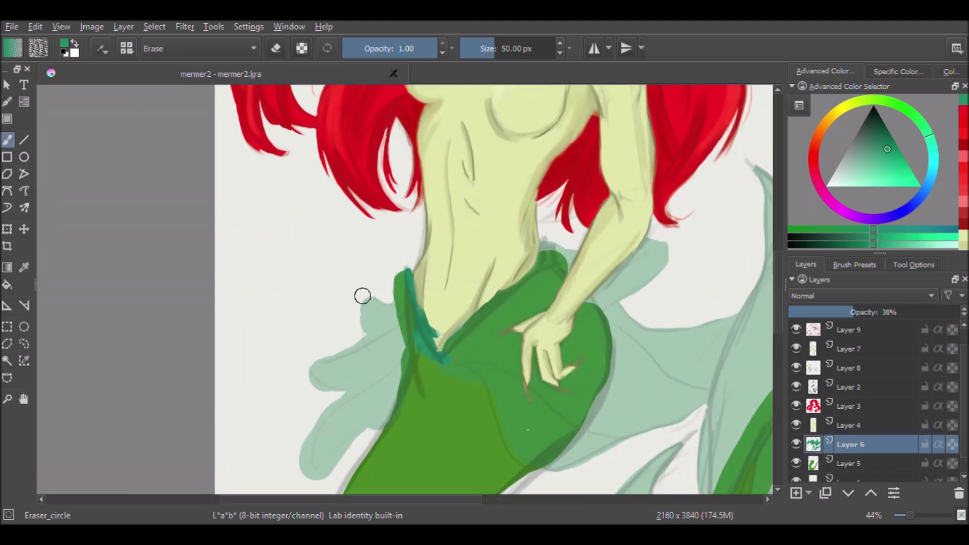
{"action": "mouse_move", "coordinate": [357, 342]}
{"action": "left_mouse_down"}
{"action": "mouse_move", "coordinate": [310, 381]}
{"action": "mouse_move", "coordinate": [309, 461]}
{"action": "mouse_move", "coordinate": [399, 392]}
{"action": "left_mouse_up"}
{"action": "scroll", "coordinate": [354, 433], "scroll_direction": "down", "scroll_amount": 3}
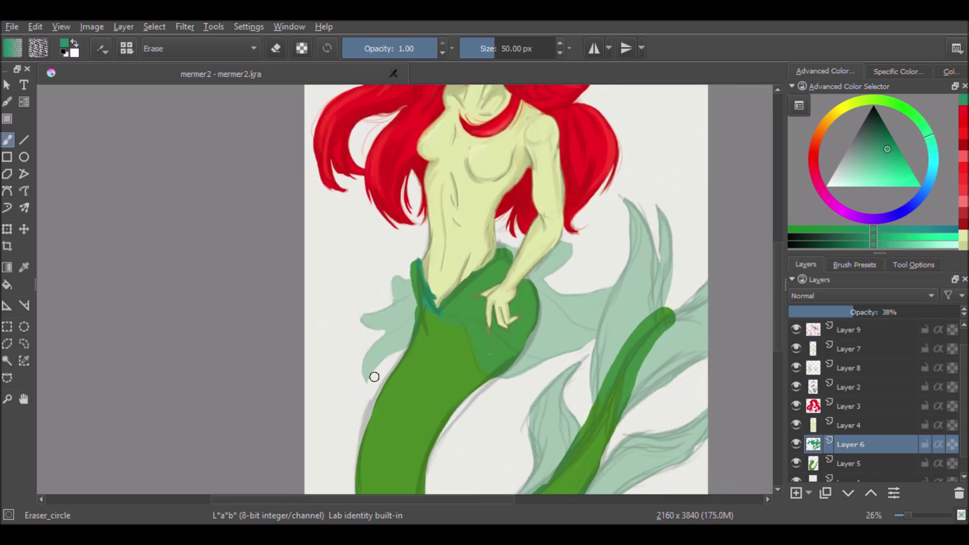
{"action": "scroll", "coordinate": [372, 376], "scroll_direction": "down", "scroll_amount": 1}
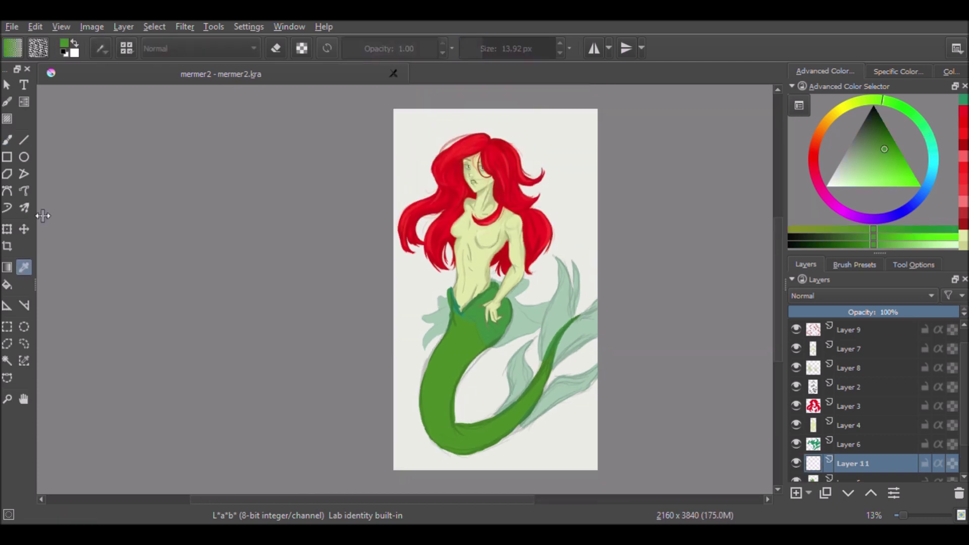
Choose the deevad 6a stamp painting touch brush with lower opacity and a larger size
{"action": "key", "text": "b"}
{"action": "left_click", "coordinate": [855, 264]}
{"action": "left_click_drag", "start_coordinate": [963, 381], "coordinate": [963, 437]}
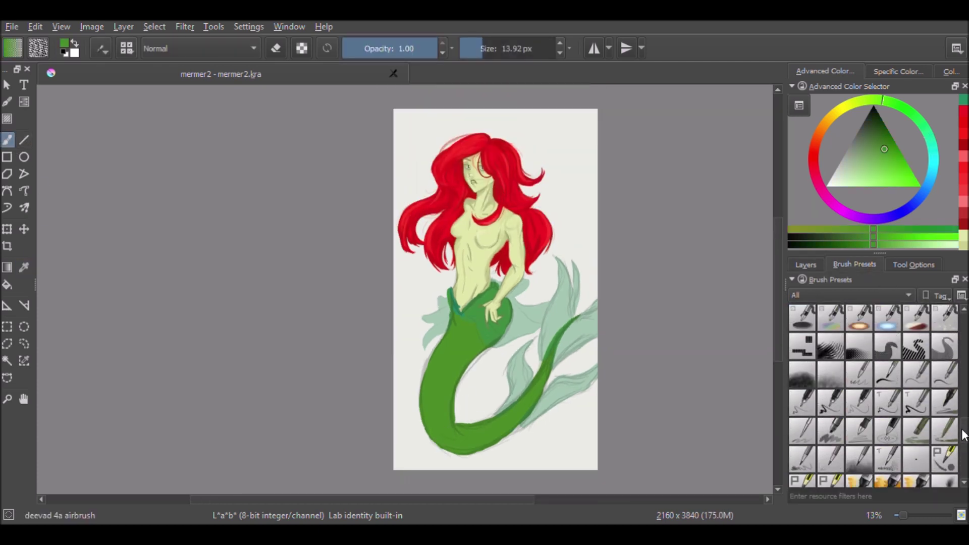
{"action": "scroll", "coordinate": [963, 437], "scroll_direction": "down", "scroll_amount": 5}
{"action": "left_click", "coordinate": [944, 378]}
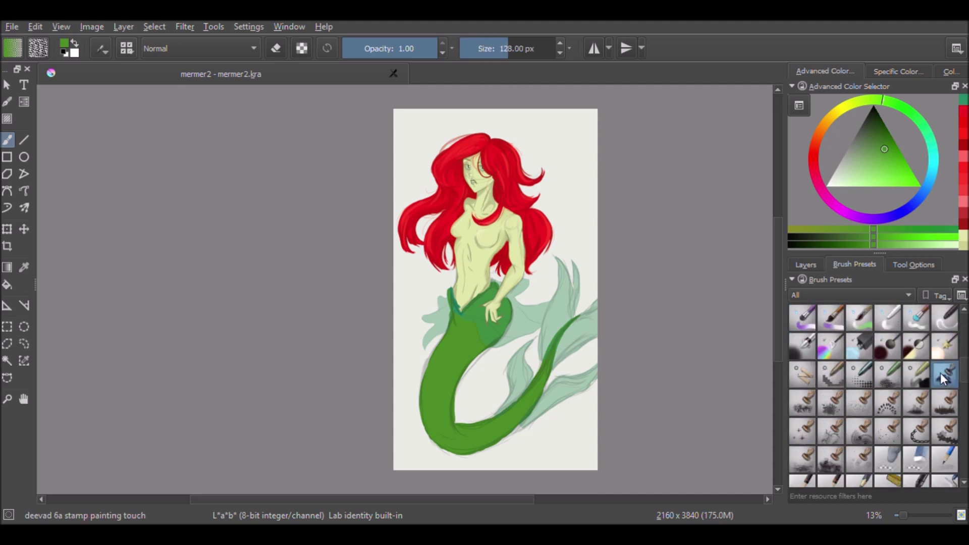
{"action": "left_click", "coordinate": [457, 301], "text": "ctrl"}
{"action": "mouse_move", "coordinate": [454, 385]}
{"action": "left_mouse_down"}
{"action": "mouse_move", "coordinate": [444, 302]}
{"action": "mouse_move", "coordinate": [481, 258]}
{"action": "mouse_move", "coordinate": [430, 261]}
{"action": "mouse_move", "coordinate": [422, 292]}
{"action": "left_mouse_up"}
Dab darker and lighter greens over the tail, its inner curve, and the hip
{"action": "mouse_move", "coordinate": [461, 385]}
{"action": "left_mouse_down"}
{"action": "mouse_move", "coordinate": [433, 325]}
{"action": "mouse_move", "coordinate": [444, 368]}
{"action": "left_mouse_up"}
{"action": "left_click", "coordinate": [420, 312], "text": "ctrl"}
{"action": "mouse_move", "coordinate": [420, 312]}
{"action": "left_mouse_down"}
{"action": "mouse_move", "coordinate": [433, 395]}
{"action": "mouse_move", "coordinate": [429, 271]}
{"action": "mouse_move", "coordinate": [400, 346]}
{"action": "left_mouse_up"}
{"action": "left_click", "coordinate": [866, 175]}
{"action": "mouse_move", "coordinate": [435, 303]}
{"action": "left_mouse_down"}
{"action": "mouse_move", "coordinate": [399, 371]}
{"action": "mouse_move", "coordinate": [457, 404]}
{"action": "left_mouse_up"}
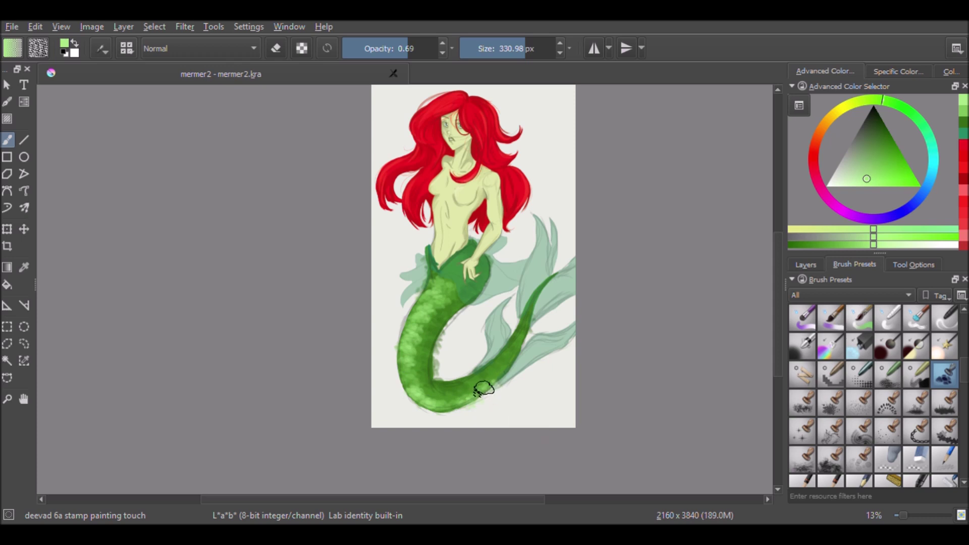
{"action": "left_click", "coordinate": [484, 388], "text": "ctrl"}
{"action": "left_click_drag", "start_coordinate": [510, 342], "coordinate": [484, 245]}
{"action": "left_click_drag", "start_coordinate": [482, 293], "coordinate": [461, 258]}
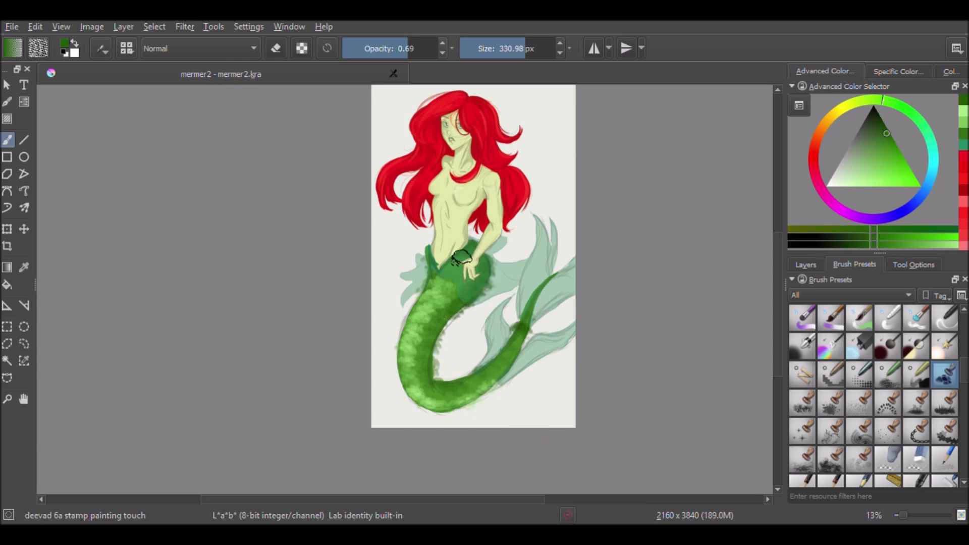
Erase stray green outside the tail and along the left and right hip edges
{"action": "key", "text": "e"}
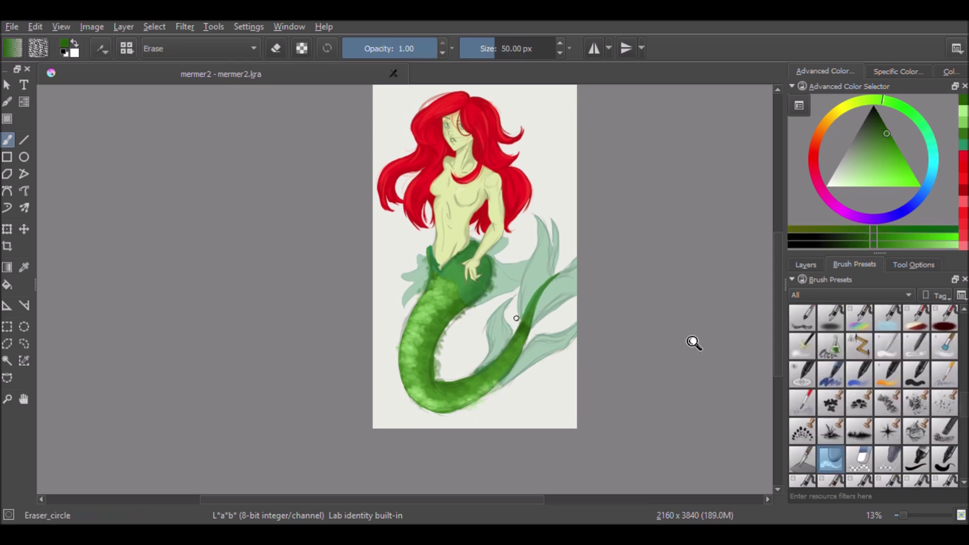
{"action": "scroll", "coordinate": [483, 281], "scroll_direction": "up", "scroll_amount": 3}
{"action": "left_click_drag", "start_coordinate": [407, 418], "coordinate": [419, 433]}
{"action": "left_click_drag", "start_coordinate": [480, 303], "coordinate": [472, 311]}
{"action": "left_click_drag", "start_coordinate": [489, 236], "coordinate": [497, 298]}
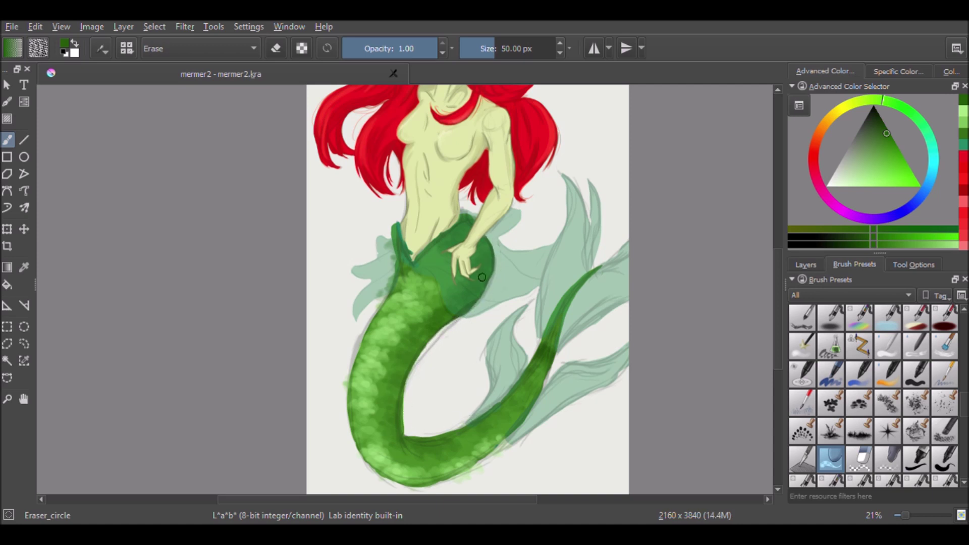
{"action": "left_click_drag", "start_coordinate": [390, 232], "coordinate": [383, 303]}
{"action": "scroll", "coordinate": [341, 381], "scroll_direction": "down", "scroll_amount": 2}
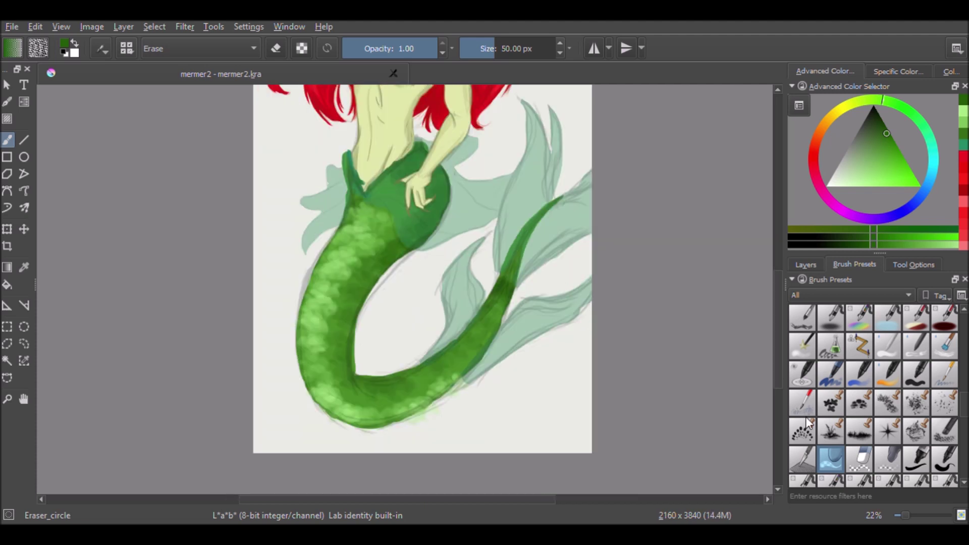
Soften the tail's inner, left, right and lower edges with the eraser
{"action": "left_click", "coordinate": [806, 264]}
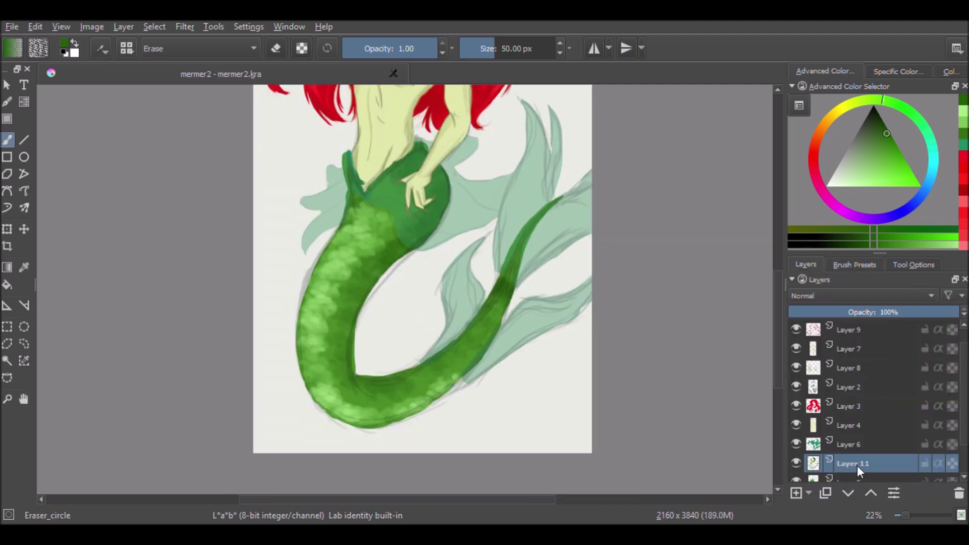
{"action": "left_click_drag", "start_coordinate": [419, 361], "coordinate": [407, 369]}
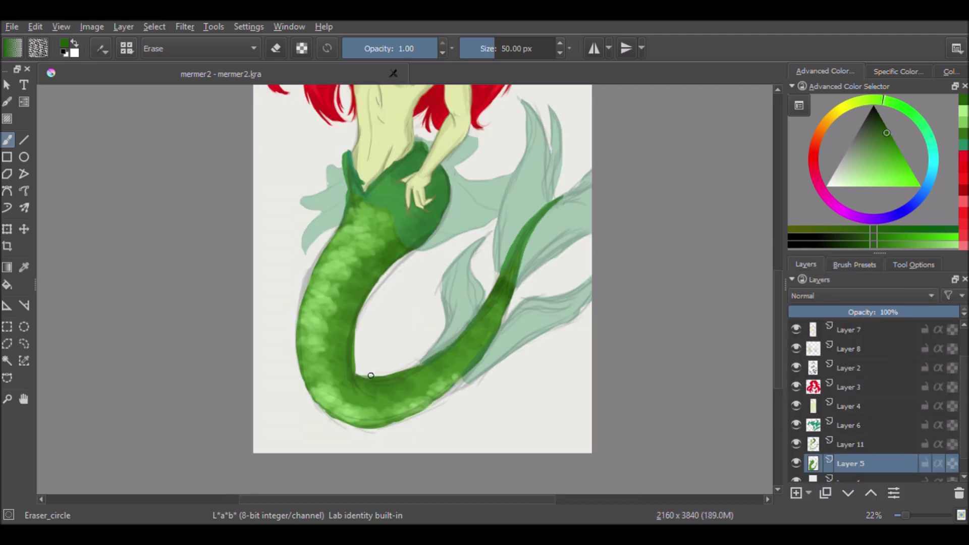
{"action": "left_click_drag", "start_coordinate": [354, 340], "coordinate": [364, 373]}
{"action": "left_click_drag", "start_coordinate": [342, 170], "coordinate": [338, 220]}
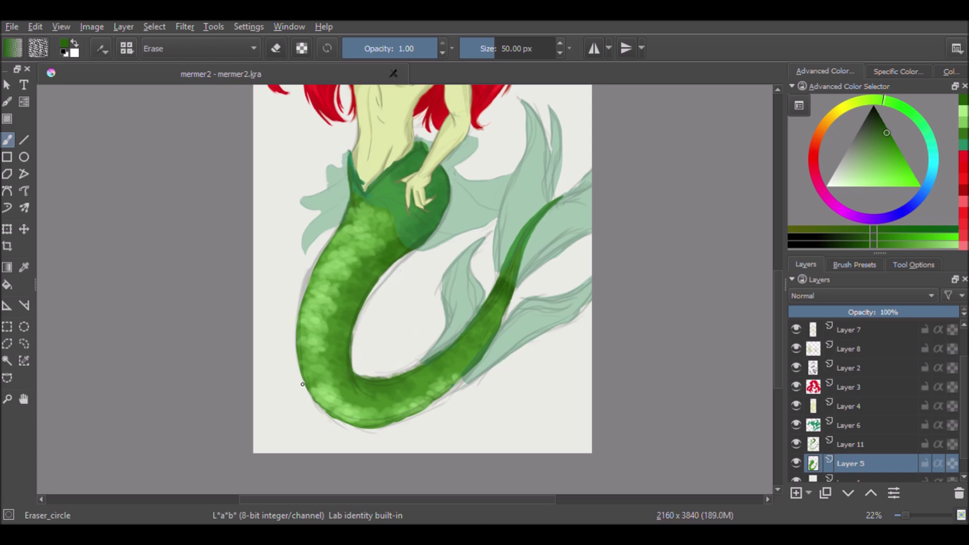
{"action": "left_click_drag", "start_coordinate": [397, 422], "coordinate": [324, 404]}
{"action": "key", "text": "ctrl+z"}
{"action": "left_click_drag", "start_coordinate": [467, 373], "coordinate": [502, 322]}
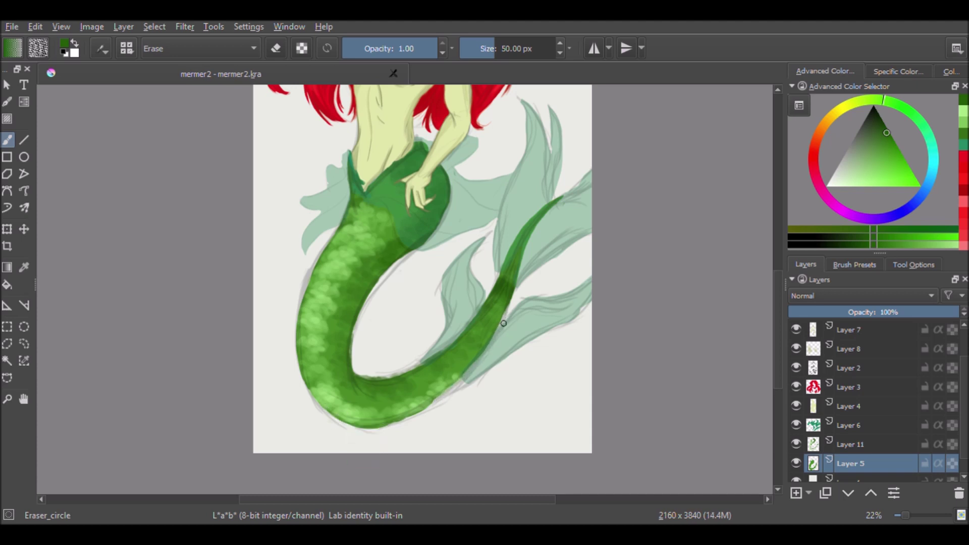
{"action": "mouse_move", "coordinate": [439, 399]}
{"action": "left_mouse_down"}
{"action": "mouse_move", "coordinate": [331, 417]}
{"action": "mouse_move", "coordinate": [348, 424]}
{"action": "left_mouse_up"}
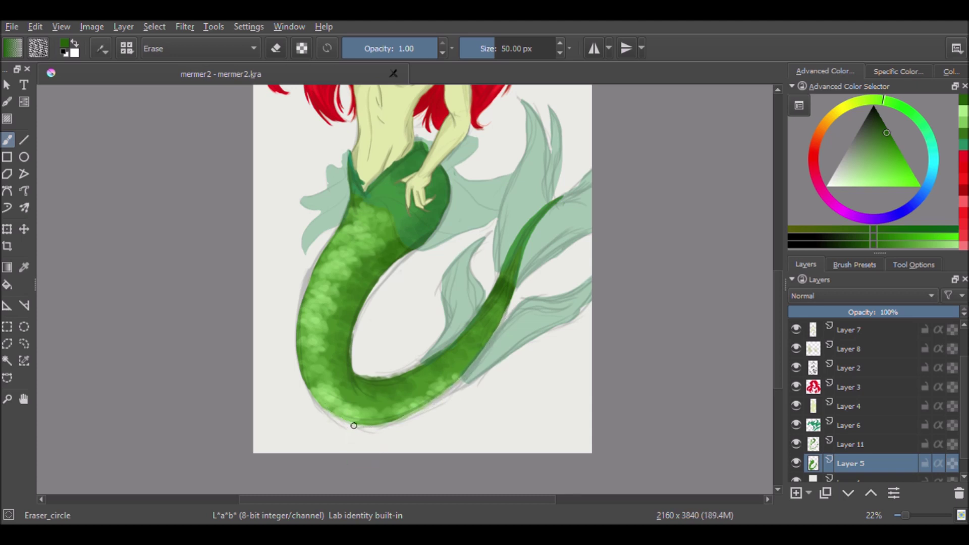
On Layer 11, erase along the tail's inner edge and patches down its thin end
{"action": "scroll", "coordinate": [425, 371], "scroll_direction": "up", "scroll_amount": 1}
{"action": "left_click", "coordinate": [853, 444]}
{"action": "mouse_move", "coordinate": [462, 402]}
{"action": "left_mouse_down"}
{"action": "mouse_move", "coordinate": [383, 422]}
{"action": "mouse_move", "coordinate": [366, 376]}
{"action": "left_mouse_up"}
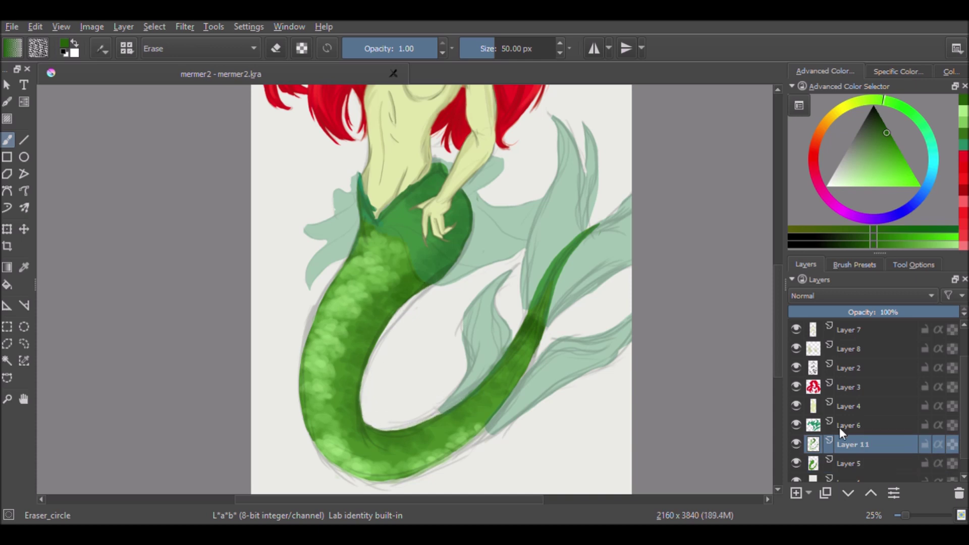
{"action": "key", "text": "Page_Down"}
{"action": "scroll", "coordinate": [557, 323], "scroll_direction": "up", "scroll_amount": 2}
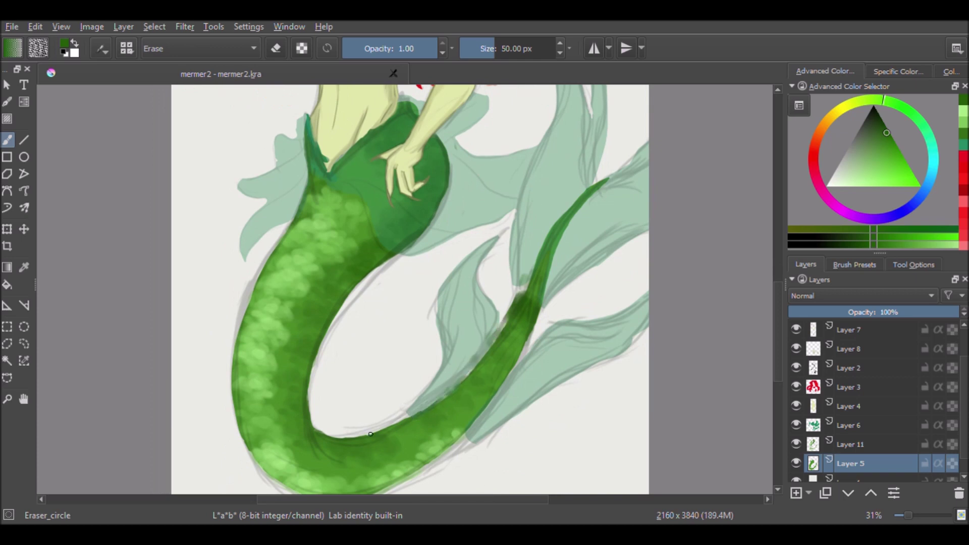
{"action": "left_click", "coordinate": [853, 444]}
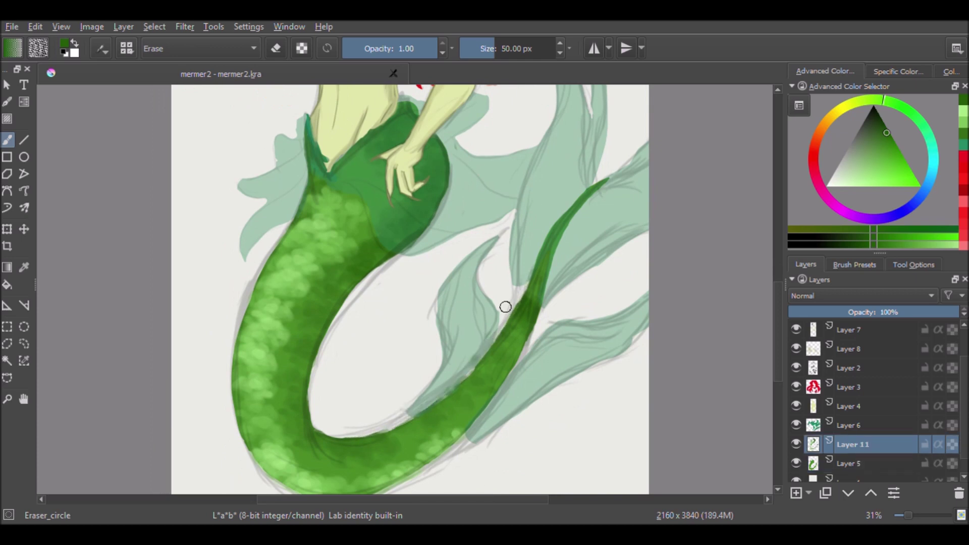
{"action": "mouse_move", "coordinate": [529, 268]}
{"action": "left_mouse_down"}
{"action": "mouse_move", "coordinate": [454, 381]}
{"action": "mouse_move", "coordinate": [366, 432]}
{"action": "left_mouse_up"}
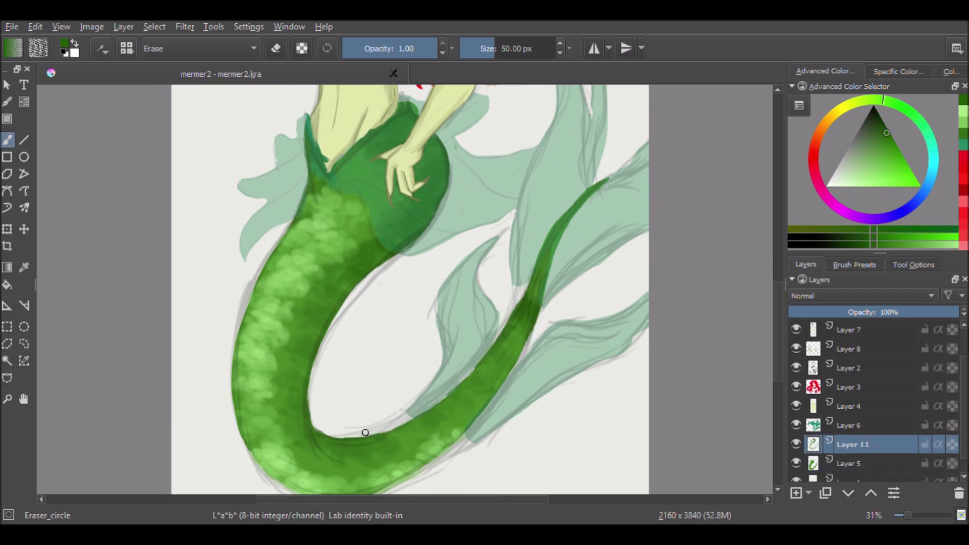
Back on Layer 5, erase small marks near the waist crease
{"action": "scroll", "coordinate": [325, 372], "scroll_direction": "down", "scroll_amount": 2}
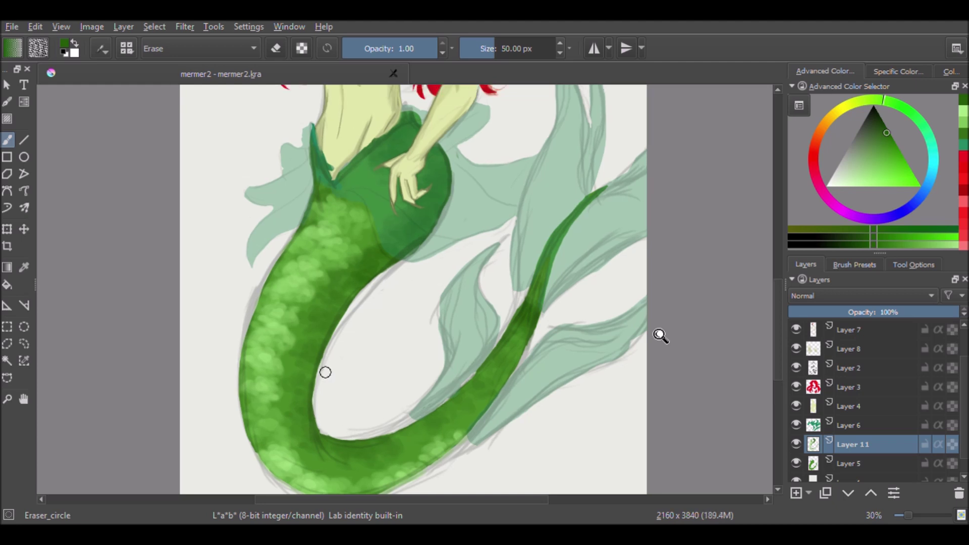
{"action": "scroll", "coordinate": [369, 382], "scroll_direction": "down", "scroll_amount": 2}
{"action": "scroll", "coordinate": [369, 382], "scroll_direction": "up", "scroll_amount": 3}
{"action": "key", "text": "Page_Down"}
{"action": "left_click_drag", "start_coordinate": [371, 282], "coordinate": [387, 321]}
{"action": "left_click", "coordinate": [852, 425]}
{"action": "left_click", "coordinate": [851, 463]}
Lighten the tail's edge at the waist, then move down to the skin layer, Layer 4
{"action": "left_click_drag", "start_coordinate": [475, 247], "coordinate": [406, 306]}
{"action": "key", "text": "Page_Up"}
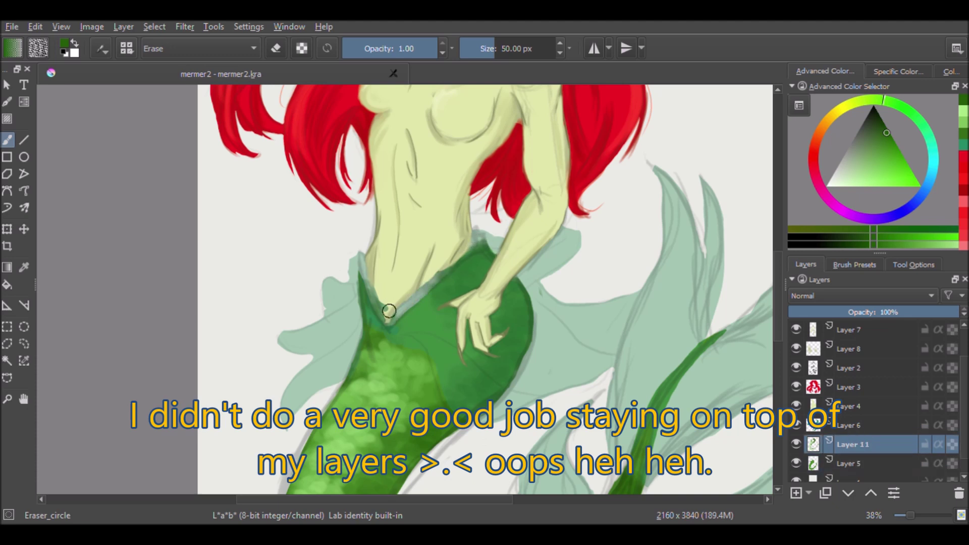
{"action": "key", "text": "Page_Up"}
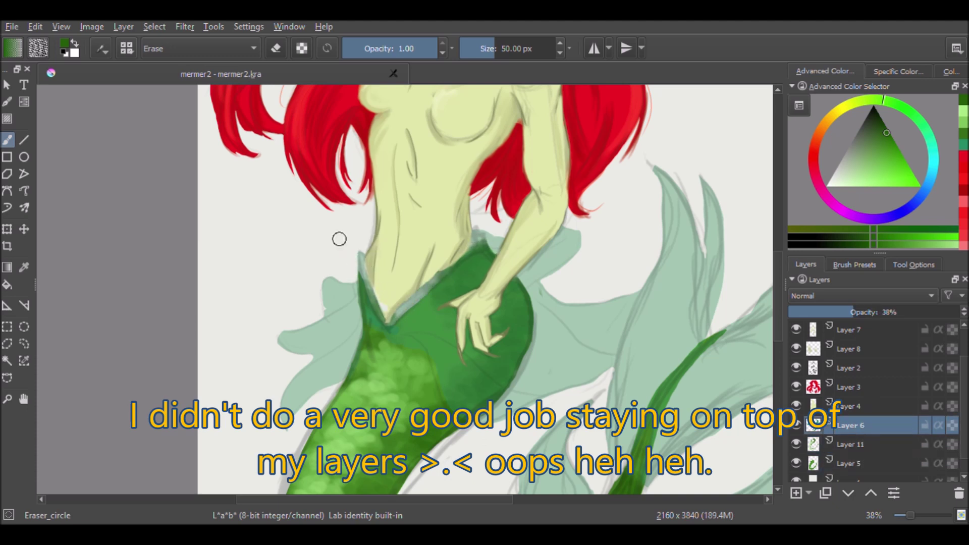
{"action": "left_click", "coordinate": [864, 445]}
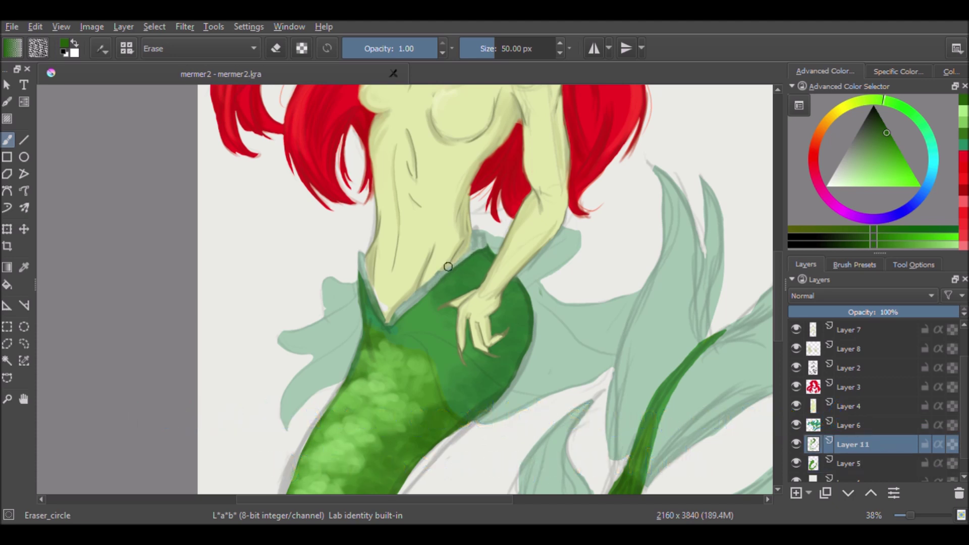
{"action": "key", "text": "Page_Down"}
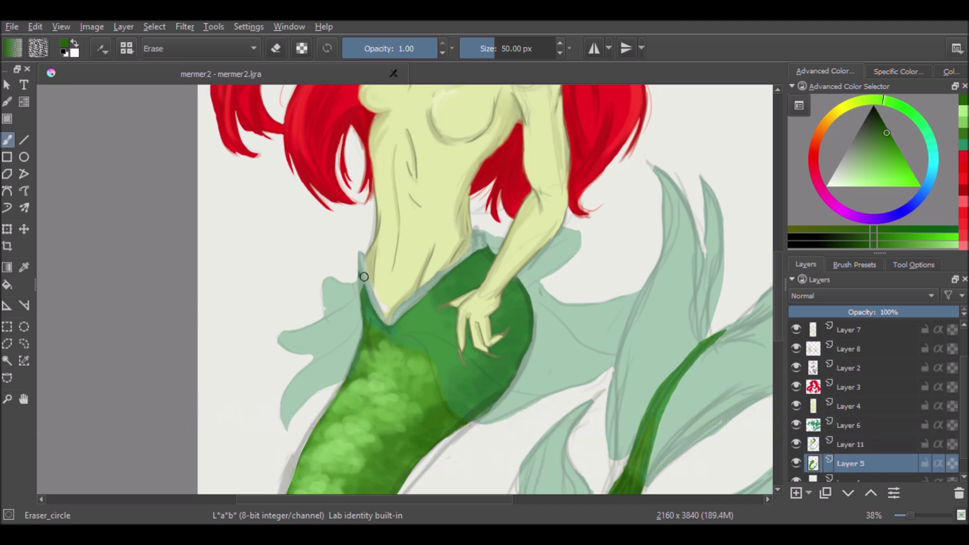
{"action": "scroll", "coordinate": [343, 305], "scroll_direction": "down", "scroll_amount": 2}
{"action": "key", "text": "Page_Up"}
{"action": "key", "text": "Page_Up"}
{"action": "key", "text": "Page_Up"}
Switch to painting with the Quick_circle_big brush and sample the pale skin tone
{"action": "key", "text": "slash"}
{"action": "left_click", "coordinate": [427, 287], "text": "ctrl"}
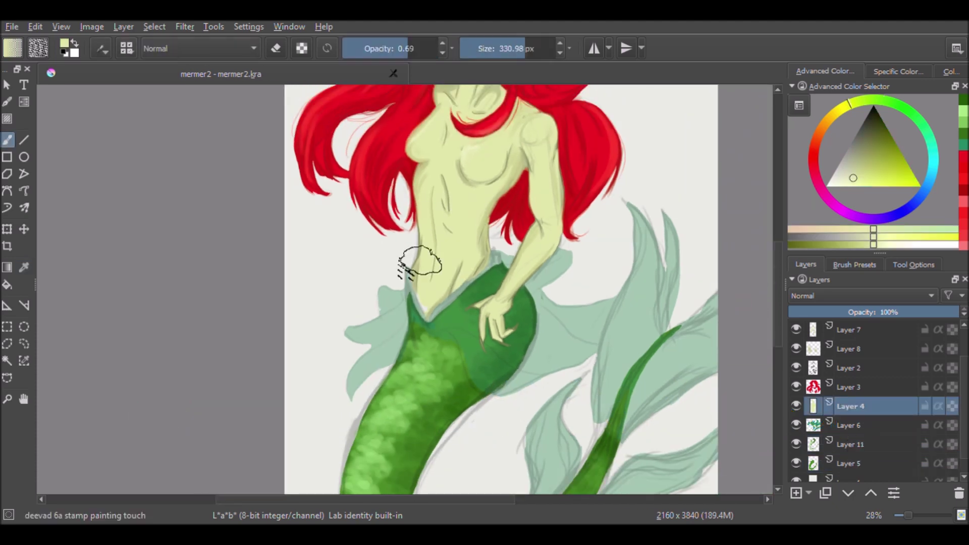
{"action": "left_click", "coordinate": [855, 265]}
{"action": "left_click", "coordinate": [860, 403]}
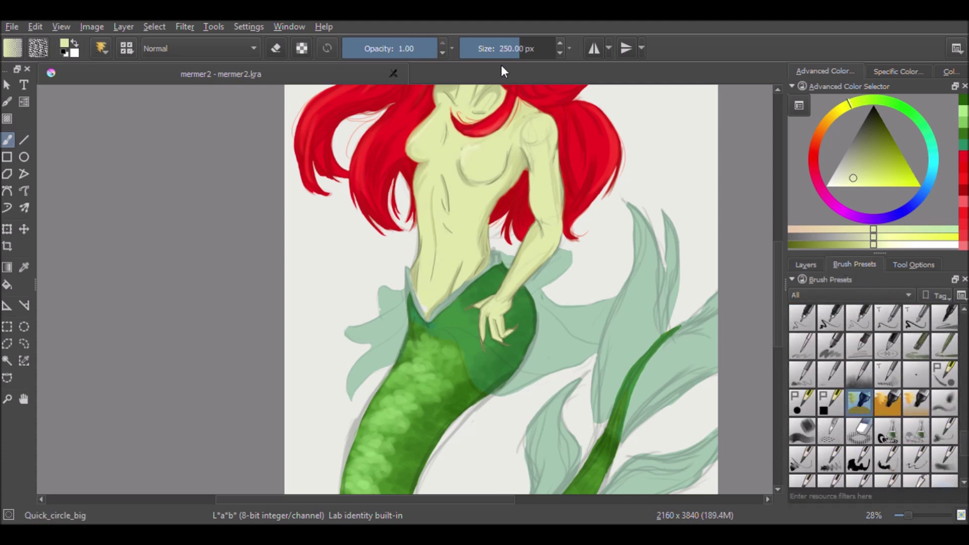
{"action": "scroll", "coordinate": [416, 285], "scroll_direction": "up", "scroll_amount": 4}
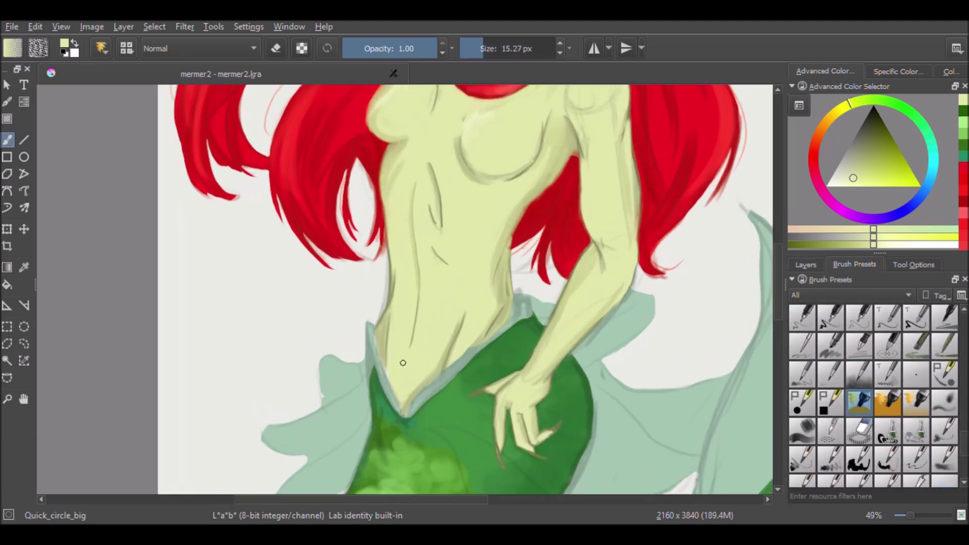
{"action": "left_click", "coordinate": [858, 163]}
{"action": "left_click", "coordinate": [386, 343], "text": "ctrl"}
Set the fin layer, Layer 6, to 100% opacity and pick the fins' teal
{"action": "left_click", "coordinate": [805, 264]}
{"action": "left_click_drag", "start_coordinate": [858, 312], "coordinate": [958, 312]}
{"action": "left_click", "coordinate": [372, 335], "text": "ctrl"}
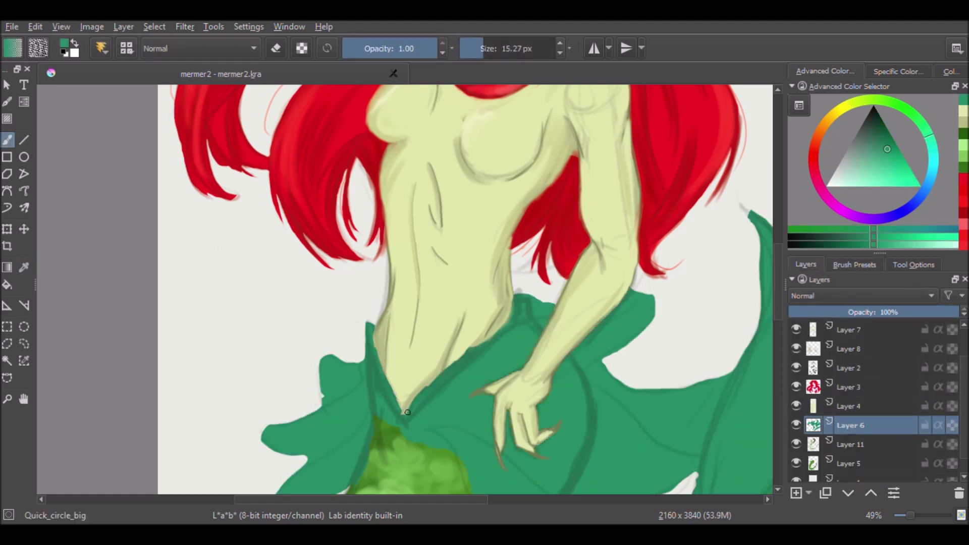
{"action": "key", "text": "Page_Up"}
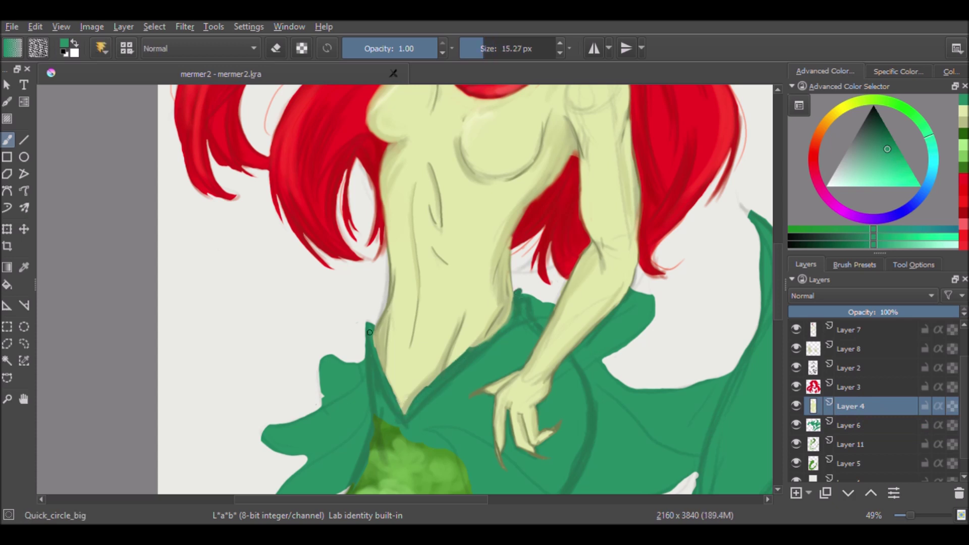
{"action": "scroll", "coordinate": [325, 383], "scroll_direction": "up", "scroll_amount": 1}
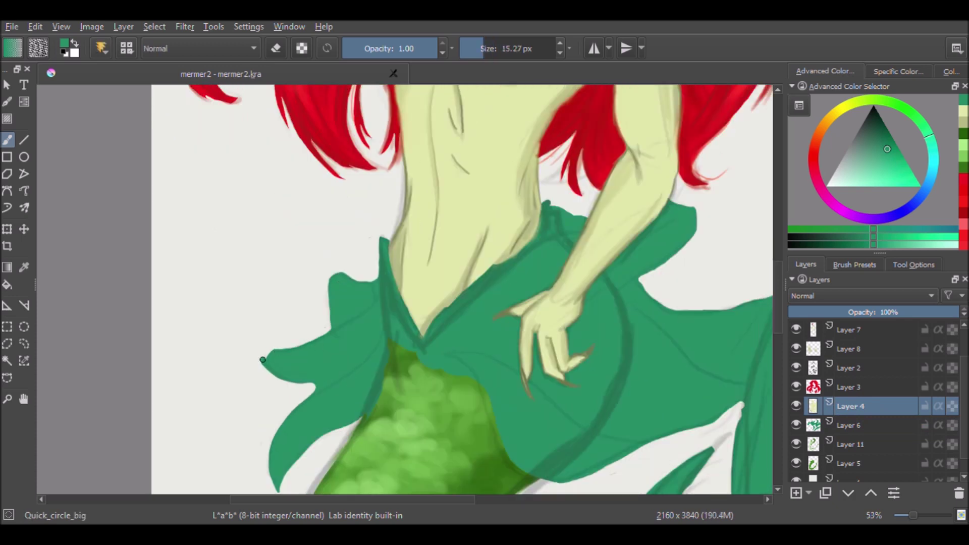
{"action": "scroll", "coordinate": [273, 352], "scroll_direction": "down", "scroll_amount": 1}
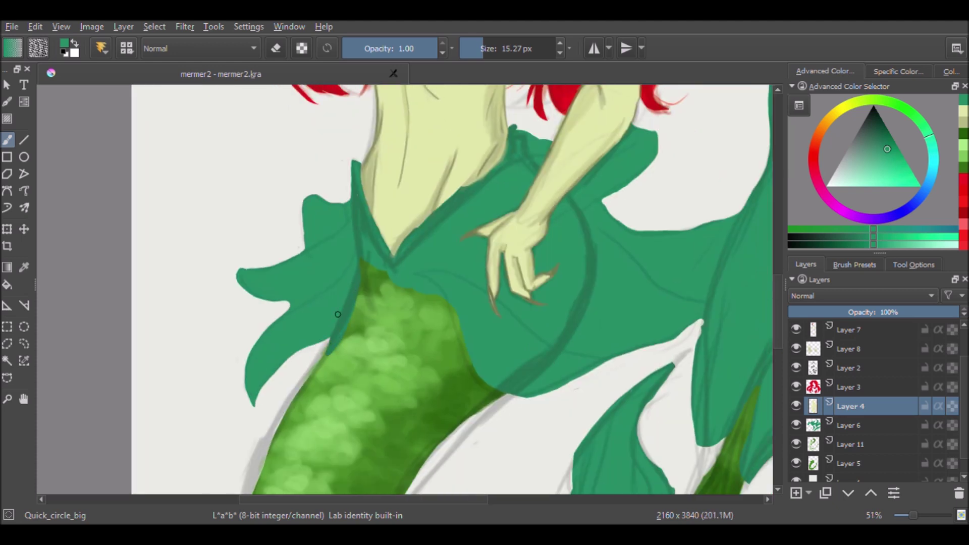
Paint fin teal across the top of the tail on Layer 4
{"action": "left_click_drag", "start_coordinate": [447, 322], "coordinate": [359, 311]}
{"action": "mouse_move", "coordinate": [374, 264]}
{"action": "left_mouse_down"}
{"action": "mouse_move", "coordinate": [394, 298]}
{"action": "mouse_move", "coordinate": [440, 305]}
{"action": "mouse_move", "coordinate": [515, 375]}
{"action": "left_mouse_up"}
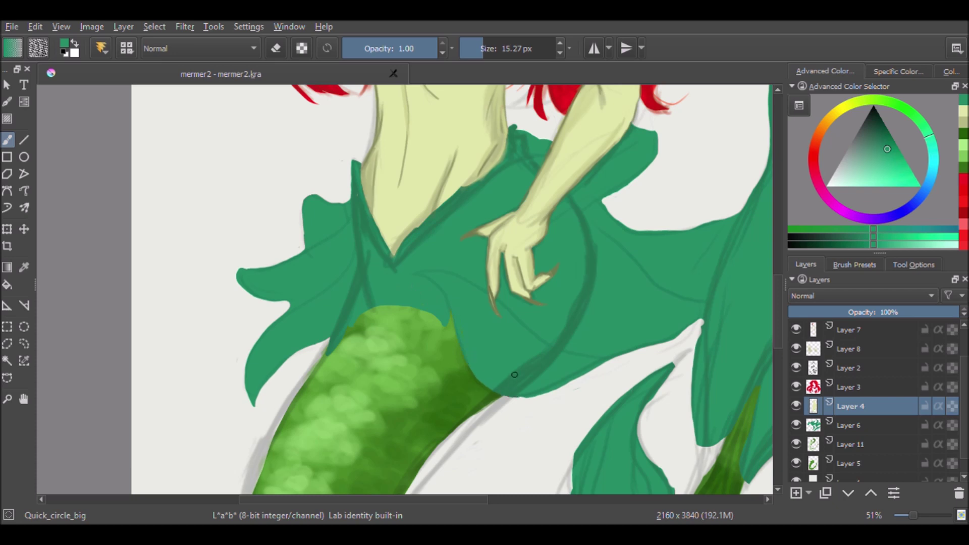
{"action": "scroll", "coordinate": [568, 368], "scroll_direction": "down", "scroll_amount": 1}
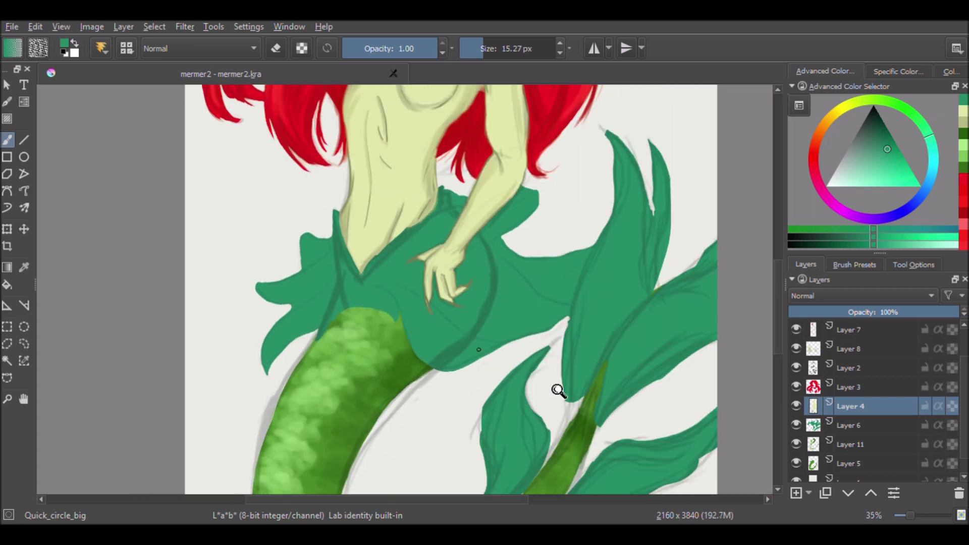
Add a new empty Layer 12, then erase the extra teal over the upper tail
{"action": "left_click", "coordinate": [848, 425]}
{"action": "key", "text": "Insert"}
{"action": "left_click", "coordinate": [848, 405]}
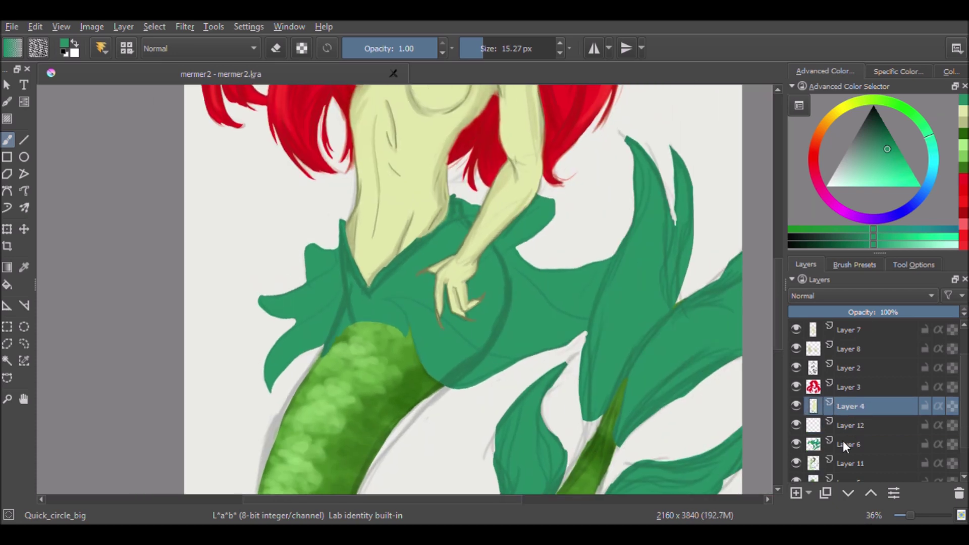
{"action": "key", "text": "e"}
{"action": "left_click_drag", "start_coordinate": [385, 359], "coordinate": [363, 292]}
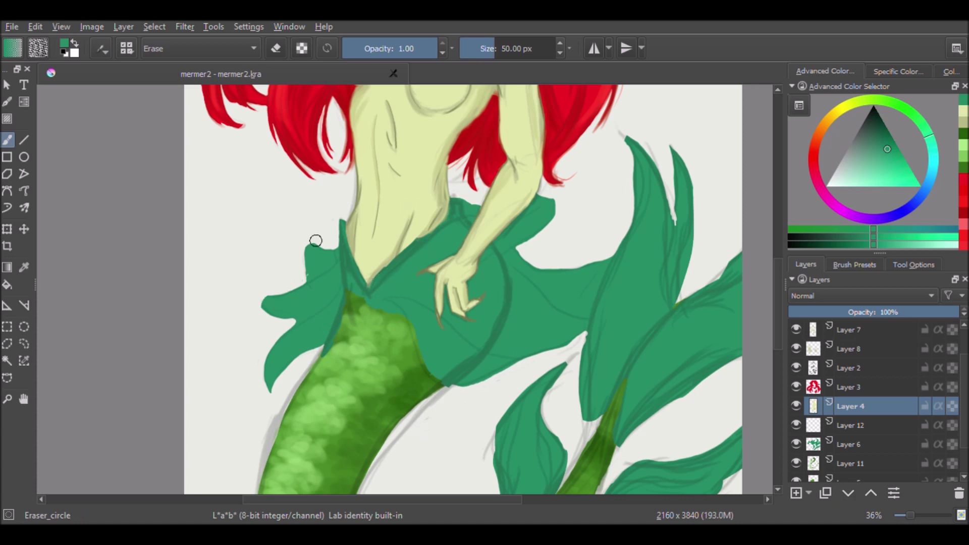
On fin Layer 6, outline the tail top in dark green and touch up light patches with teal
{"action": "key", "text": "e"}
{"action": "left_click", "coordinate": [848, 445]}
{"action": "left_click_drag", "start_coordinate": [347, 303], "coordinate": [411, 336]}
{"action": "mouse_move", "coordinate": [347, 315]}
{"action": "left_mouse_down"}
{"action": "mouse_move", "coordinate": [364, 333]}
{"action": "mouse_move", "coordinate": [356, 304]}
{"action": "left_mouse_up"}
{"action": "left_click_drag", "start_coordinate": [395, 329], "coordinate": [406, 326]}
{"action": "left_click_drag", "start_coordinate": [346, 316], "coordinate": [344, 328]}
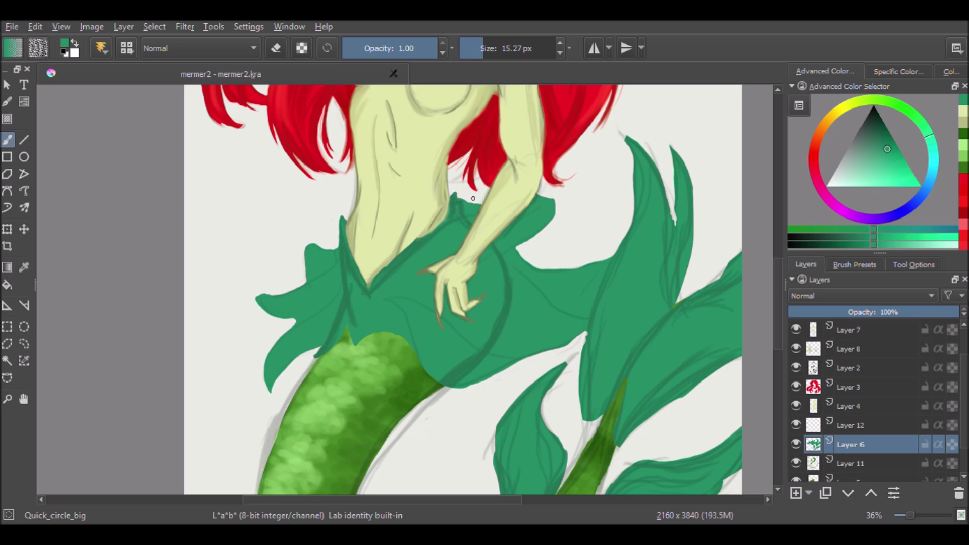
Set the fin layer to 64% opacity and toggle the fins and body to compare
{"action": "left_click", "coordinate": [896, 312]}
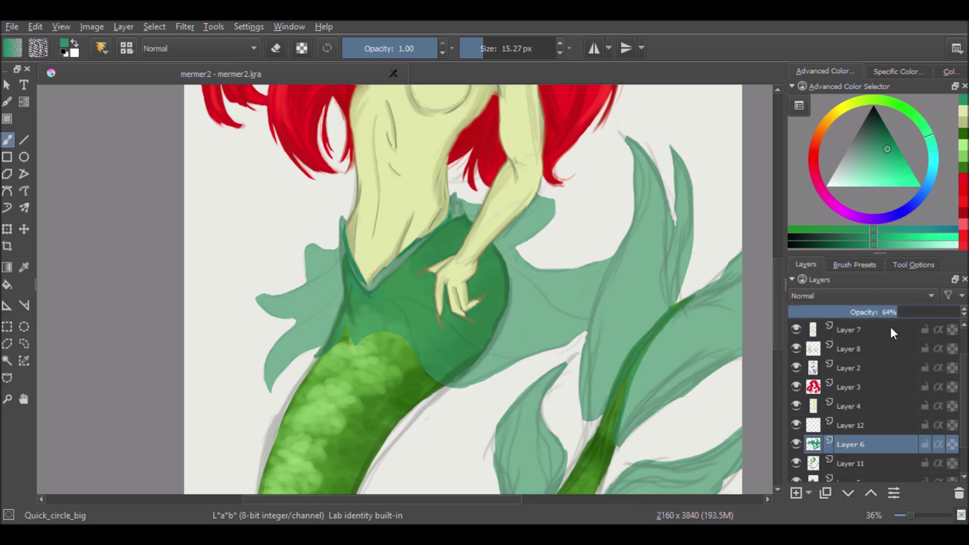
{"action": "left_click", "coordinate": [795, 444]}
{"action": "left_click", "coordinate": [796, 405]}
On Layer 4, sample the pale torso skin and paint it over the teal waist edge
{"action": "left_click", "coordinate": [830, 404]}
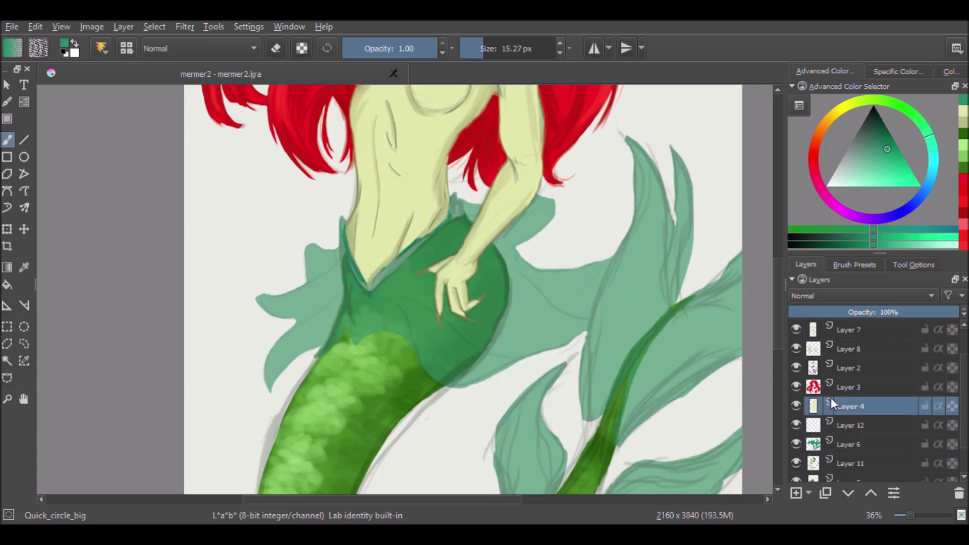
{"action": "scroll", "coordinate": [441, 163], "scroll_direction": "up", "scroll_amount": 3}
{"action": "left_click", "coordinate": [325, 315], "text": "ctrl"}
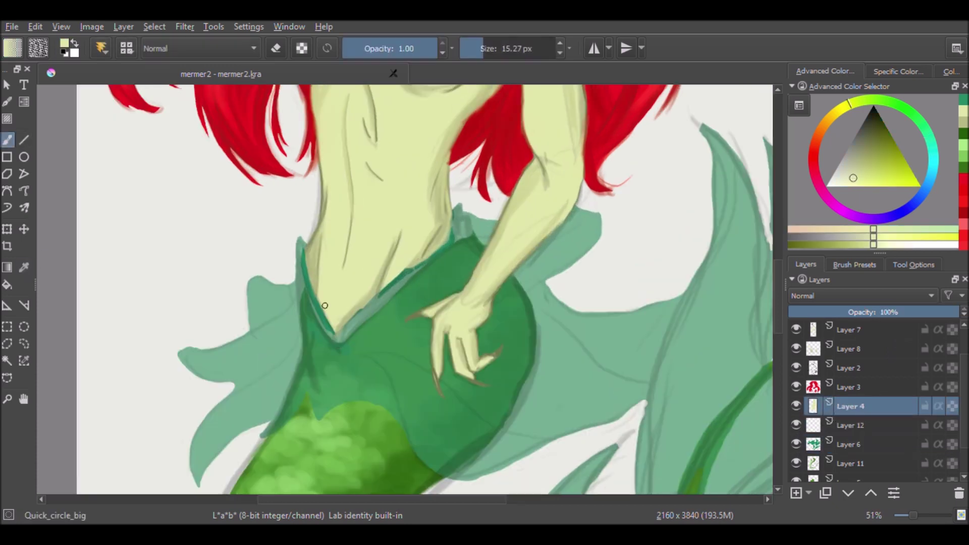
{"action": "left_click", "coordinate": [306, 272], "text": "ctrl"}
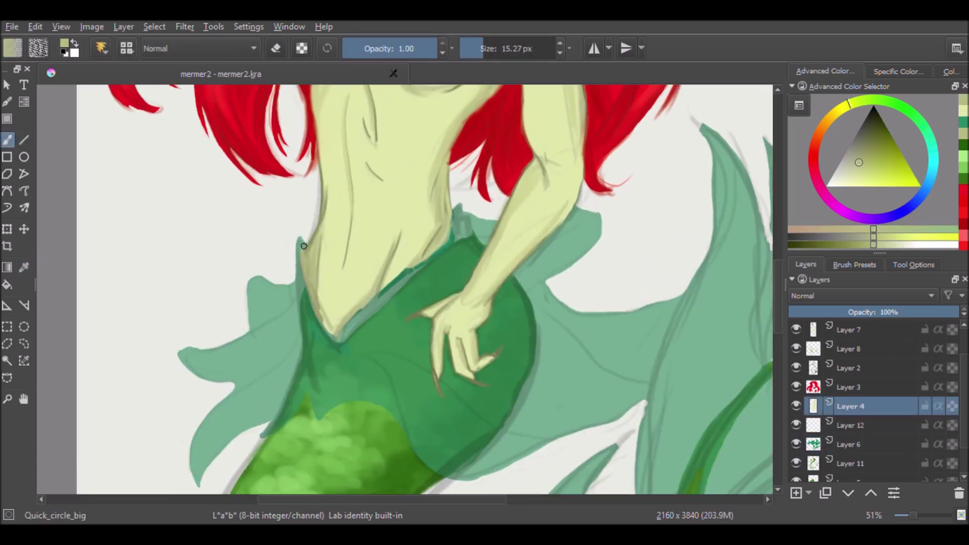
{"action": "left_click_drag", "start_coordinate": [340, 332], "coordinate": [452, 240]}
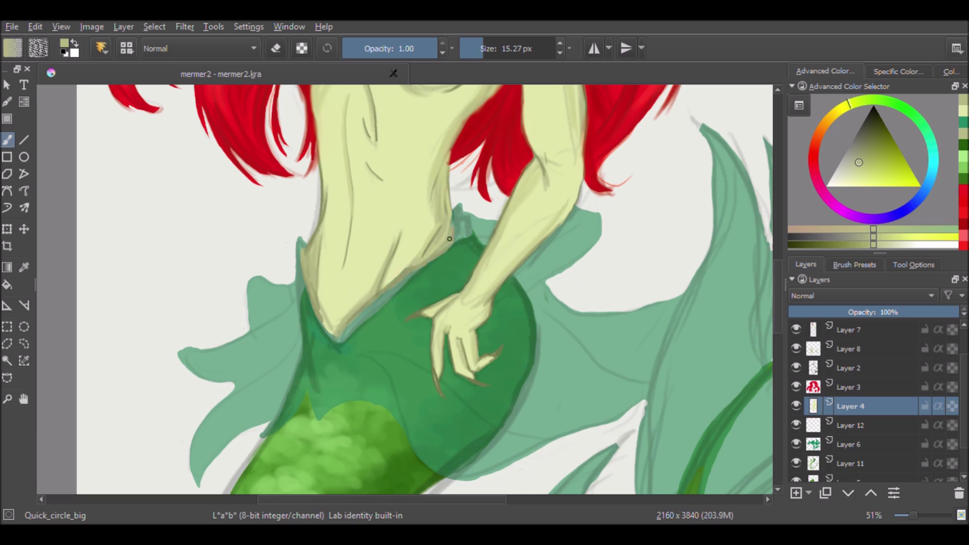
{"action": "scroll", "coordinate": [326, 329], "scroll_direction": "down", "scroll_amount": 2}
{"action": "left_click", "coordinate": [843, 444]}
Raise the fin layer above Layer 4, just below Layer 7
{"action": "left_click", "coordinate": [871, 492]}
{"action": "left_click", "coordinate": [871, 492]}
{"action": "left_click", "coordinate": [871, 492]}
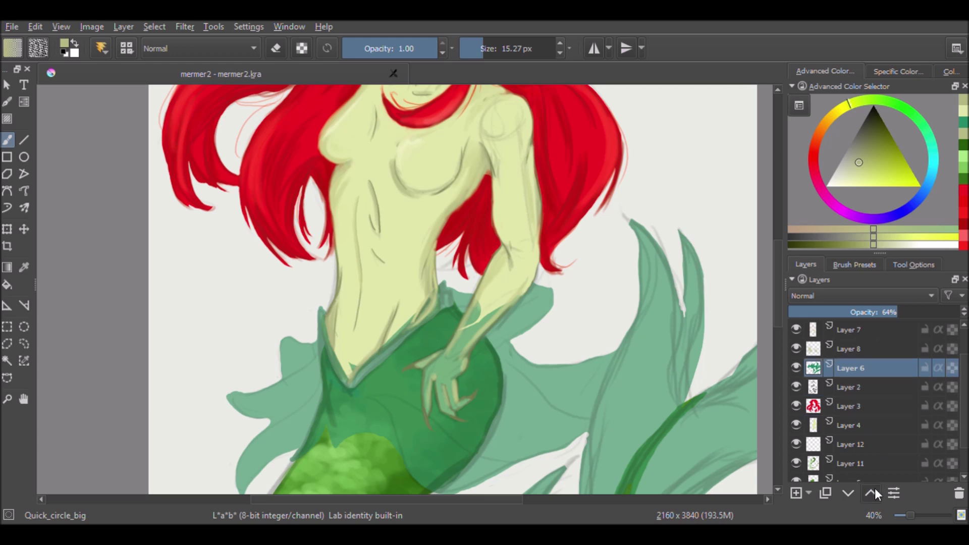
{"action": "scroll", "coordinate": [363, 292], "scroll_direction": "down", "scroll_amount": 2}
Erase the green fin paint from the forearm, hand and fingers
{"action": "key", "text": "e"}
{"action": "left_click_drag", "start_coordinate": [460, 312], "coordinate": [450, 287]}
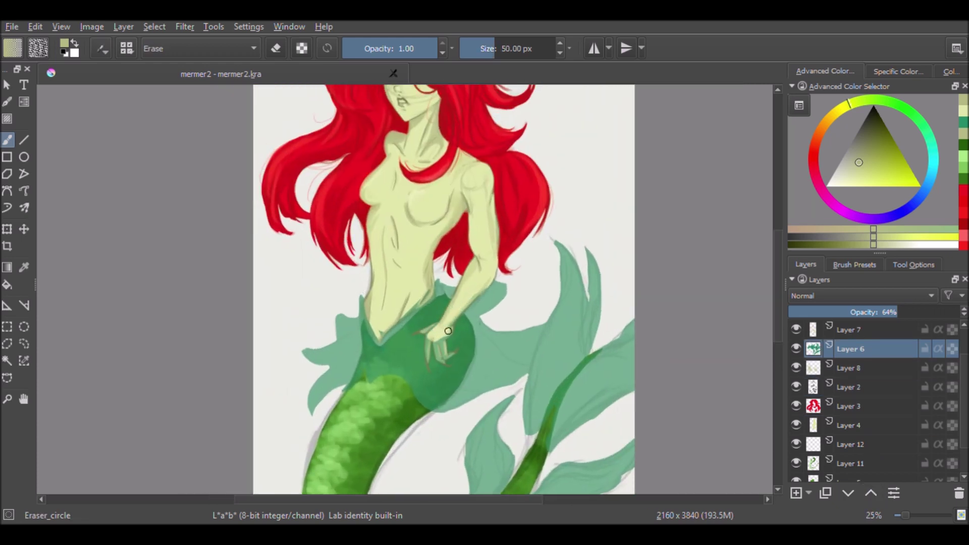
{"action": "scroll", "coordinate": [450, 309], "scroll_direction": "up", "scroll_amount": 3}
{"action": "mouse_move", "coordinate": [410, 322]}
{"action": "left_mouse_down"}
{"action": "mouse_move", "coordinate": [401, 320]}
{"action": "mouse_move", "coordinate": [391, 369]}
{"action": "mouse_move", "coordinate": [393, 421]}
{"action": "left_mouse_up"}
{"action": "mouse_move", "coordinate": [429, 343]}
{"action": "left_mouse_down"}
{"action": "mouse_move", "coordinate": [421, 391]}
{"action": "mouse_move", "coordinate": [437, 351]}
{"action": "left_mouse_up"}
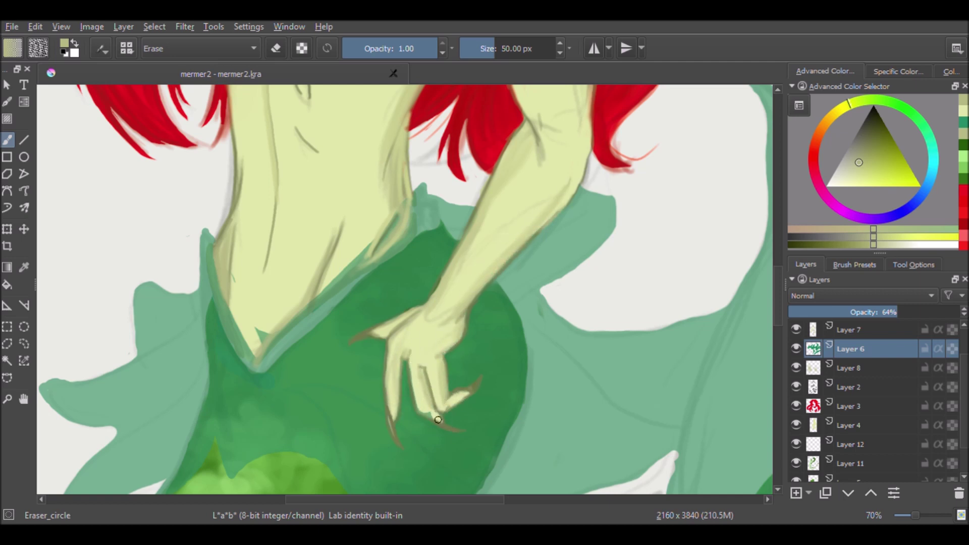
{"action": "scroll", "coordinate": [429, 408], "scroll_direction": "down", "scroll_amount": 1}
{"action": "scroll", "coordinate": [432, 335], "scroll_direction": "down", "scroll_amount": 1}
{"action": "scroll", "coordinate": [876, 465], "scroll_direction": "up", "scroll_amount": 2}
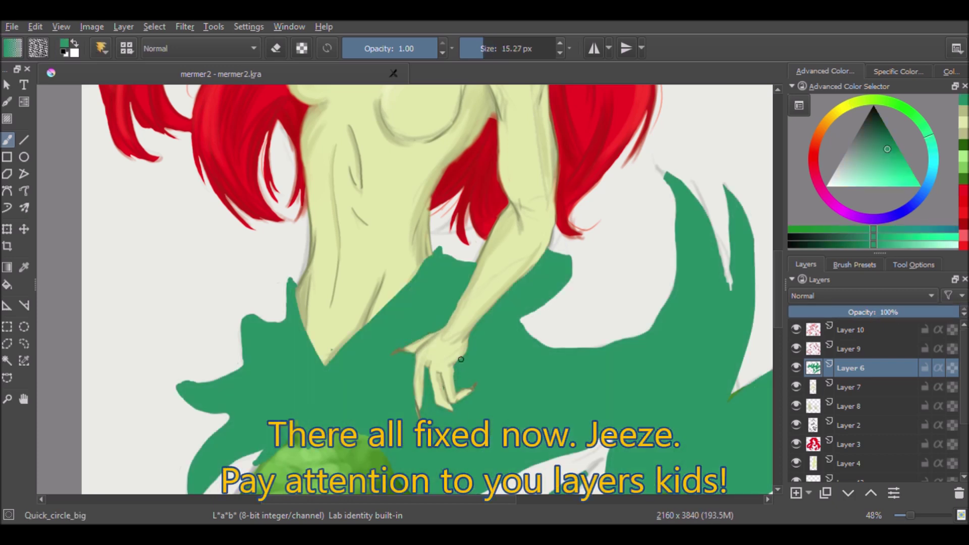
Pick a skin-tone colour and add two new empty layers above the fins
{"action": "left_click", "coordinate": [461, 359], "text": "ctrl"}
{"action": "key", "text": "Insert"}
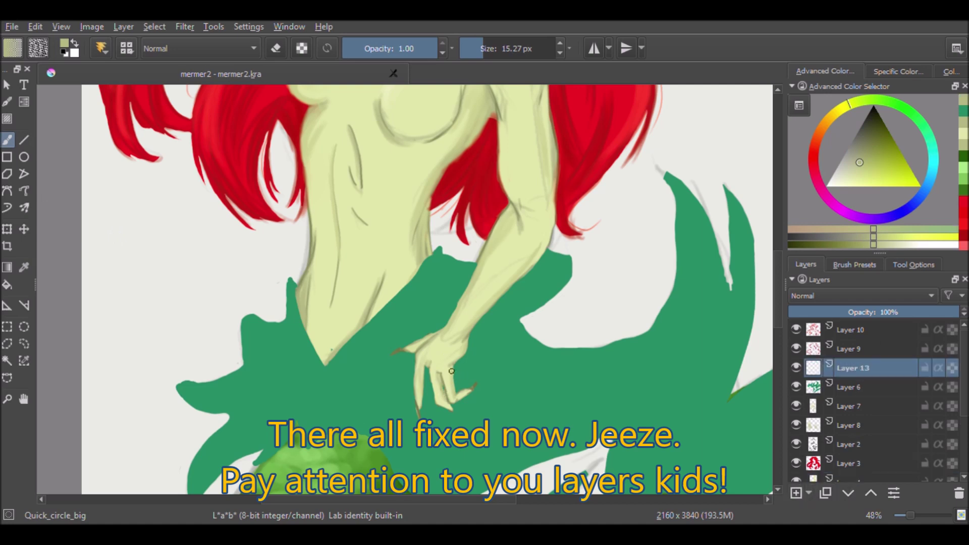
{"action": "key", "text": "minus"}
{"action": "key", "text": "Insert"}
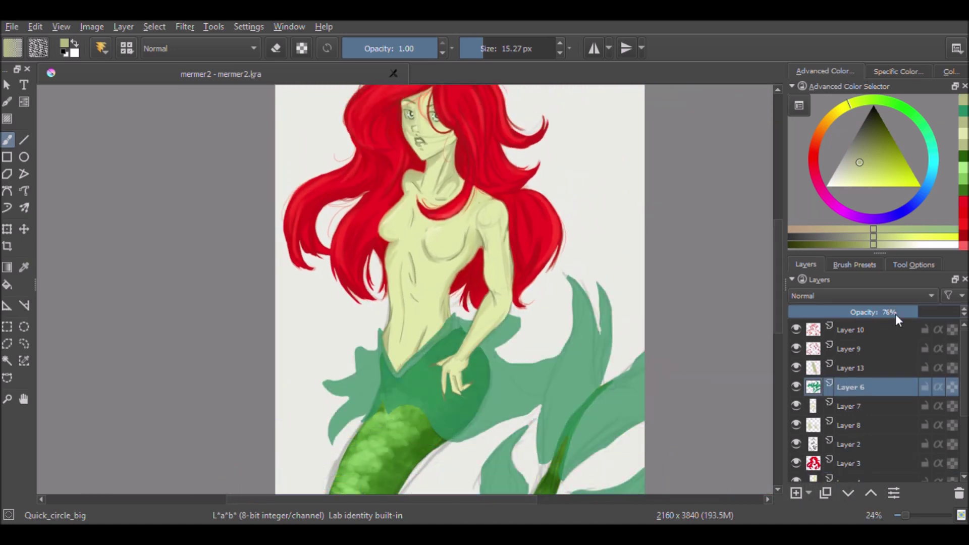
Set up a green deevad 4a airbrush at 0.70 opacity with a smaller size
{"action": "left_click", "coordinate": [927, 135]}
{"action": "left_click", "coordinate": [880, 138]}
{"action": "left_click", "coordinate": [855, 265]}
{"action": "scroll", "coordinate": [873, 394], "scroll_direction": "down", "scroll_amount": 3}
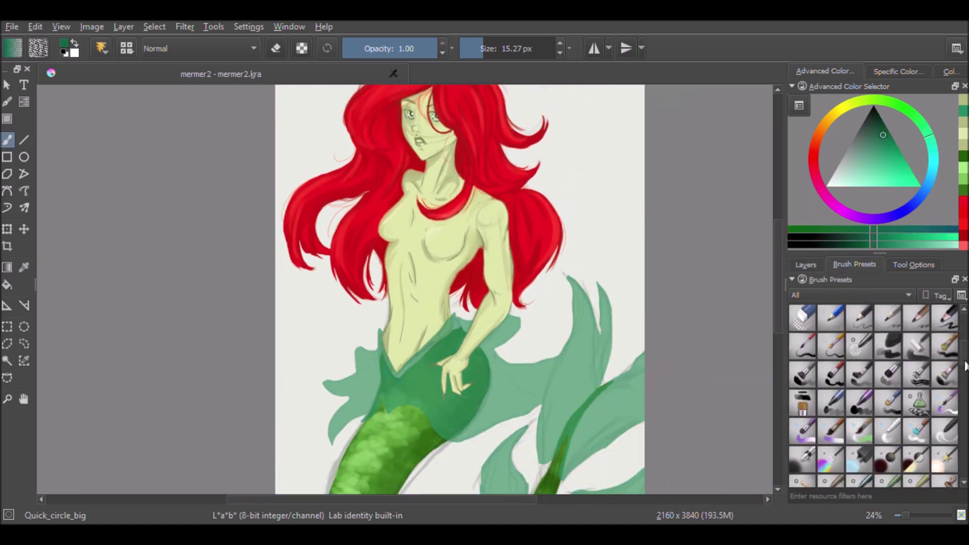
{"action": "scroll", "coordinate": [873, 393], "scroll_direction": "down", "scroll_amount": 3}
{"action": "left_click", "coordinate": [802, 374]}
{"action": "key", "text": "i"}
{"action": "key", "text": "i"}
{"action": "key", "text": "i"}
{"action": "left_click_drag", "start_coordinate": [505, 49], "coordinate": [486, 49]}
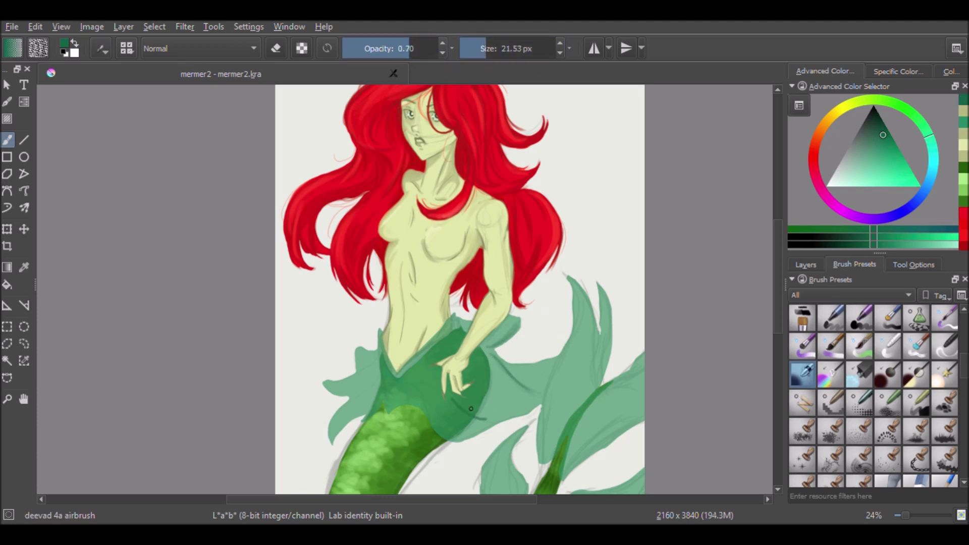
Airbrush darker green along the tail, fin edge, belt area and right fin edge
{"action": "left_click_drag", "start_coordinate": [463, 403], "coordinate": [428, 412]}
{"action": "left_click_drag", "start_coordinate": [503, 359], "coordinate": [559, 358]}
{"action": "mouse_move", "coordinate": [410, 366]}
{"action": "left_mouse_down"}
{"action": "mouse_move", "coordinate": [463, 326]}
{"action": "mouse_move", "coordinate": [382, 342]}
{"action": "left_mouse_up"}
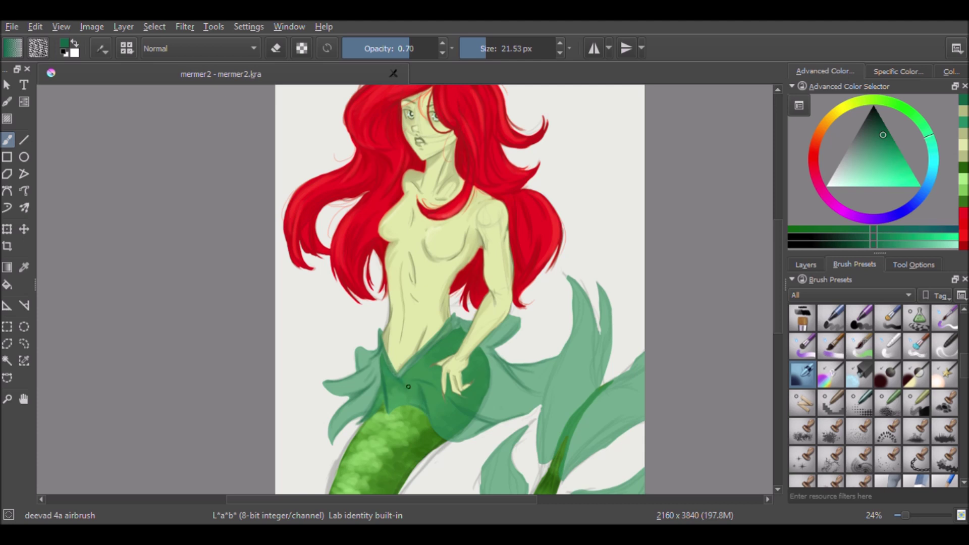
{"action": "left_click_drag", "start_coordinate": [596, 318], "coordinate": [597, 376]}
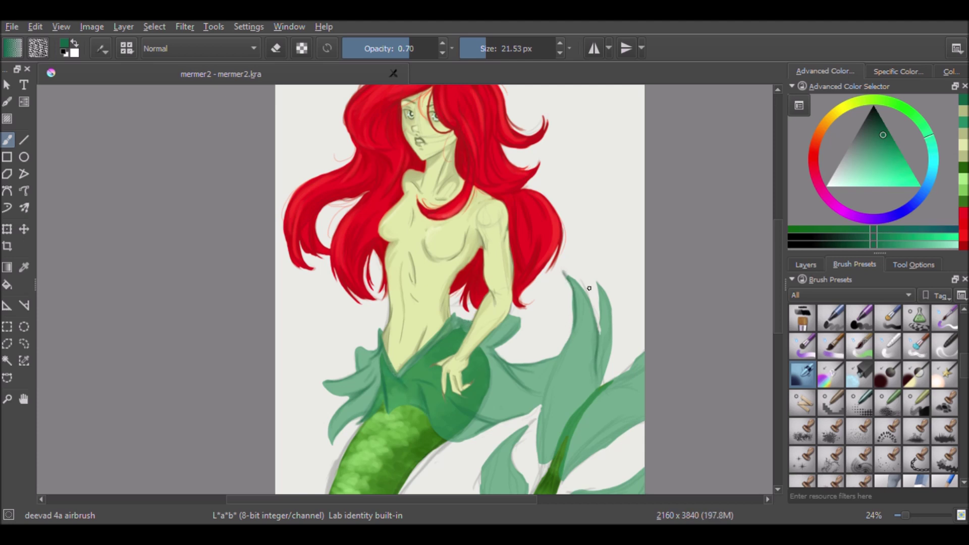
{"action": "key", "text": "minus"}
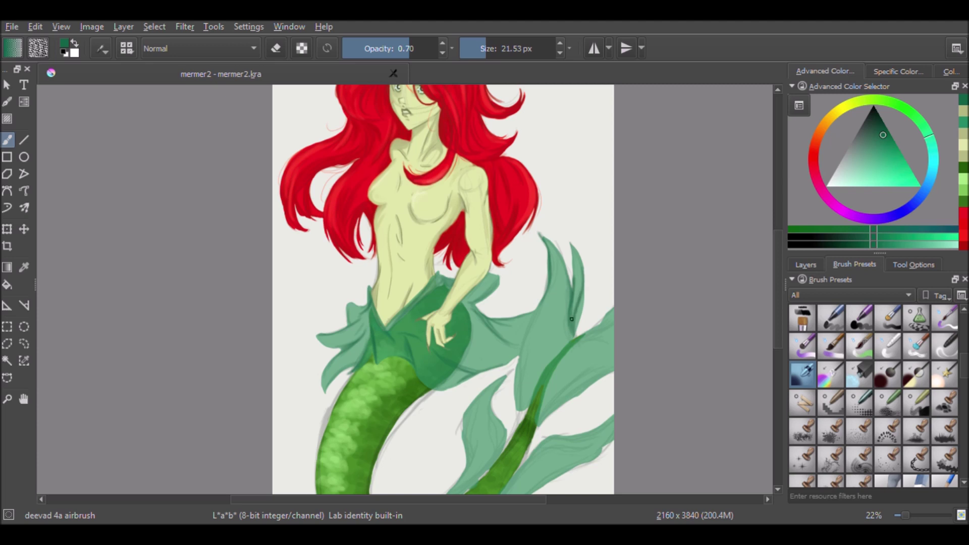
{"action": "left_click_drag", "start_coordinate": [615, 308], "coordinate": [608, 313]}
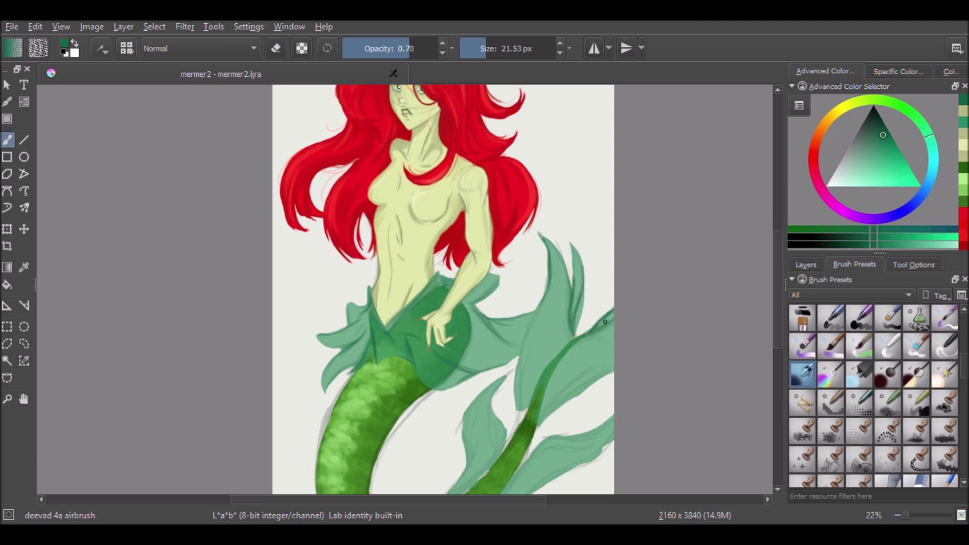
Continue dark green shading along the fin strands, tail outer edge and tail-fin junction
{"action": "left_click_drag", "start_coordinate": [549, 359], "coordinate": [553, 289]}
{"action": "left_click_drag", "start_coordinate": [535, 336], "coordinate": [536, 308]}
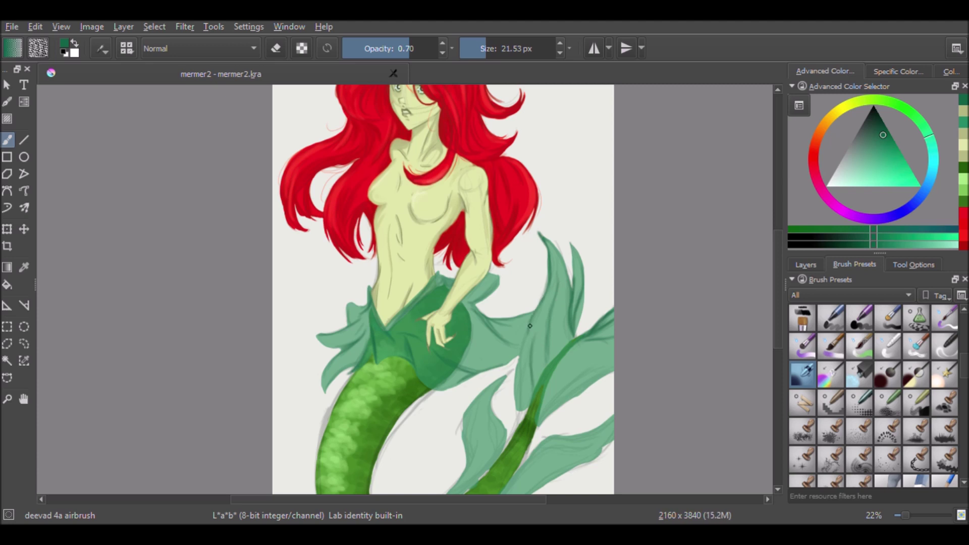
{"action": "left_click_drag", "start_coordinate": [520, 355], "coordinate": [516, 426]}
{"action": "mouse_move", "coordinate": [535, 315]}
{"action": "left_mouse_down"}
{"action": "mouse_move", "coordinate": [516, 379]}
{"action": "mouse_move", "coordinate": [503, 358]}
{"action": "left_mouse_up"}
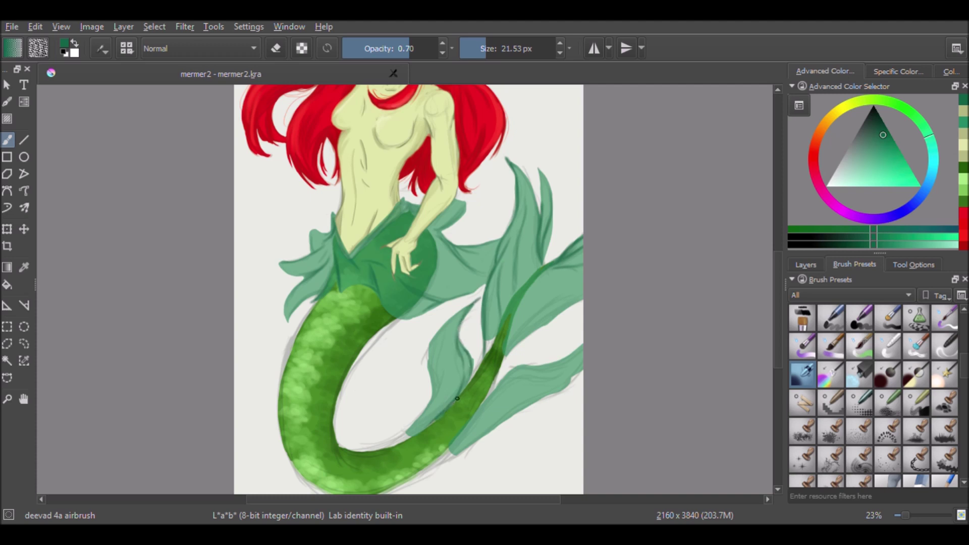
{"action": "mouse_move", "coordinate": [429, 359]}
{"action": "left_mouse_down"}
{"action": "mouse_move", "coordinate": [440, 391]}
{"action": "mouse_move", "coordinate": [395, 440]}
{"action": "mouse_move", "coordinate": [426, 427]}
{"action": "left_mouse_up"}
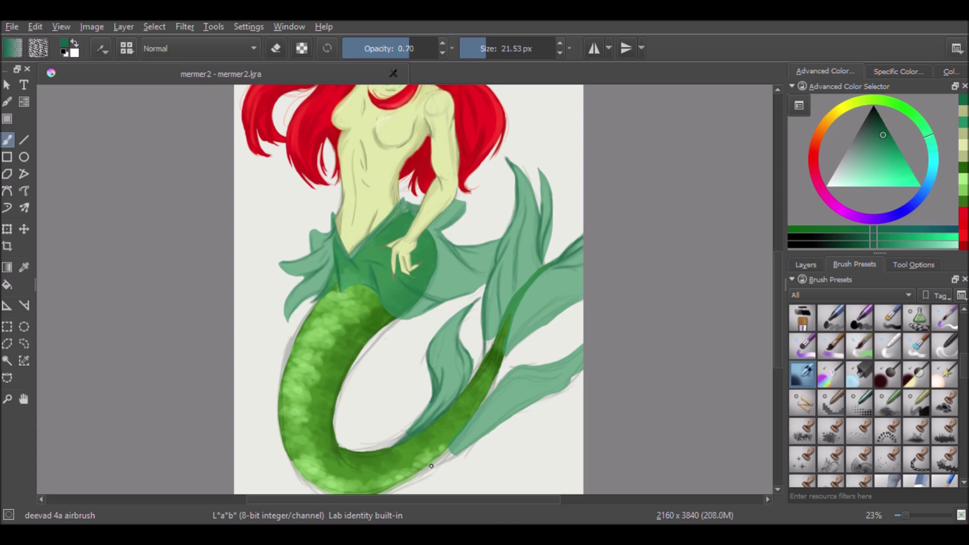
{"action": "mouse_move", "coordinate": [393, 445]}
{"action": "left_mouse_down"}
{"action": "mouse_move", "coordinate": [498, 328]}
{"action": "mouse_move", "coordinate": [489, 344]}
{"action": "mouse_move", "coordinate": [565, 308]}
{"action": "mouse_move", "coordinate": [510, 271]}
{"action": "left_mouse_up"}
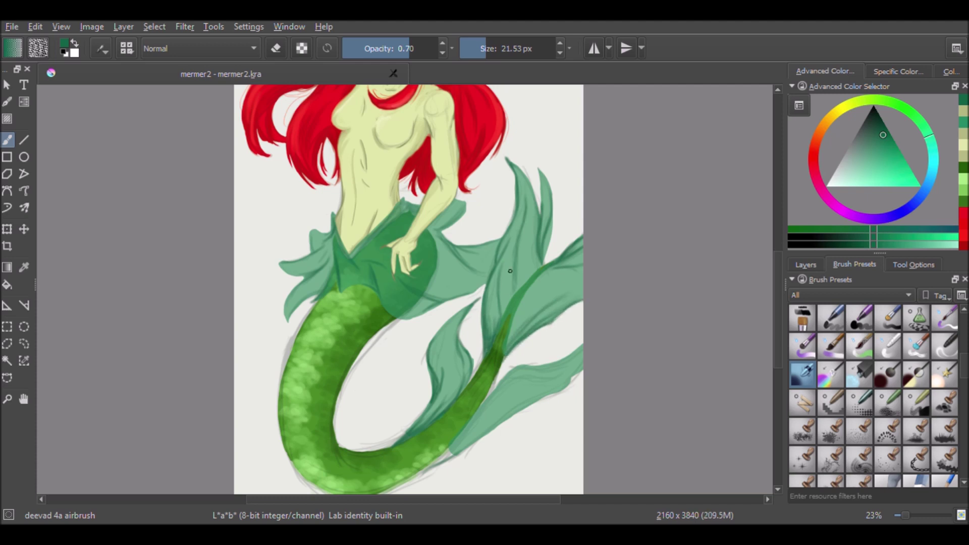
{"action": "left_click_drag", "start_coordinate": [494, 390], "coordinate": [554, 362]}
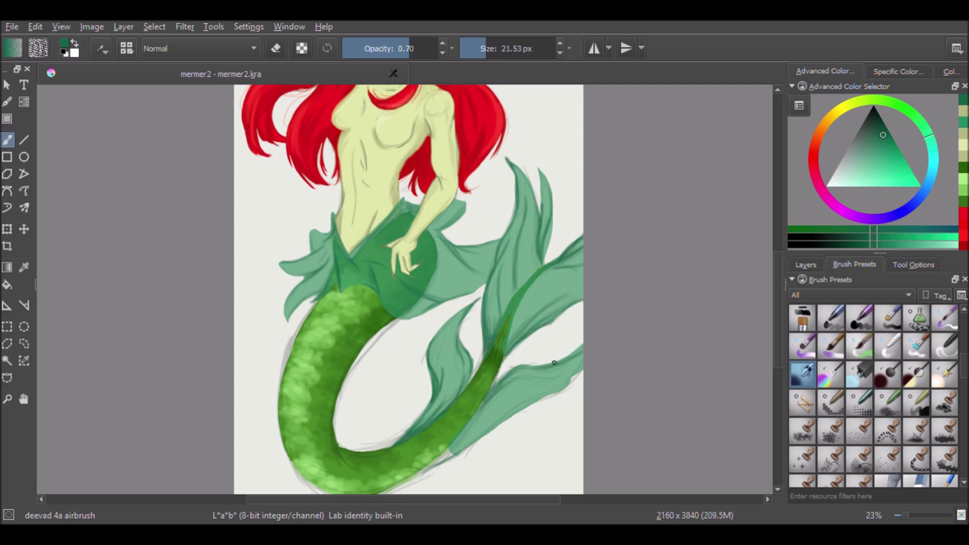
{"action": "mouse_move", "coordinate": [436, 461]}
{"action": "left_mouse_down"}
{"action": "mouse_move", "coordinate": [575, 376]}
{"action": "mouse_move", "coordinate": [557, 369]}
{"action": "left_mouse_up"}
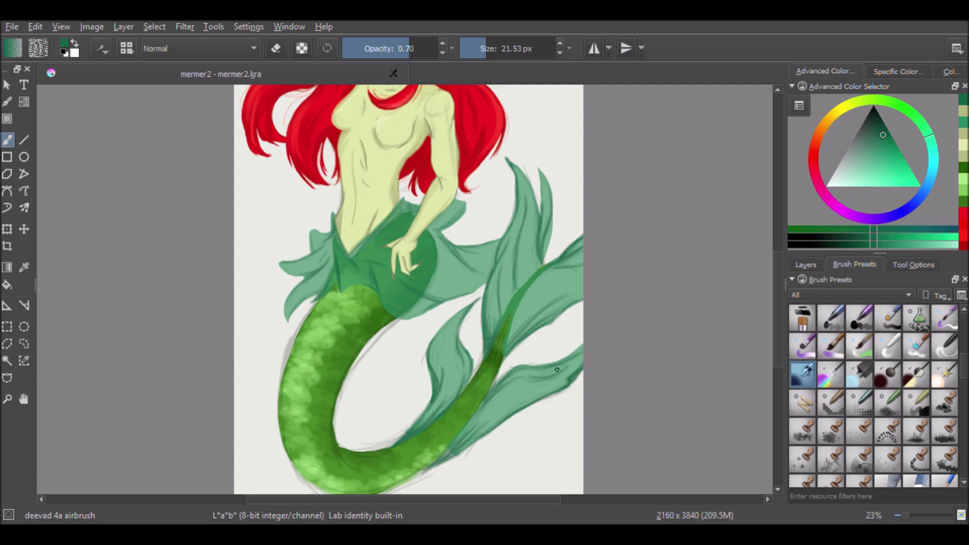
{"action": "left_click_drag", "start_coordinate": [474, 286], "coordinate": [444, 274]}
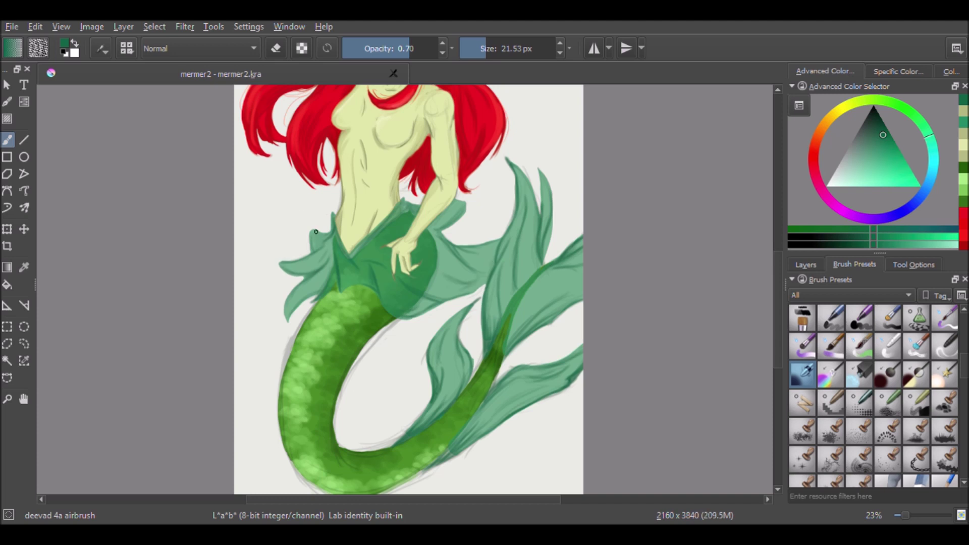
On Layer 14, brush lighter green over the fin edge with an enlarged airbrush
{"action": "left_click", "coordinate": [806, 265]}
{"action": "key", "text": "e"}
{"action": "scroll", "coordinate": [469, 197], "scroll_direction": "down", "scroll_amount": 1}
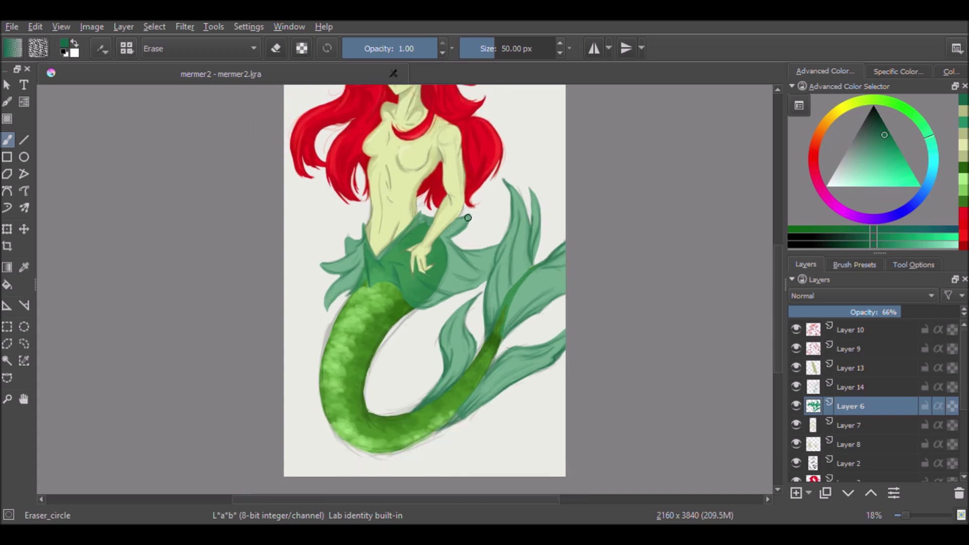
{"action": "left_click", "coordinate": [853, 386]}
{"action": "key", "text": "e"}
{"action": "left_click", "coordinate": [870, 178]}
{"action": "left_click_drag", "start_coordinate": [517, 304], "coordinate": [550, 303]}
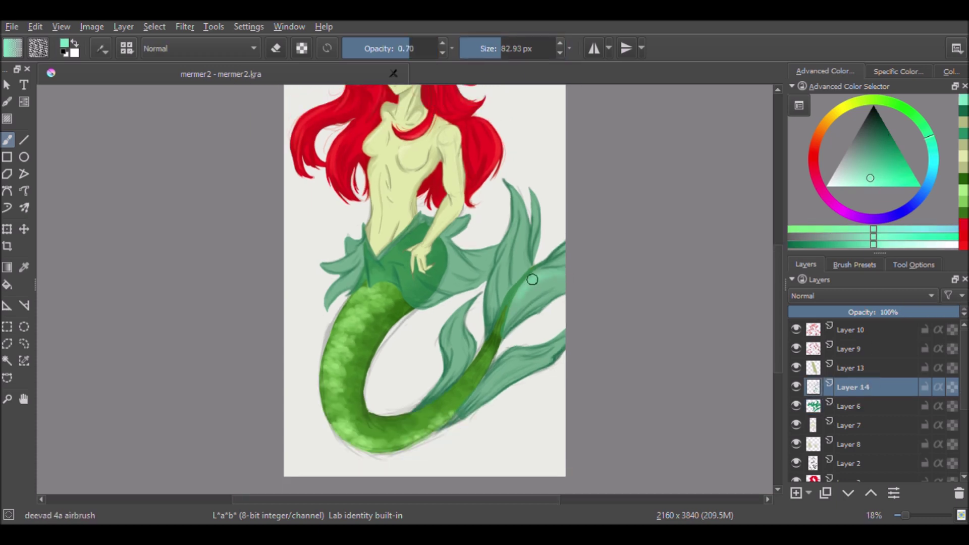
{"action": "left_click_drag", "start_coordinate": [535, 360], "coordinate": [504, 351]}
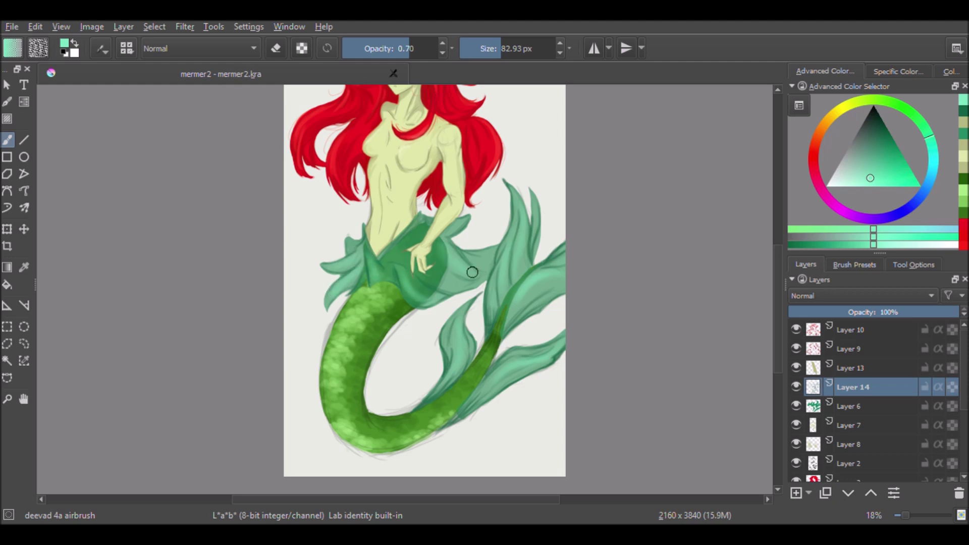
Add Layer 15 and airbrush pale skin-tone highlights on the torso
{"action": "scroll", "coordinate": [420, 254], "scroll_direction": "down", "scroll_amount": 1}
{"action": "scroll", "coordinate": [419, 253], "scroll_direction": "up", "scroll_amount": 1}
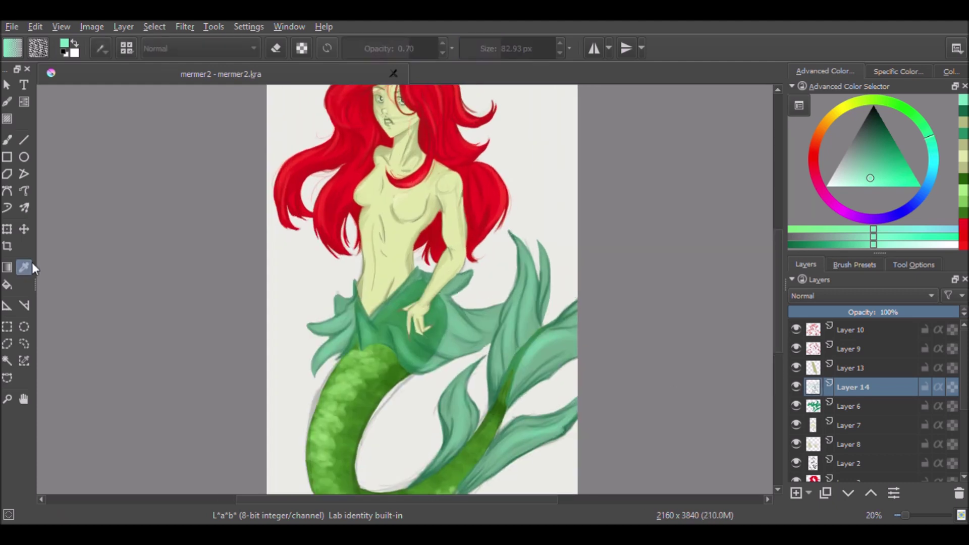
{"action": "left_click", "coordinate": [404, 212], "text": "ctrl"}
{"action": "left_click", "coordinate": [852, 368]}
{"action": "left_click", "coordinate": [796, 493]}
{"action": "left_click", "coordinate": [448, 184], "text": "ctrl"}
{"action": "mouse_move", "coordinate": [448, 183]}
{"action": "left_mouse_down"}
{"action": "mouse_move", "coordinate": [362, 194]}
{"action": "mouse_move", "coordinate": [403, 264]}
{"action": "left_mouse_up"}
{"action": "left_click", "coordinate": [414, 192], "text": "ctrl"}
{"action": "scroll", "coordinate": [435, 173], "scroll_direction": "down", "scroll_amount": 1}
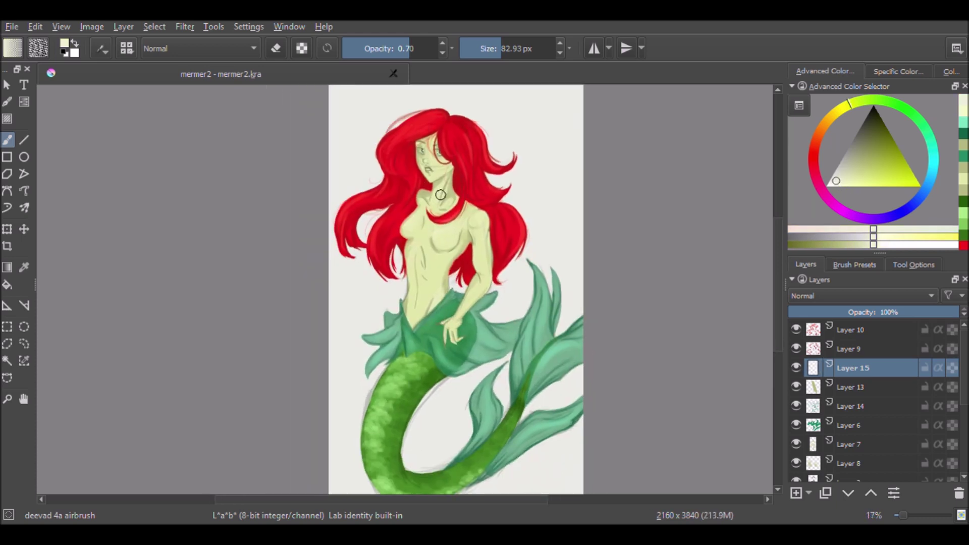
With a 8.36 px brush at 1.00 opacity, line the fingers in a dark colour on Layer 15
{"action": "scroll", "coordinate": [714, 331], "scroll_direction": "up", "scroll_amount": 3}
{"action": "scroll", "coordinate": [714, 332], "scroll_direction": "up", "scroll_amount": 1}
{"action": "left_click_drag", "start_coordinate": [499, 48], "coordinate": [472, 48]}
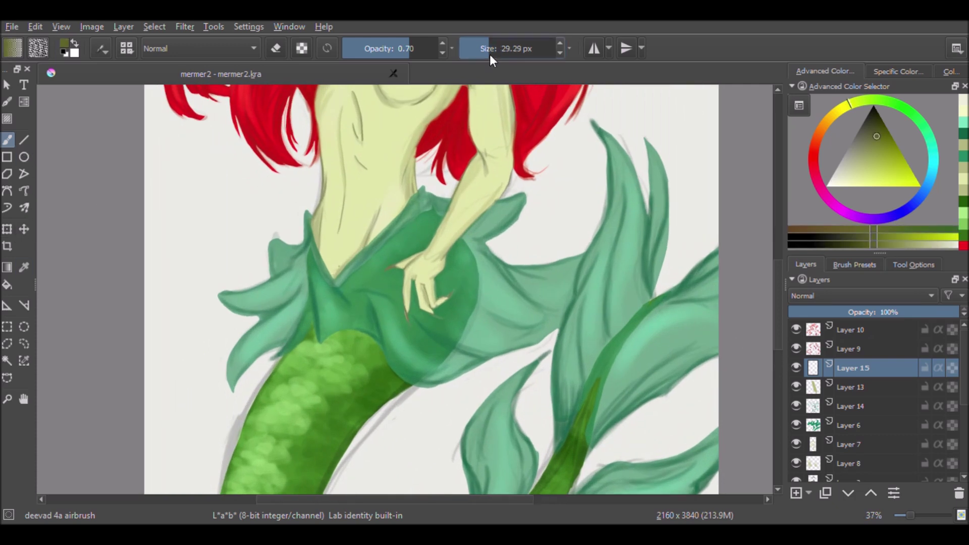
{"action": "left_click", "coordinate": [434, 48]}
{"action": "left_click", "coordinate": [877, 126]}
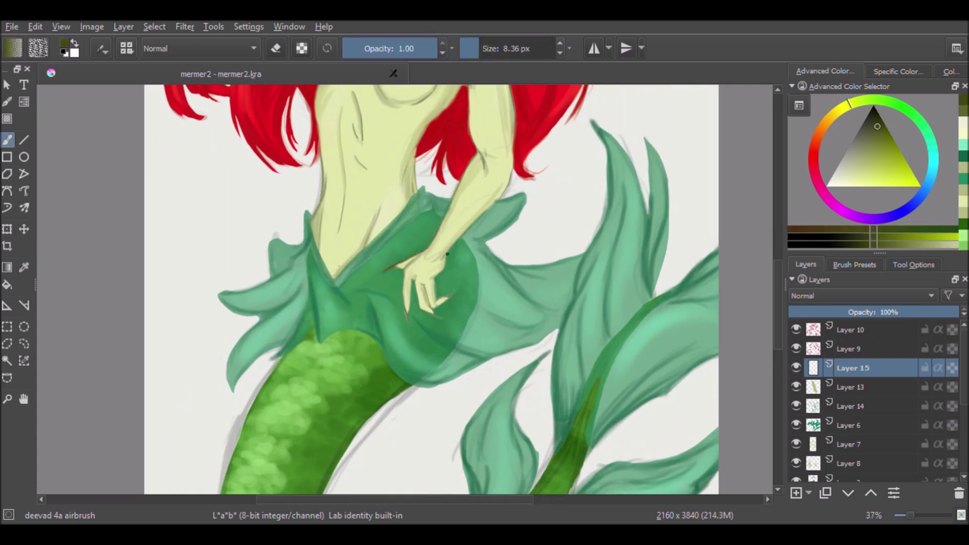
{"action": "left_click_drag", "start_coordinate": [412, 283], "coordinate": [409, 310]}
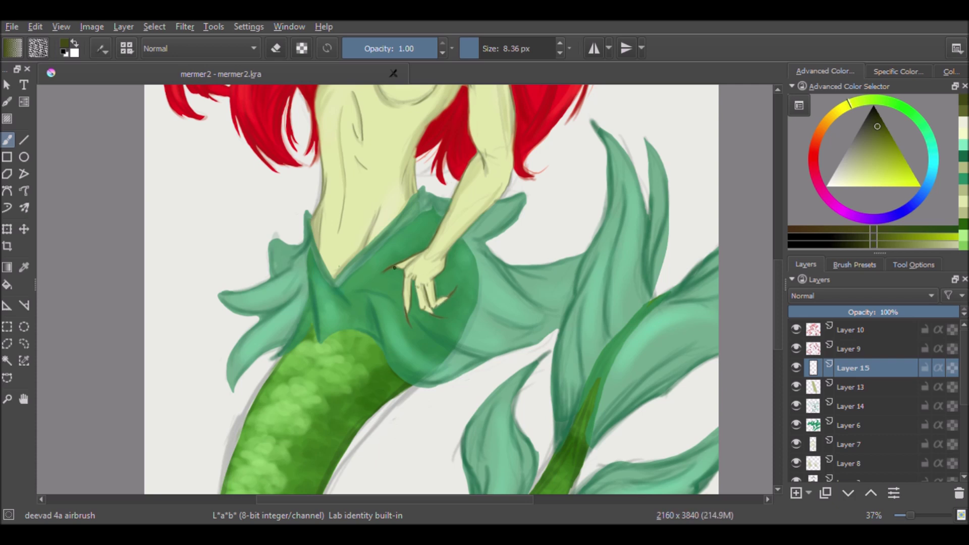
{"action": "scroll", "coordinate": [420, 254], "scroll_direction": "down", "scroll_amount": 5}
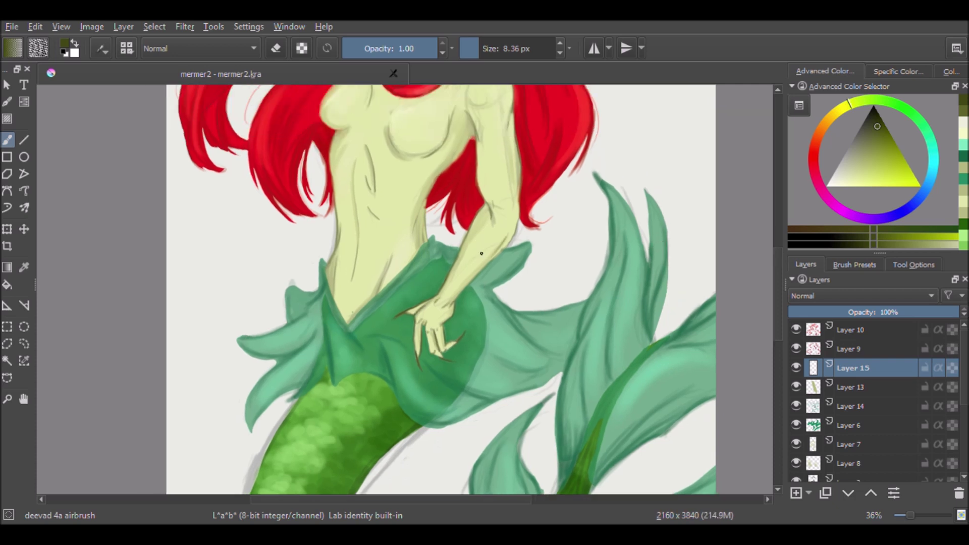
{"action": "scroll", "coordinate": [449, 288], "scroll_direction": "down", "scroll_amount": 3}
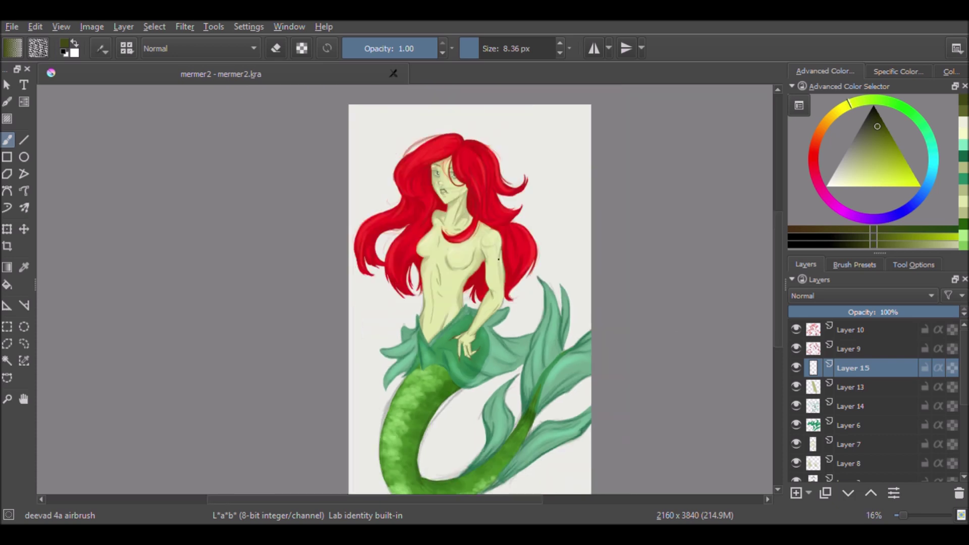
{"action": "scroll", "coordinate": [858, 409], "scroll_direction": "down", "scroll_amount": 2}
{"action": "scroll", "coordinate": [600, 396], "scroll_direction": "up", "scroll_amount": 5}
{"action": "scroll", "coordinate": [600, 397], "scroll_direction": "up", "scroll_amount": 5}
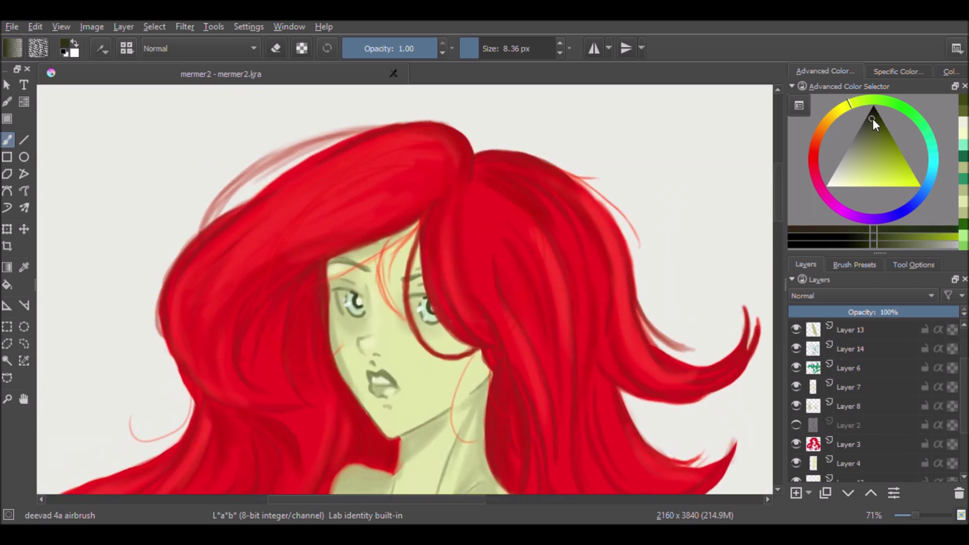
Add Layer 16 above Layer 9, paint a dark stroke beside the right eye, then move it below
{"action": "scroll", "coordinate": [867, 352], "scroll_direction": "up", "scroll_amount": 3}
{"action": "left_click", "coordinate": [867, 352]}
{"action": "key", "text": "Insert"}
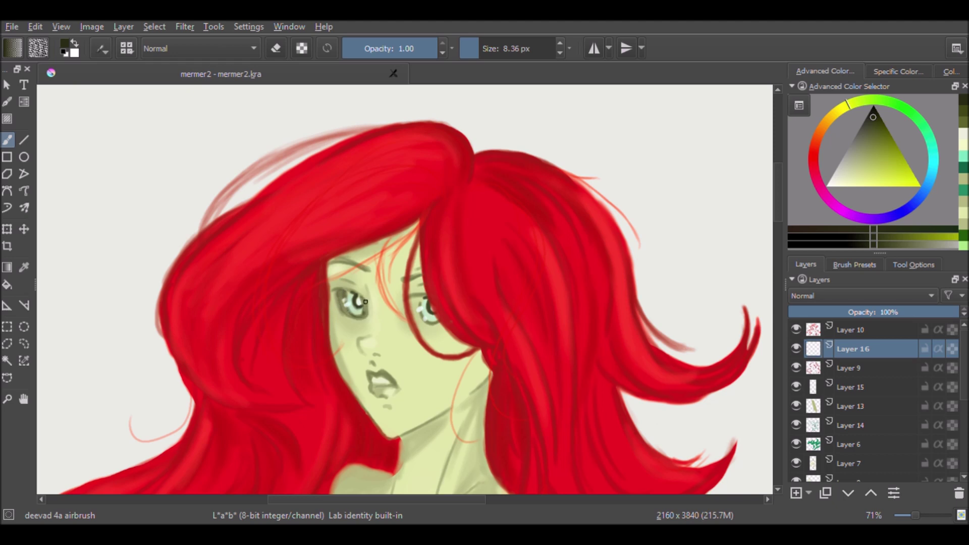
{"action": "left_click_drag", "start_coordinate": [423, 296], "coordinate": [414, 315]}
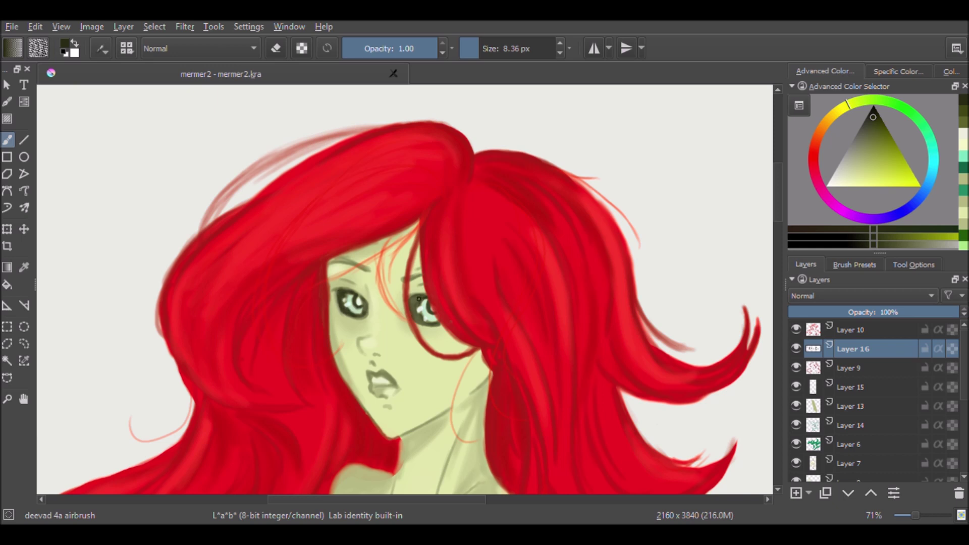
{"action": "key", "text": "ctrl+Page_Down"}
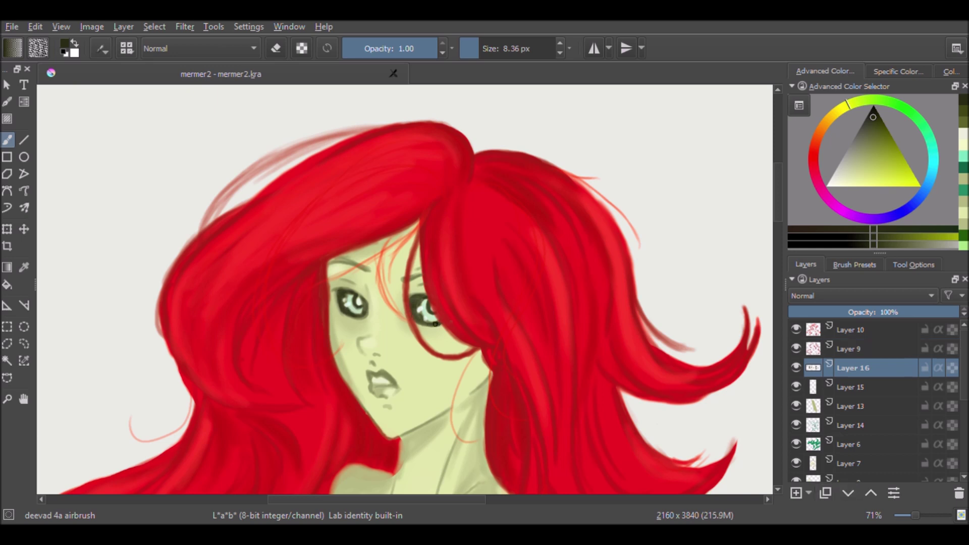
Dab a mint highlight onto the right eye and sample the dark eye-outline colour
{"action": "left_click", "coordinate": [964, 163]}
{"action": "left_click", "coordinate": [427, 314]}
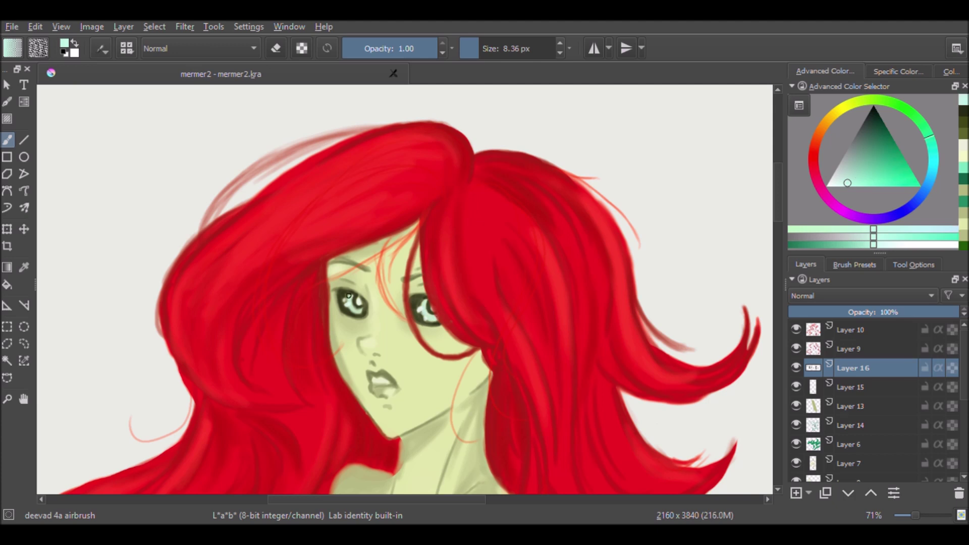
{"action": "left_click", "coordinate": [870, 144]}
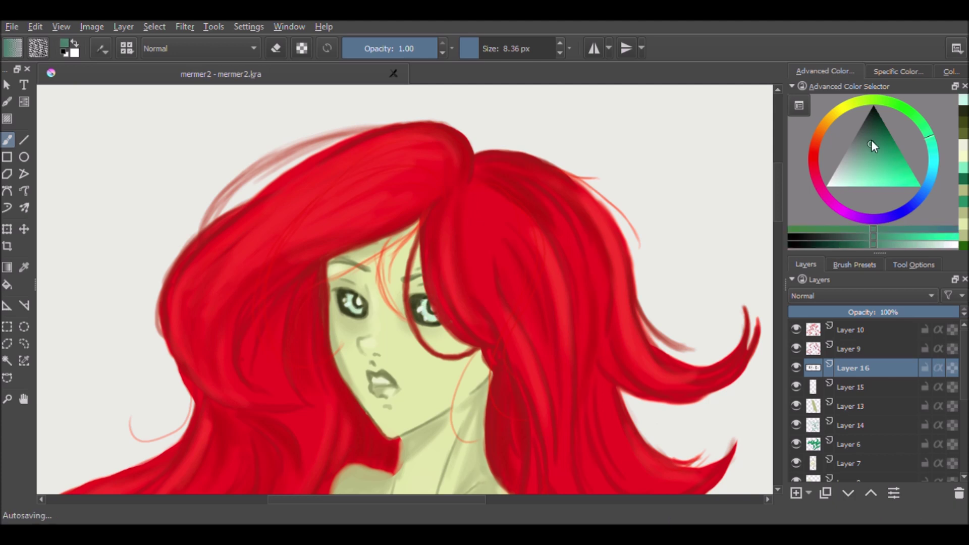
{"action": "scroll", "coordinate": [579, 328], "scroll_direction": "up", "scroll_amount": 3}
{"action": "left_click", "coordinate": [834, 184]}
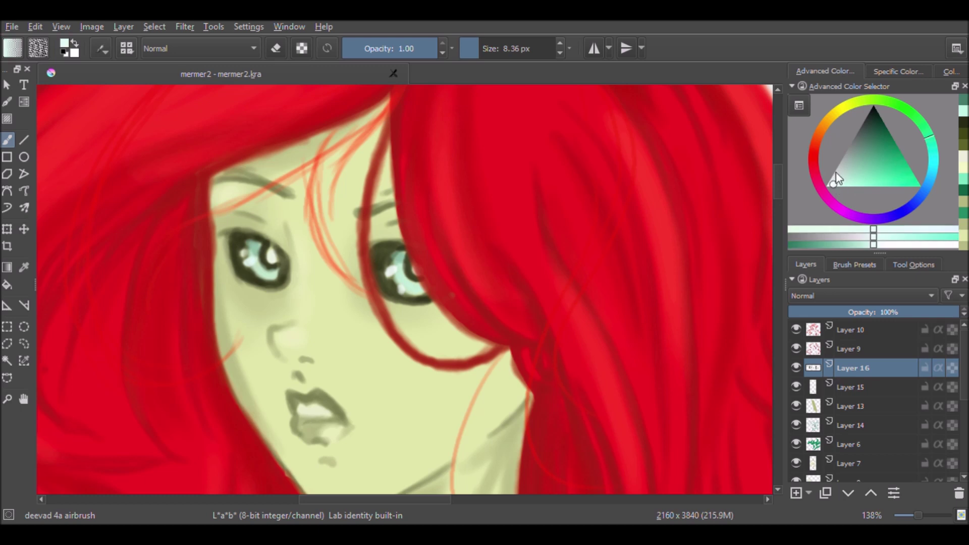
{"action": "left_click", "coordinate": [255, 249]}
{"action": "left_click", "coordinate": [390, 250], "text": "ctrl"}
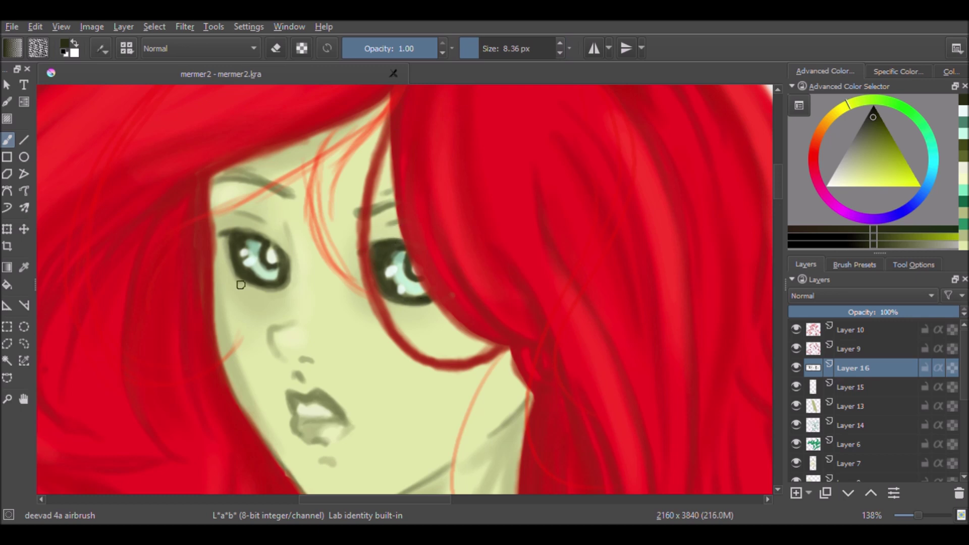
Lower brush opacity and airbrush soft grey shading around the eyes and along the nose
{"action": "key", "text": "i"}
{"action": "key", "text": "bracketright"}
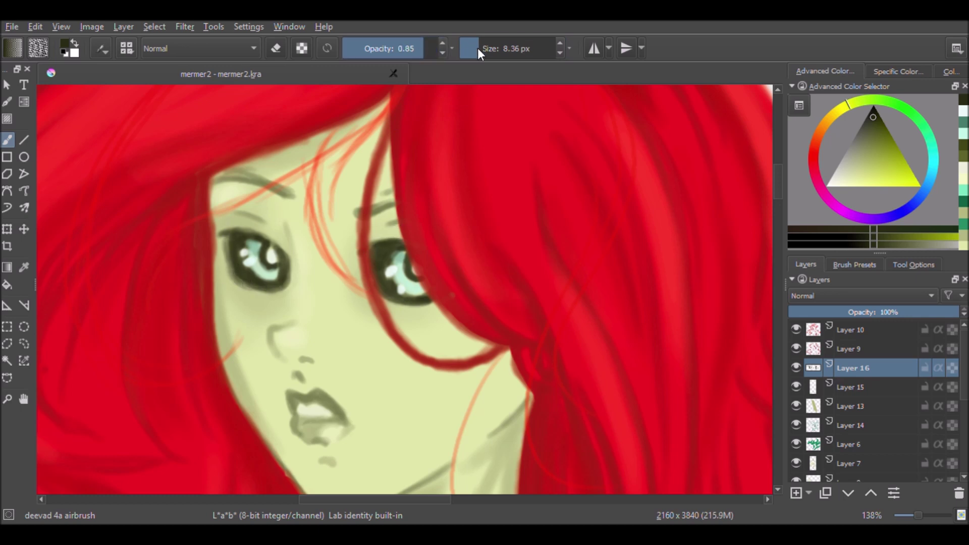
{"action": "key", "text": "i"}
{"action": "key", "text": "i"}
{"action": "key", "text": "i"}
{"action": "mouse_move", "coordinate": [273, 301]}
{"action": "left_mouse_down"}
{"action": "mouse_move", "coordinate": [288, 292]}
{"action": "mouse_move", "coordinate": [281, 198]}
{"action": "mouse_move", "coordinate": [292, 324]}
{"action": "mouse_move", "coordinate": [273, 360]}
{"action": "left_mouse_up"}
{"action": "mouse_move", "coordinate": [441, 290]}
{"action": "left_mouse_down"}
{"action": "mouse_move", "coordinate": [419, 314]}
{"action": "mouse_move", "coordinate": [359, 245]}
{"action": "mouse_move", "coordinate": [357, 285]}
{"action": "left_mouse_up"}
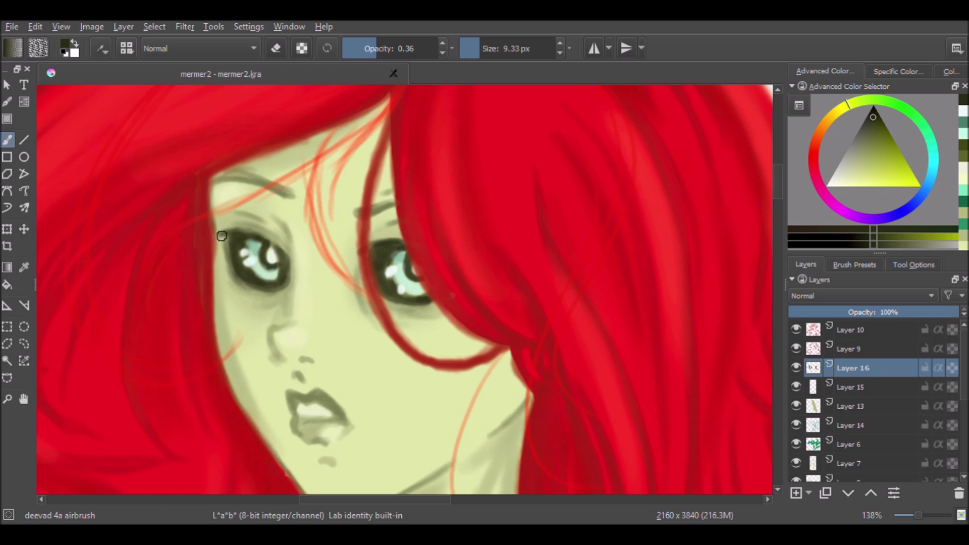
{"action": "scroll", "coordinate": [613, 335], "scroll_direction": "down", "scroll_amount": 3}
{"action": "key", "text": "bracketleft"}
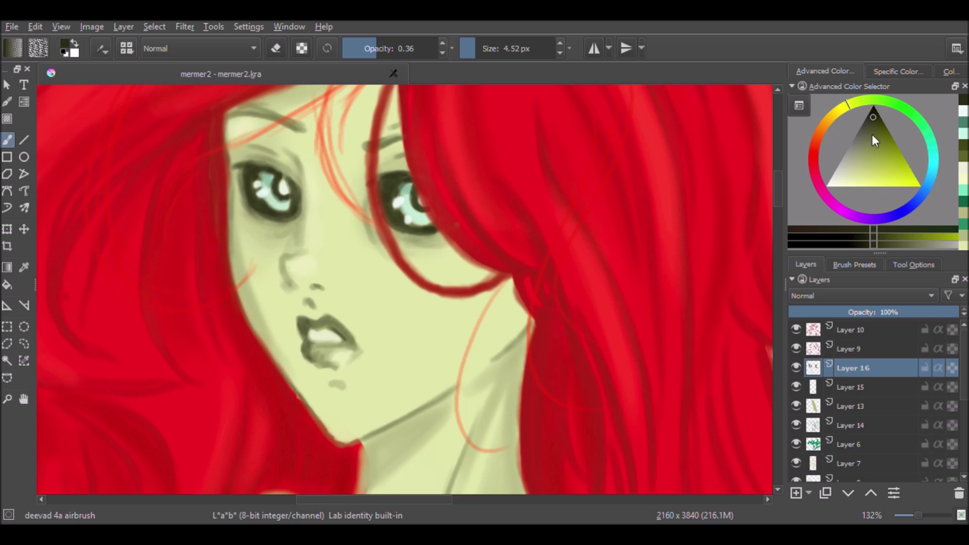
{"action": "left_click", "coordinate": [867, 149]}
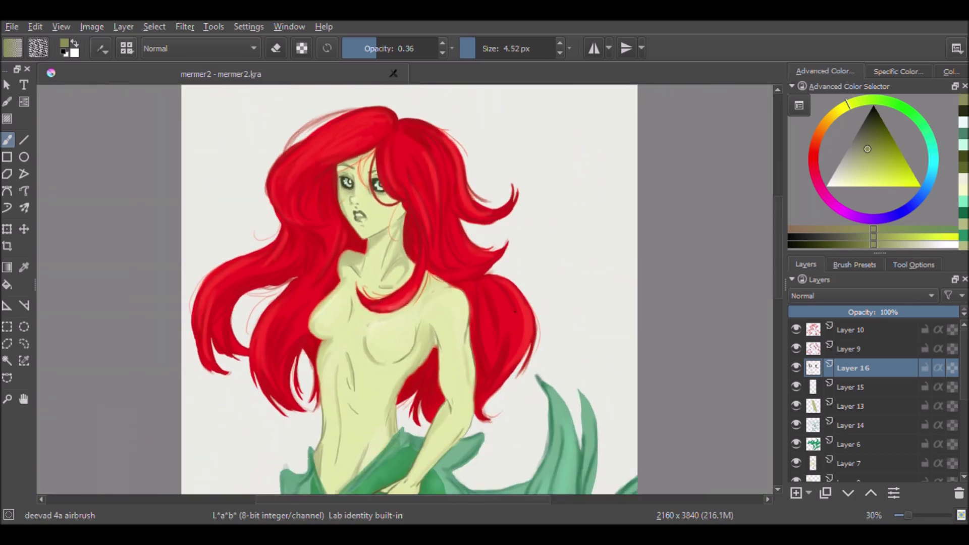
Zoom out to the whole mermaid and merge Layer 10 and the face and hair layers down with Ctrl+E
{"action": "mouse_move", "coordinate": [336, 307]}
{"action": "left_mouse_down"}
{"action": "mouse_move", "coordinate": [598, 416]}
{"action": "mouse_move", "coordinate": [591, 420]}
{"action": "left_mouse_up"}
{"action": "left_click", "coordinate": [865, 329]}
{"action": "key", "text": "ctrl+e"}
{"action": "key", "text": "ctrl+e"}
{"action": "key", "text": "ctrl+e"}
{"action": "key", "text": "ctrl+e"}
{"action": "key", "text": "ctrl+e"}
{"action": "key", "text": "ctrl+e"}
{"action": "key", "text": "ctrl+e"}
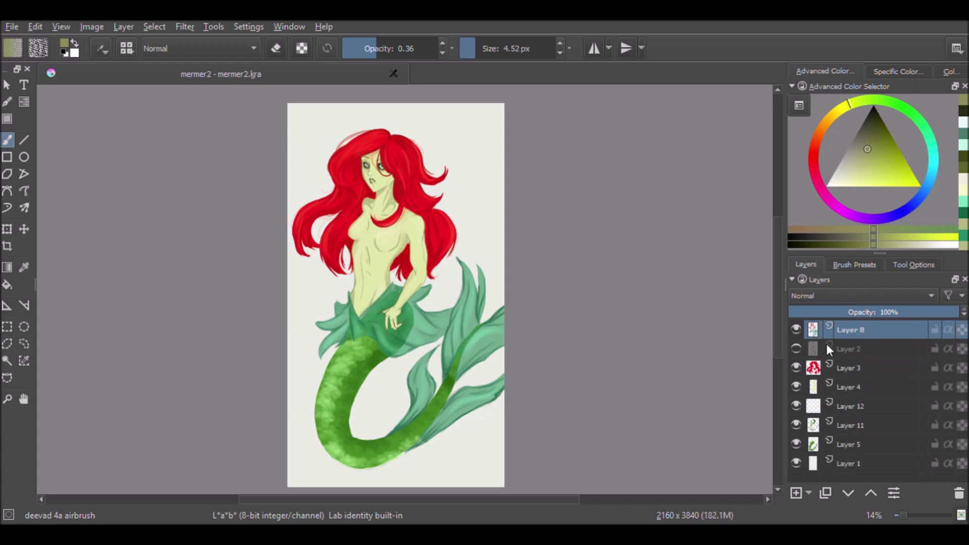
Move Layer 2 down, delete hidden Layer 12, and merge the figure layers into Layer 5
{"action": "left_click_drag", "start_coordinate": [838, 349], "coordinate": [853, 444]}
{"action": "left_click", "coordinate": [796, 387]}
{"action": "left_click", "coordinate": [827, 387]}
{"action": "key", "text": "shift+Delete"}
{"action": "left_click", "coordinate": [876, 331]}
{"action": "key", "text": "ctrl+e"}
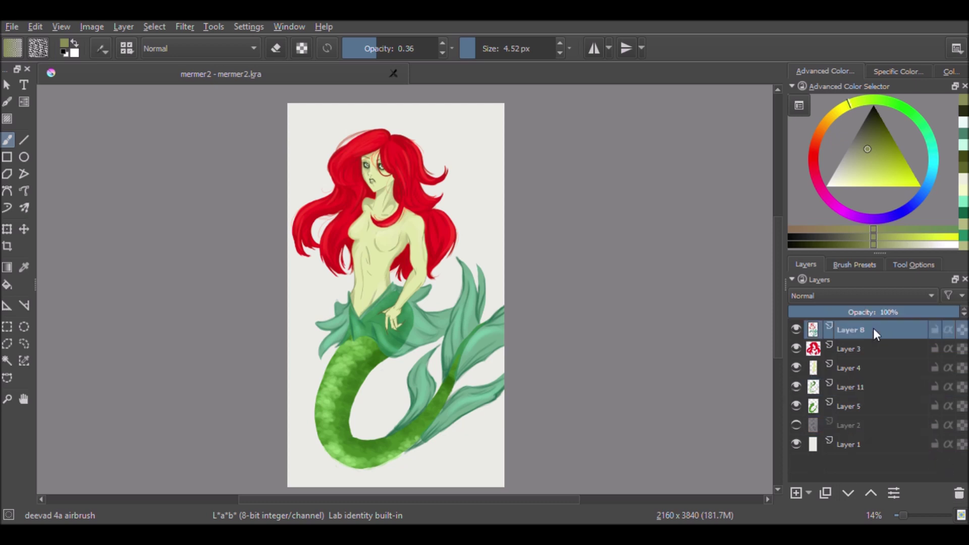
{"action": "key", "text": "ctrl+e"}
{"action": "key", "text": "ctrl+e"}
{"action": "key", "text": "ctrl+e"}
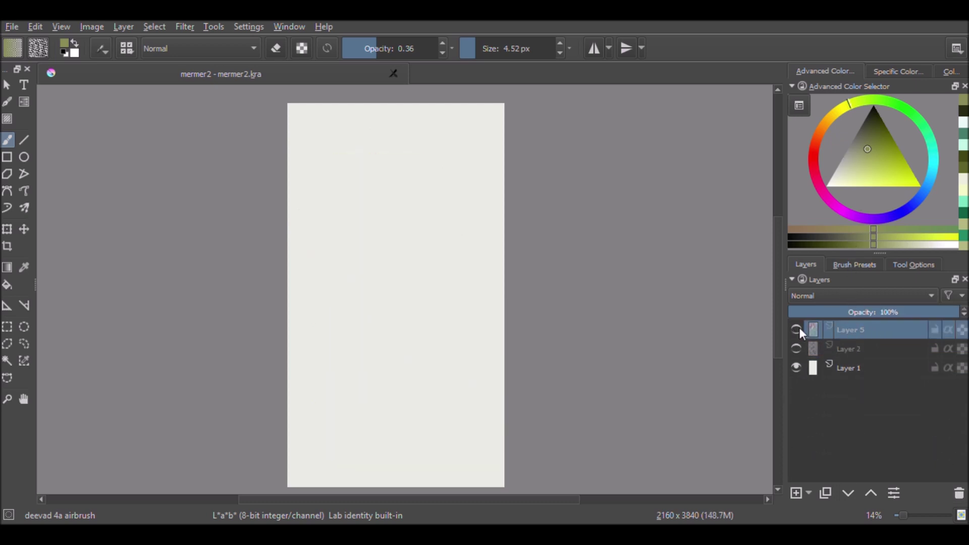
{"action": "left_click", "coordinate": [805, 368]}
On a new layer above Layer 1, airbrush blue-grey haze with a huge soft brush
{"action": "left_click", "coordinate": [796, 493]}
{"action": "left_click", "coordinate": [932, 181]}
{"action": "left_click", "coordinate": [873, 133]}
{"action": "left_click", "coordinate": [403, 49]}
{"action": "left_click_drag", "start_coordinate": [486, 48], "coordinate": [535, 49]}
{"action": "mouse_move", "coordinate": [461, 135]}
{"action": "left_mouse_down"}
{"action": "mouse_move", "coordinate": [461, 119]}
{"action": "mouse_move", "coordinate": [469, 253]}
{"action": "mouse_move", "coordinate": [507, 108]}
{"action": "mouse_move", "coordinate": [505, 357]}
{"action": "mouse_move", "coordinate": [426, 493]}
{"action": "left_mouse_up"}
{"action": "scroll", "coordinate": [428, 418], "scroll_direction": "down", "scroll_amount": 1}
{"action": "mouse_move", "coordinate": [428, 418]}
{"action": "left_mouse_down"}
{"action": "mouse_move", "coordinate": [498, 303]}
{"action": "mouse_move", "coordinate": [486, 165]}
{"action": "mouse_move", "coordinate": [351, 123]}
{"action": "left_mouse_up"}
{"action": "mouse_move", "coordinate": [390, 286]}
{"action": "left_mouse_down"}
{"action": "mouse_move", "coordinate": [381, 402]}
{"action": "mouse_move", "coordinate": [407, 393]}
{"action": "left_mouse_up"}
Add lighter blue-grey streaks across the upper-right background
{"action": "left_click", "coordinate": [842, 175]}
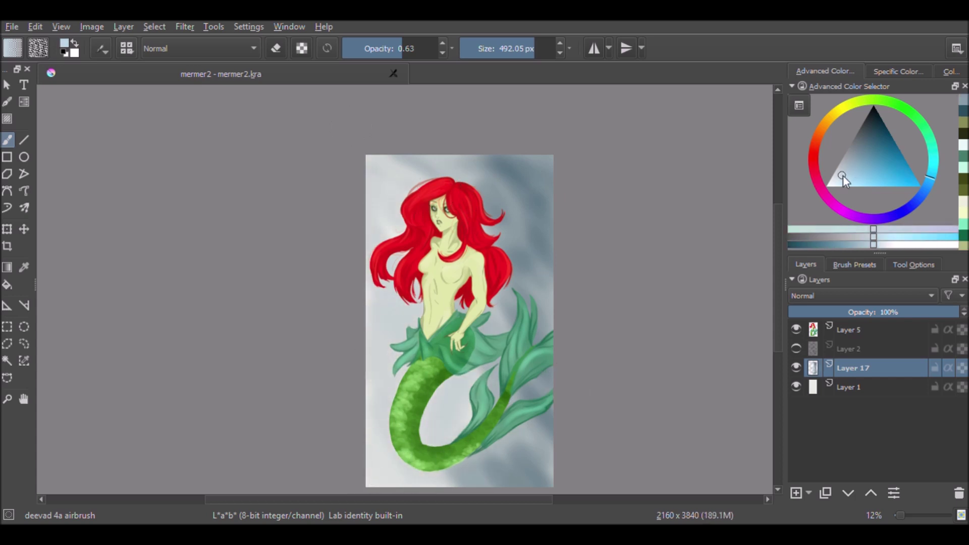
{"action": "left_click_drag", "start_coordinate": [399, 157], "coordinate": [346, 154]}
{"action": "left_click_drag", "start_coordinate": [446, 203], "coordinate": [513, 224]}
{"action": "left_click_drag", "start_coordinate": [482, 188], "coordinate": [525, 237]}
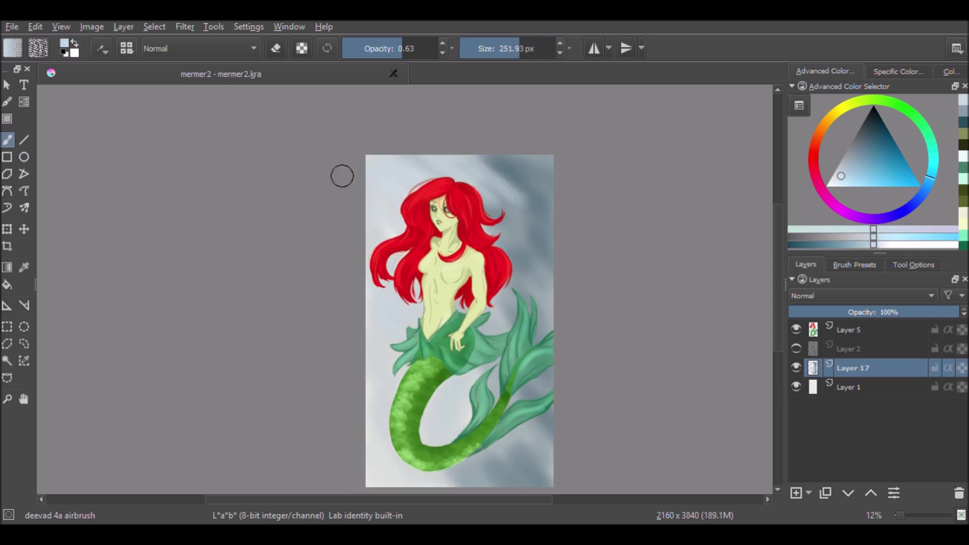
On another new layer, darken the canvas edges with an even larger brush
{"action": "left_click", "coordinate": [881, 387]}
{"action": "key", "text": "Insert"}
{"action": "left_click_drag", "start_coordinate": [518, 48], "coordinate": [530, 48]}
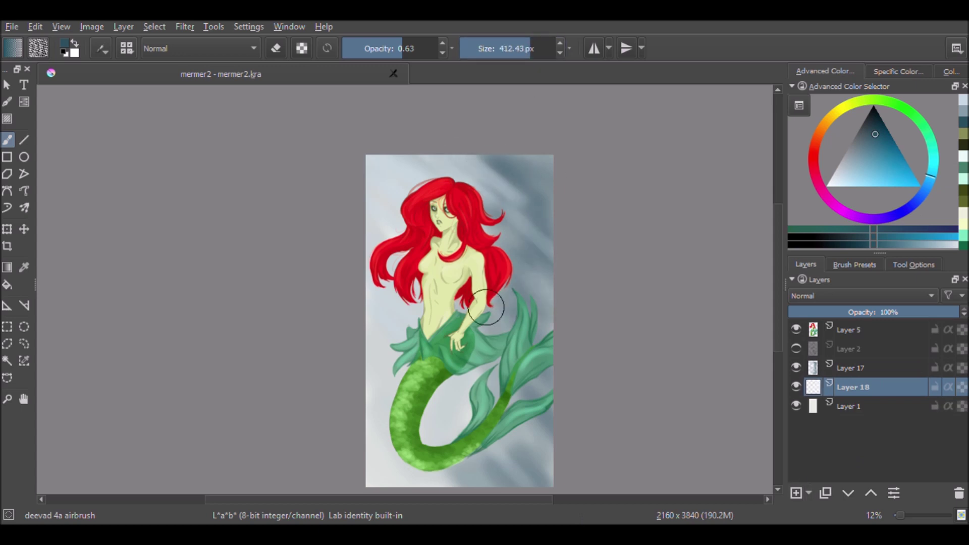
{"action": "left_click_drag", "start_coordinate": [365, 472], "coordinate": [385, 478]}
{"action": "left_click_drag", "start_coordinate": [535, 202], "coordinate": [446, 145]}
{"action": "mouse_move", "coordinate": [545, 454]}
{"action": "left_mouse_down"}
{"action": "mouse_move", "coordinate": [470, 486]}
{"action": "mouse_move", "coordinate": [383, 479]}
{"action": "left_mouse_up"}
{"action": "left_click", "coordinate": [796, 493]}
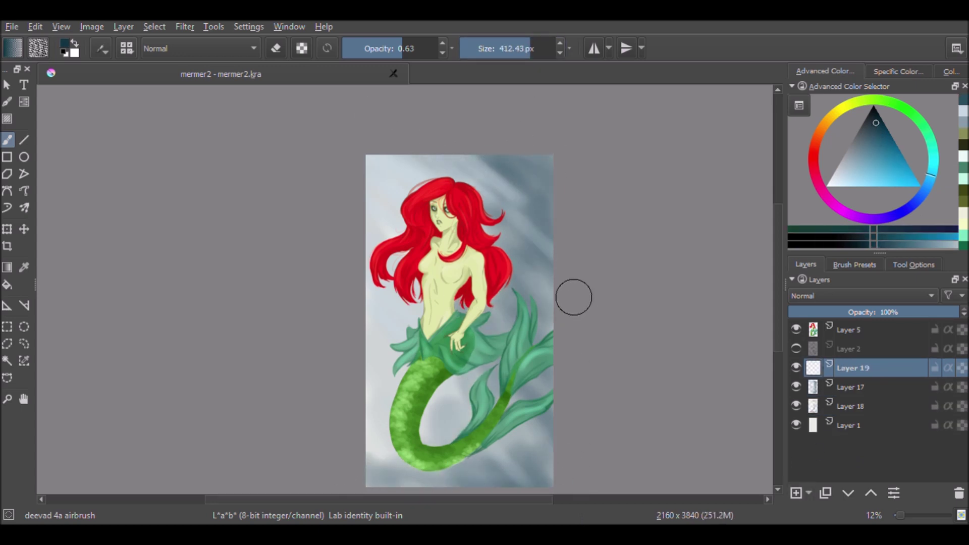
{"action": "scroll", "coordinate": [648, 280], "scroll_direction": "up", "scroll_amount": 1}
{"action": "scroll", "coordinate": [648, 280], "scroll_direction": "up", "scroll_amount": 2}
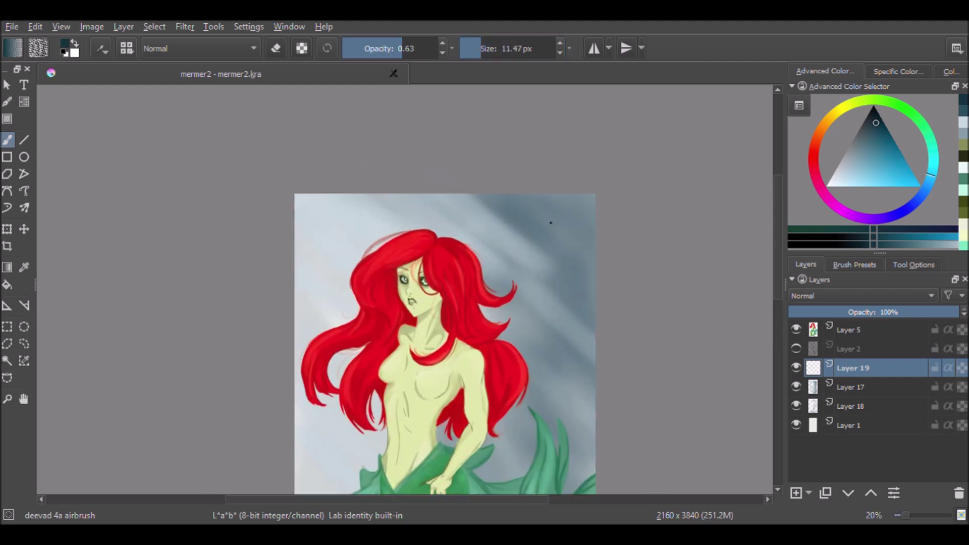
Draw a small ellipse bubble outline beside the mermaid's hair
{"action": "left_click", "coordinate": [24, 156]}
{"action": "mouse_move", "coordinate": [535, 322]}
{"action": "left_mouse_down"}
{"action": "mouse_move", "coordinate": [547, 334]}
{"action": "mouse_move", "coordinate": [536, 344]}
{"action": "left_mouse_up"}
{"action": "scroll", "coordinate": [498, 337], "scroll_direction": "up", "scroll_amount": 1}
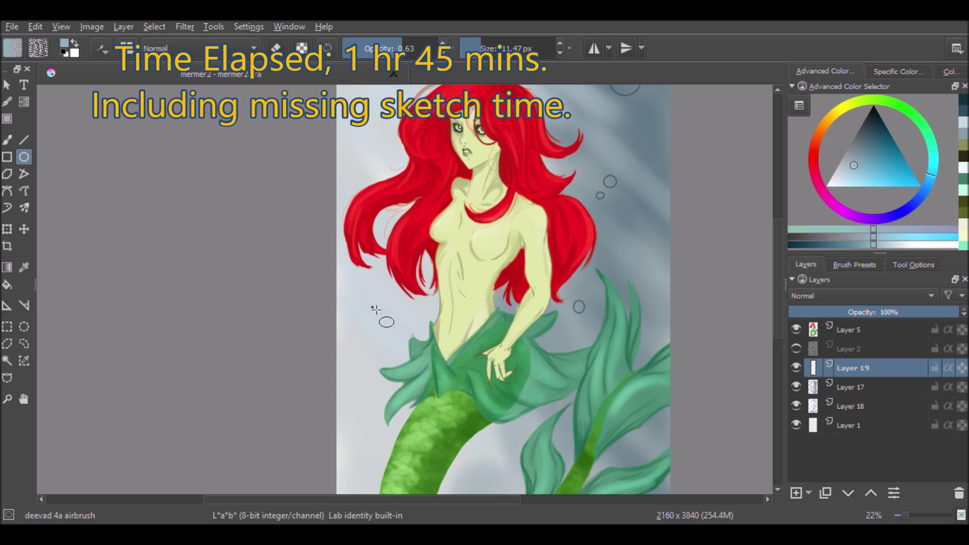
{"action": "scroll", "coordinate": [671, 378], "scroll_direction": "down", "scroll_amount": 2}
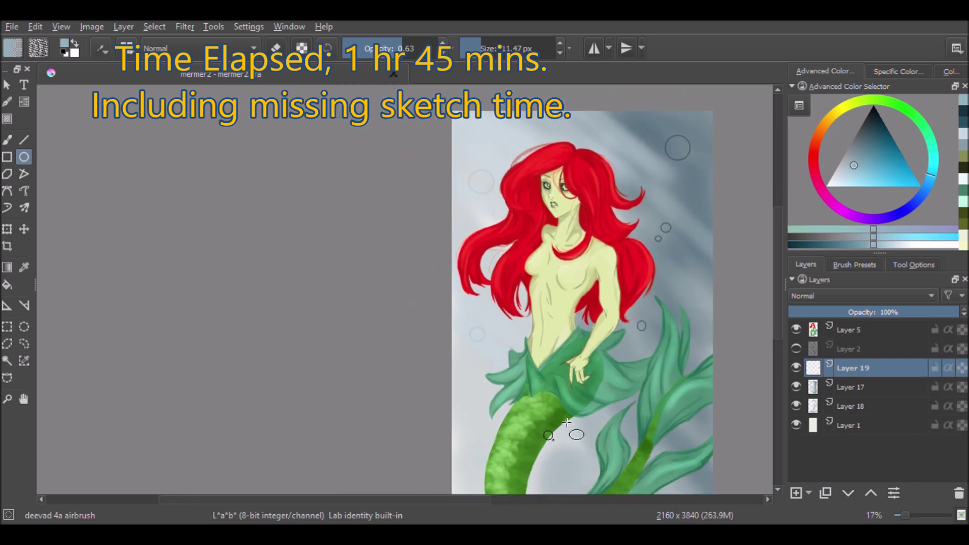
{"action": "scroll", "coordinate": [545, 435], "scroll_direction": "down", "scroll_amount": 1}
{"action": "scroll", "coordinate": [476, 461], "scroll_direction": "down", "scroll_amount": 1}
On a new top layer, draw a small bubble right of the face and pick near-white
{"action": "left_click", "coordinate": [853, 330]}
{"action": "left_click", "coordinate": [796, 493]}
{"action": "left_click_drag", "start_coordinate": [514, 175], "coordinate": [526, 188]}
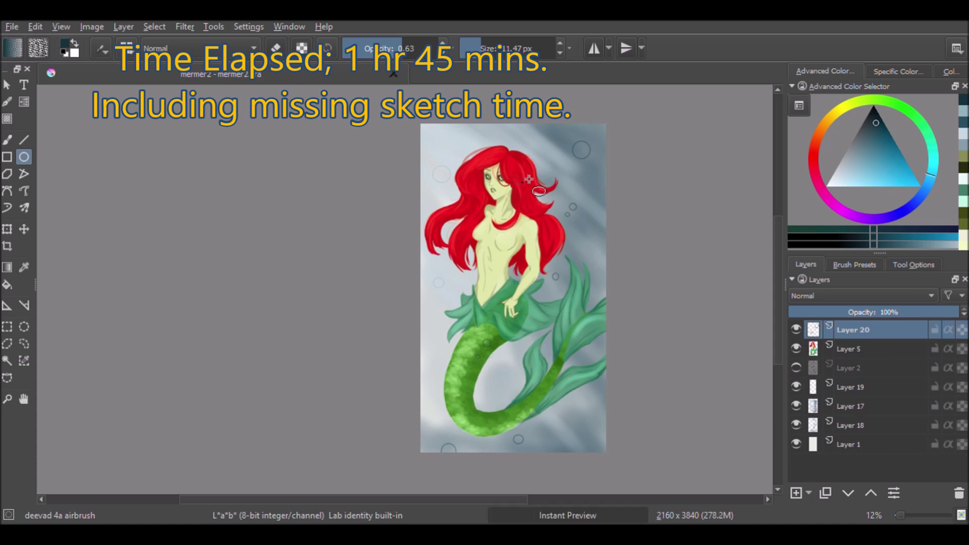
{"action": "left_click", "coordinate": [836, 181]}
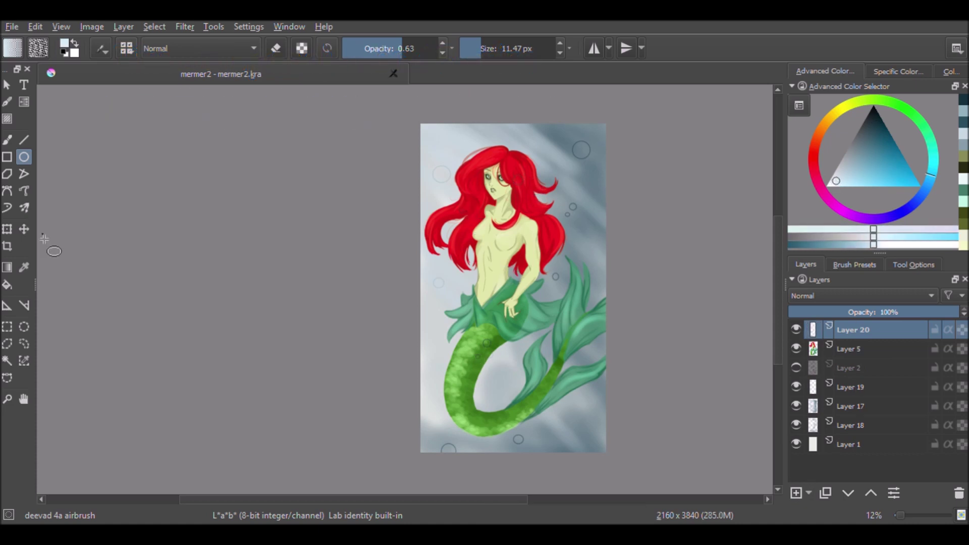
Back on the brush, try blue-grey and dark blue colours, then add a layer above Layer 5
{"action": "key", "text": "b"}
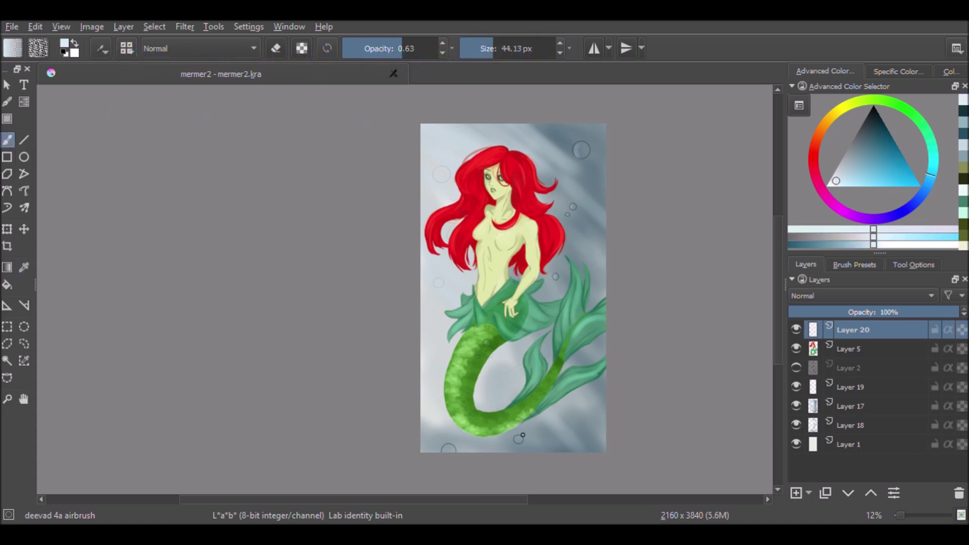
{"action": "left_click", "coordinate": [569, 215], "text": "ctrl"}
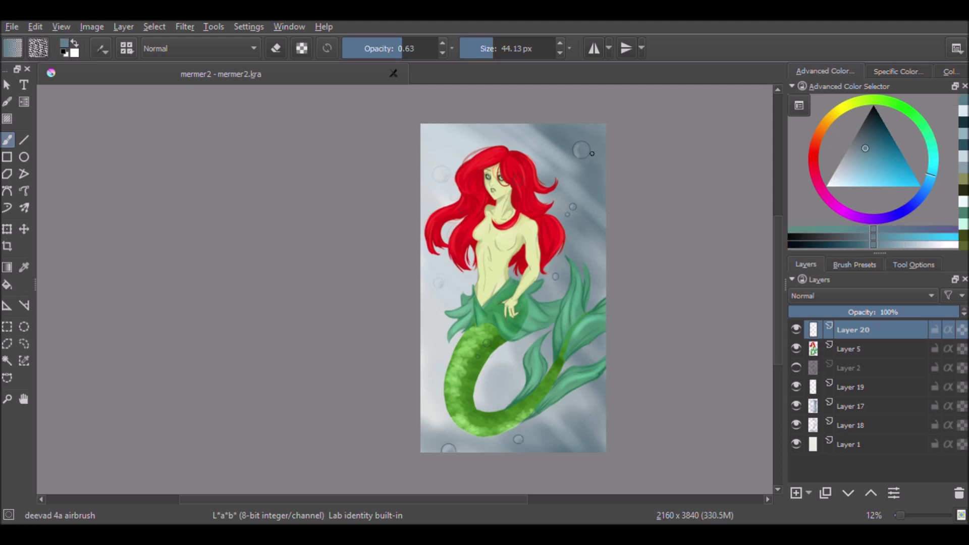
{"action": "left_click", "coordinate": [872, 128]}
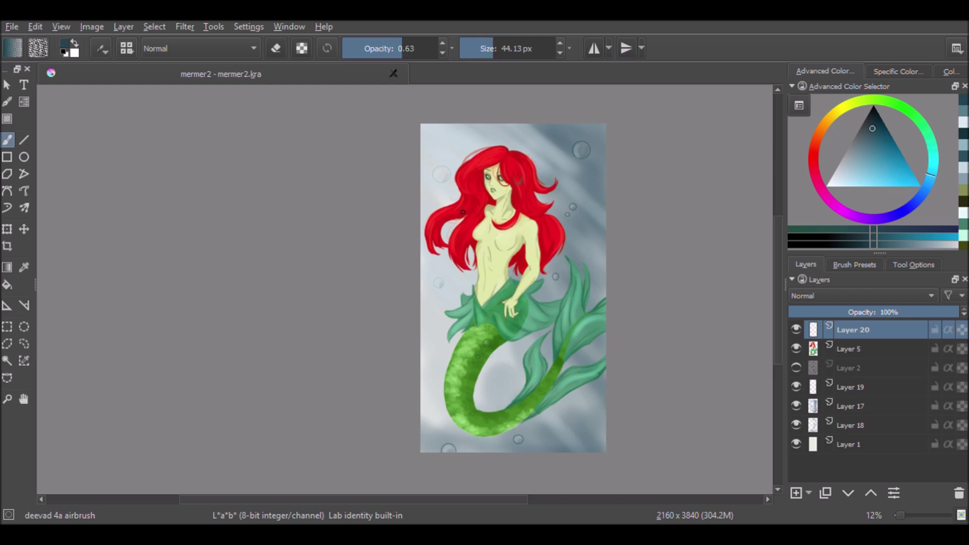
{"action": "key", "text": "x"}
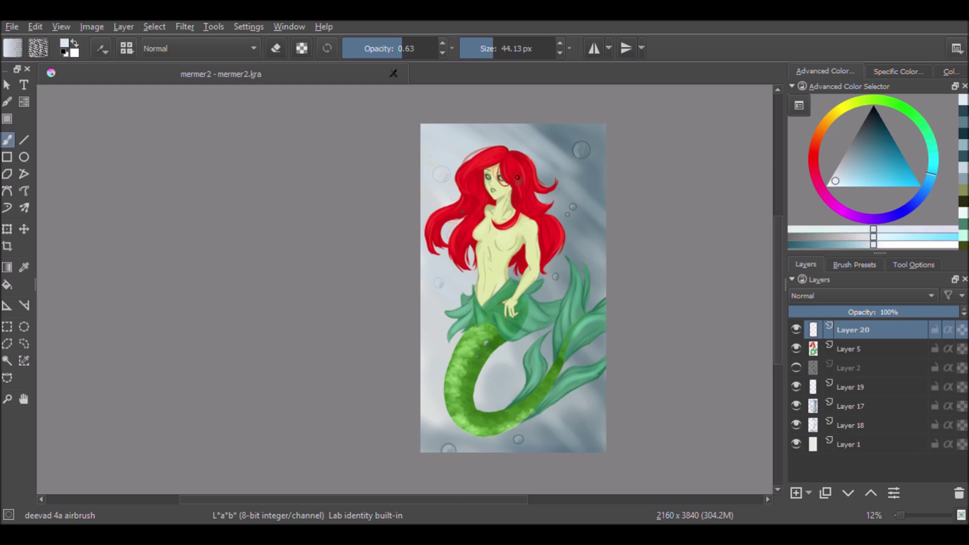
{"action": "scroll", "coordinate": [322, 241], "scroll_direction": "up", "scroll_amount": 1}
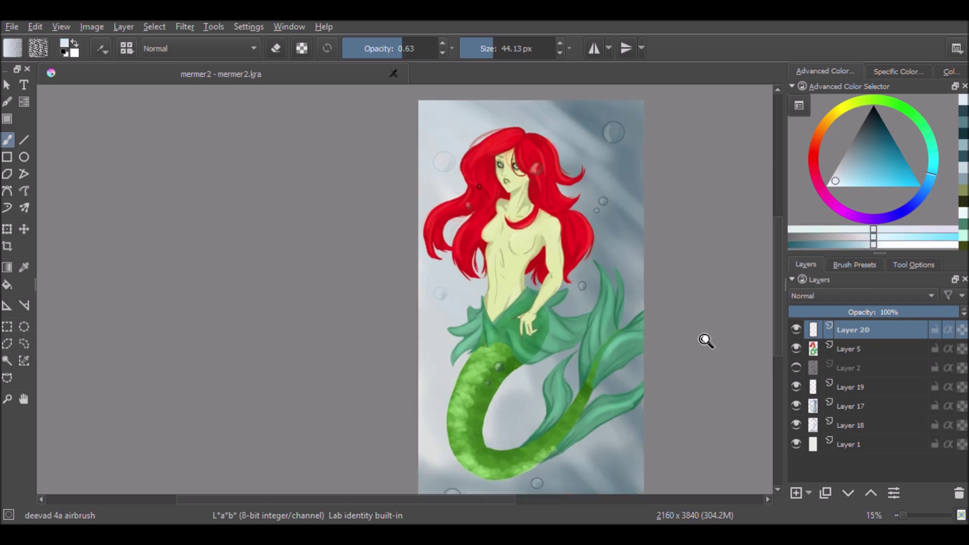
{"action": "left_click", "coordinate": [859, 348]}
{"action": "key", "text": "Insert"}
Airbrush dark shadows over the hair, torso, tail curve and right fin
{"action": "key", "text": "x"}
{"action": "left_click_drag", "start_coordinate": [548, 172], "coordinate": [565, 194]}
{"action": "mouse_move", "coordinate": [535, 142]}
{"action": "left_mouse_down"}
{"action": "mouse_move", "coordinate": [537, 204]}
{"action": "mouse_move", "coordinate": [570, 273]}
{"action": "left_mouse_up"}
{"action": "mouse_move", "coordinate": [550, 223]}
{"action": "left_mouse_down"}
{"action": "mouse_move", "coordinate": [523, 279]}
{"action": "mouse_move", "coordinate": [538, 326]}
{"action": "left_mouse_up"}
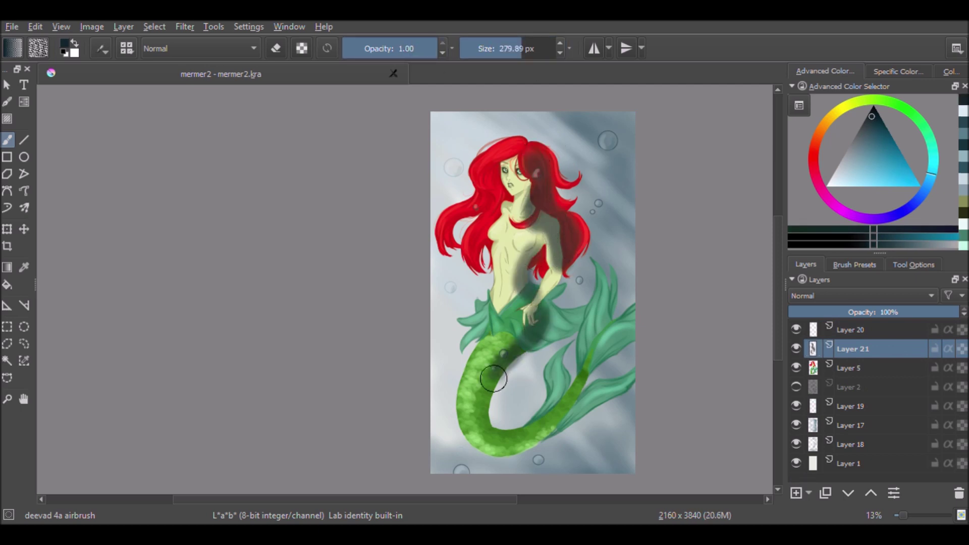
{"action": "left_click_drag", "start_coordinate": [487, 348], "coordinate": [601, 373]}
{"action": "left_click_drag", "start_coordinate": [605, 318], "coordinate": [591, 376]}
Deepen shading on the face, arm, tail and fin, then set the layer to 50% opacity
{"action": "mouse_move", "coordinate": [529, 170]}
{"action": "left_mouse_down"}
{"action": "mouse_move", "coordinate": [512, 162]}
{"action": "mouse_move", "coordinate": [527, 225]}
{"action": "left_mouse_up"}
{"action": "left_click_drag", "start_coordinate": [557, 266], "coordinate": [530, 307]}
{"action": "mouse_move", "coordinate": [535, 212]}
{"action": "left_mouse_down"}
{"action": "mouse_move", "coordinate": [520, 323]}
{"action": "mouse_move", "coordinate": [494, 394]}
{"action": "left_mouse_up"}
{"action": "left_click_drag", "start_coordinate": [479, 434], "coordinate": [616, 346]}
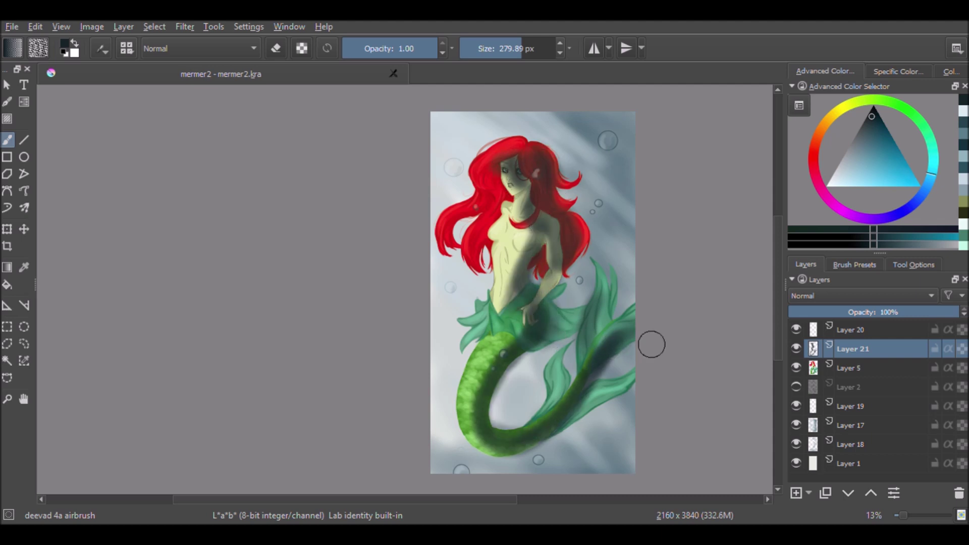
{"action": "left_click", "coordinate": [870, 313]}
{"action": "scroll", "coordinate": [681, 368], "scroll_direction": "up", "scroll_amount": 2}
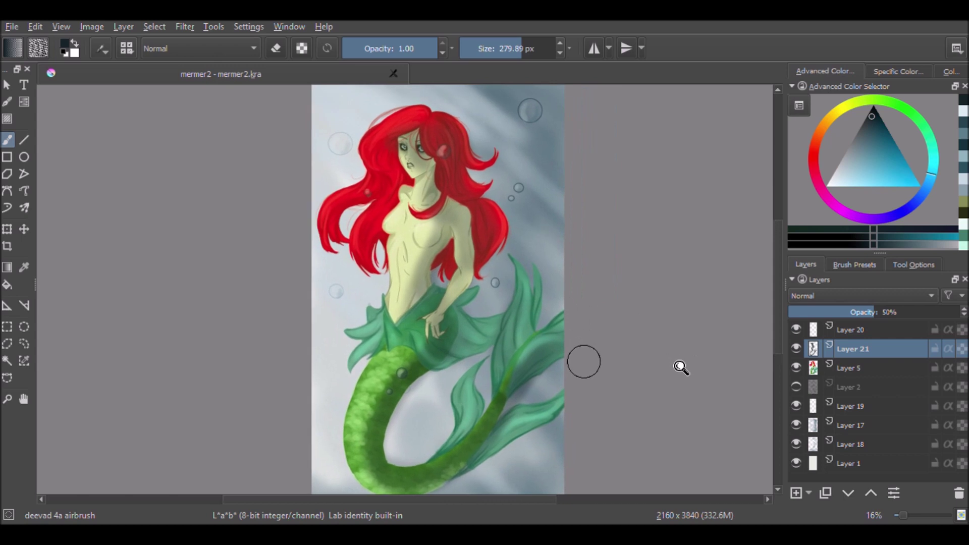